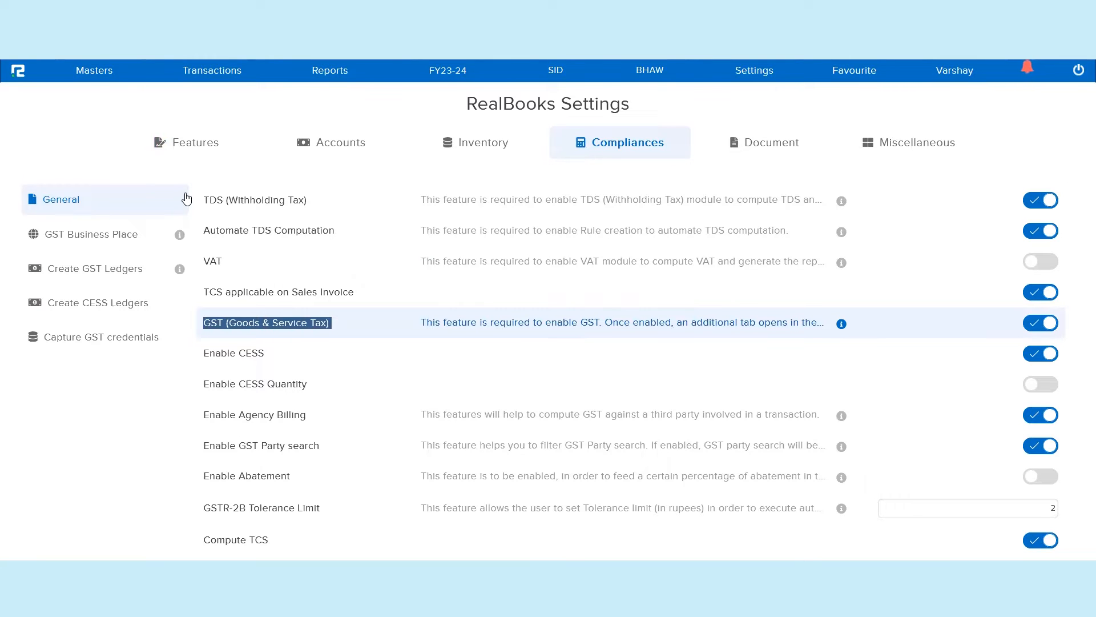
Open the accounts ledger listing for editing and decline the browser's offer to save the password
left_click(93, 78)
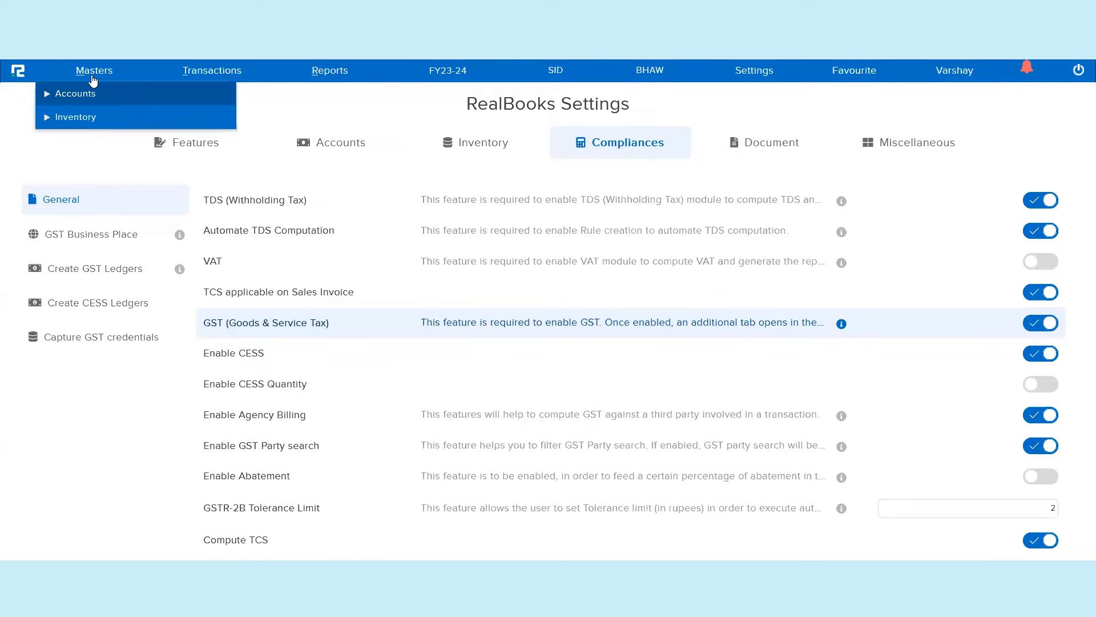
left_click(61, 95)
left_click(71, 150)
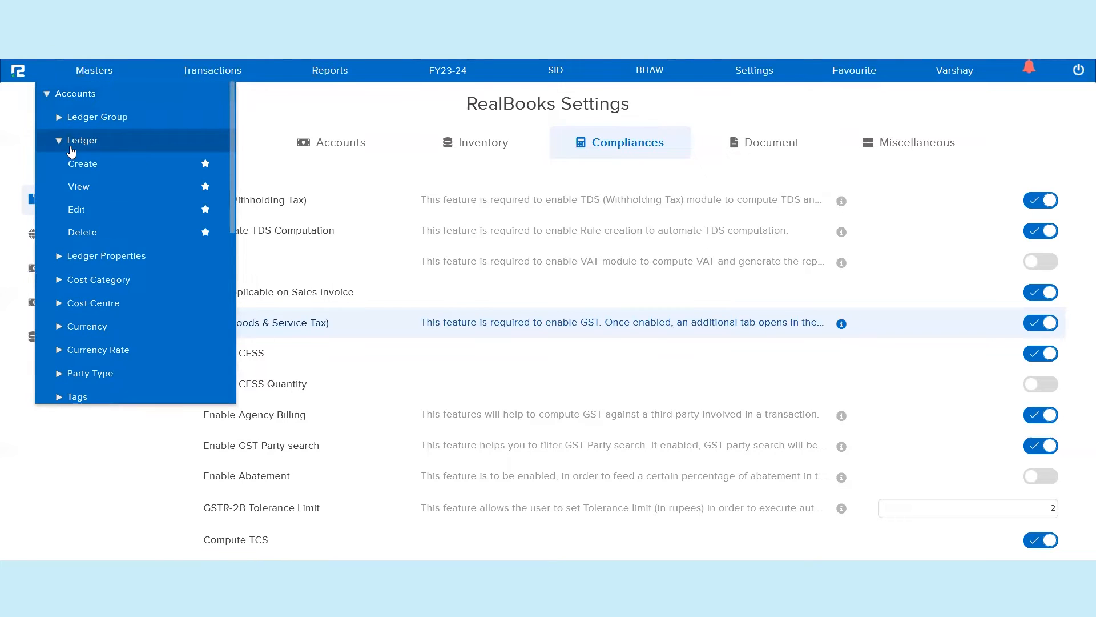
left_click(80, 213)
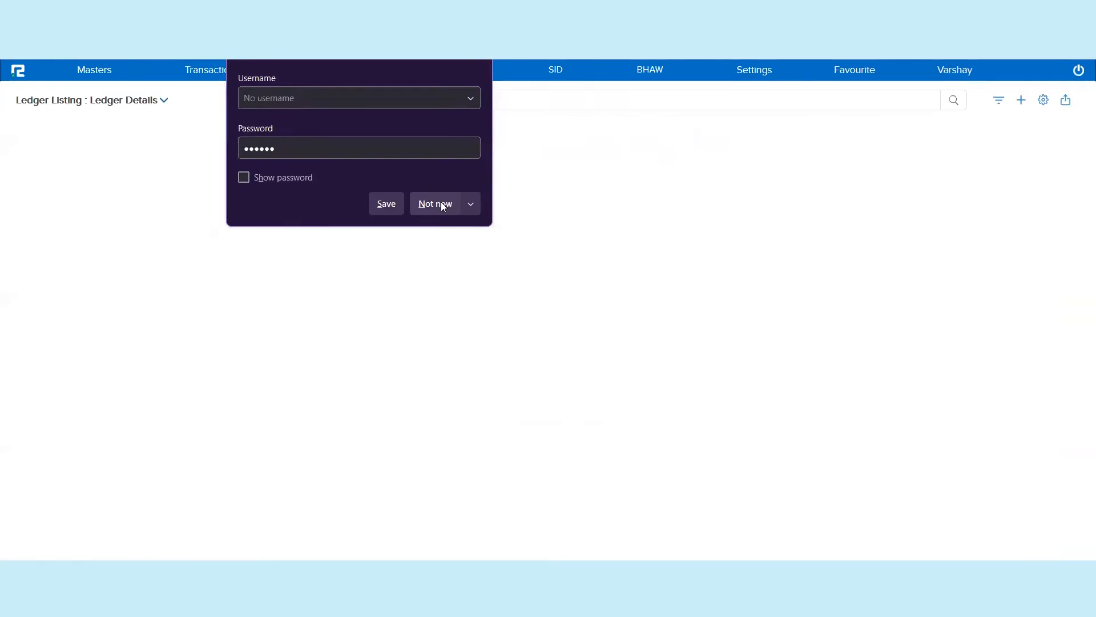
left_click(441, 202)
Search the ledger listing by ledger name for "electronic"
left_click(434, 103)
type("pri")
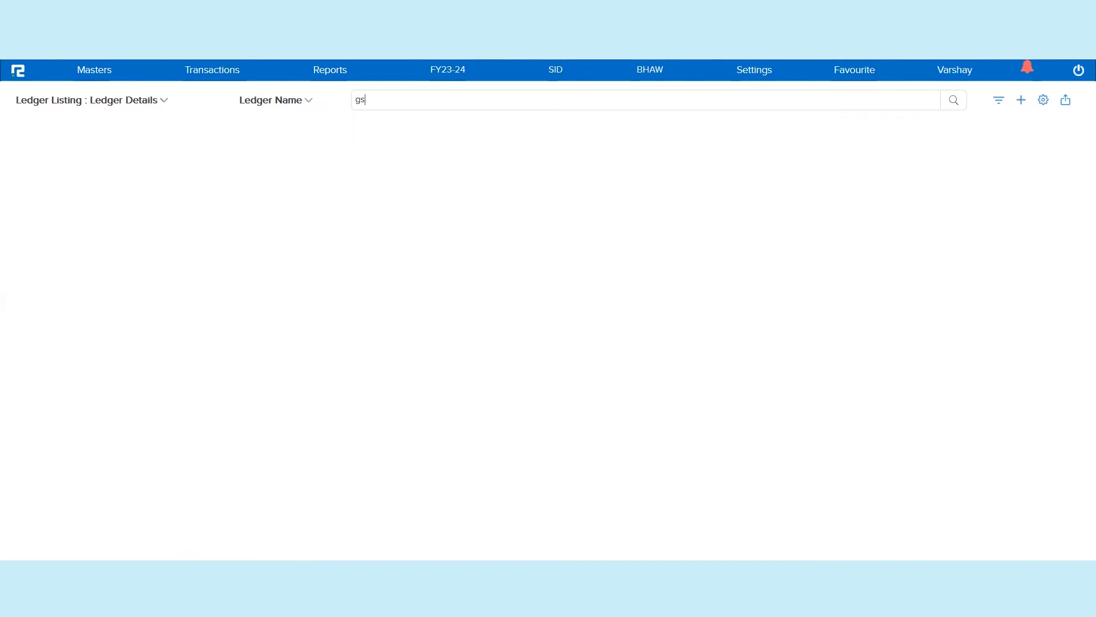
key("Return")
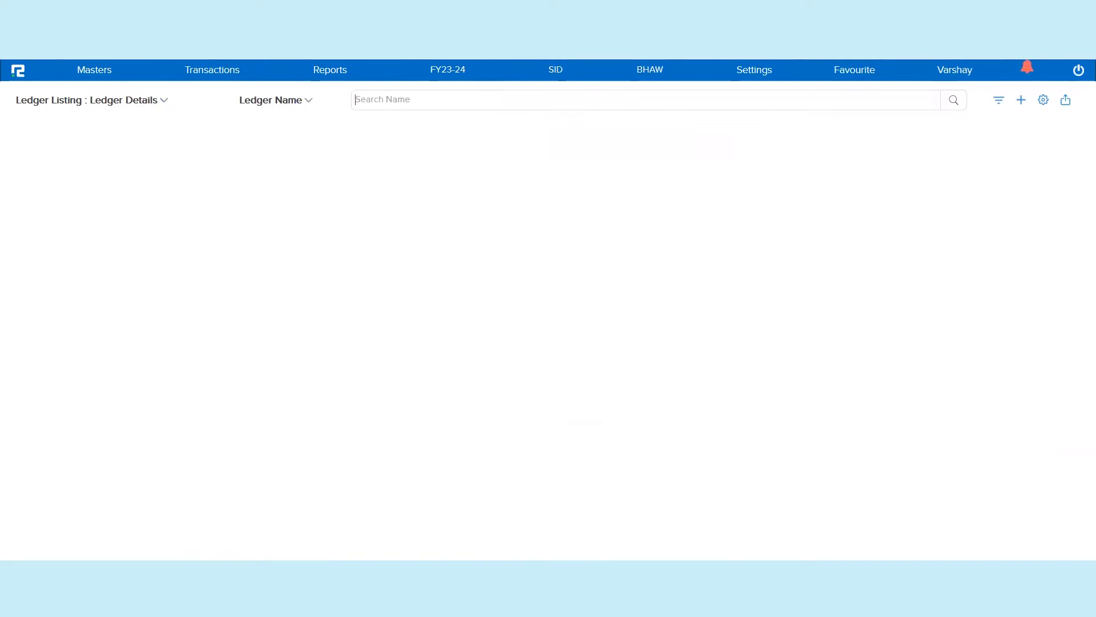
type("electronic")
key("Return")
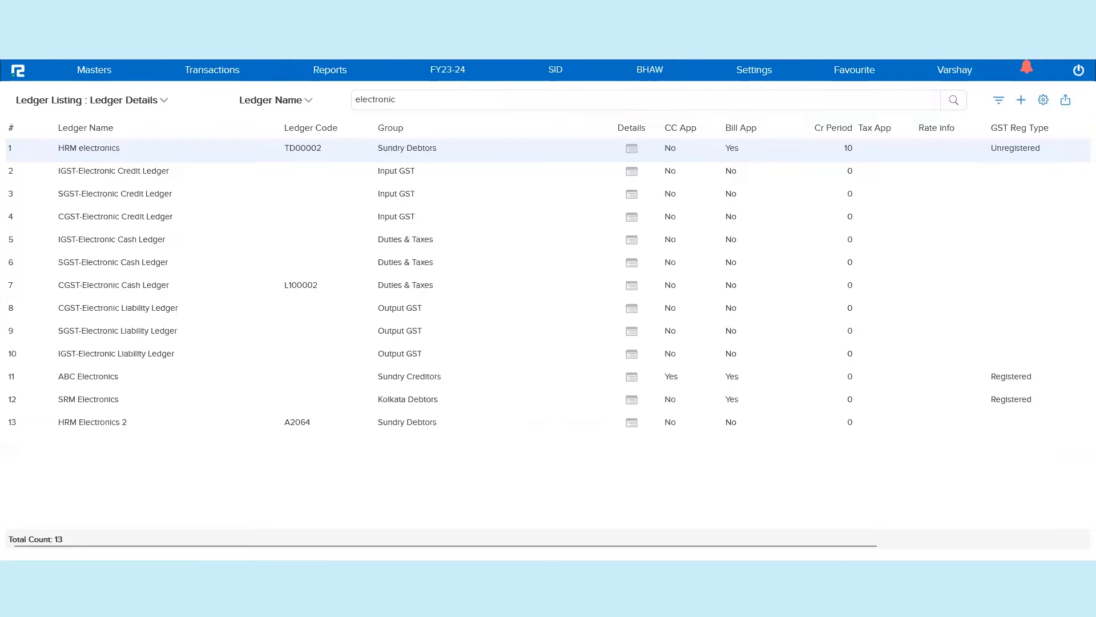
Examine the IGST, SGST and CGST electronic credit ledgers and the IGST electronic cash ledger in the list
double_click(101, 172)
triple_click(101, 171)
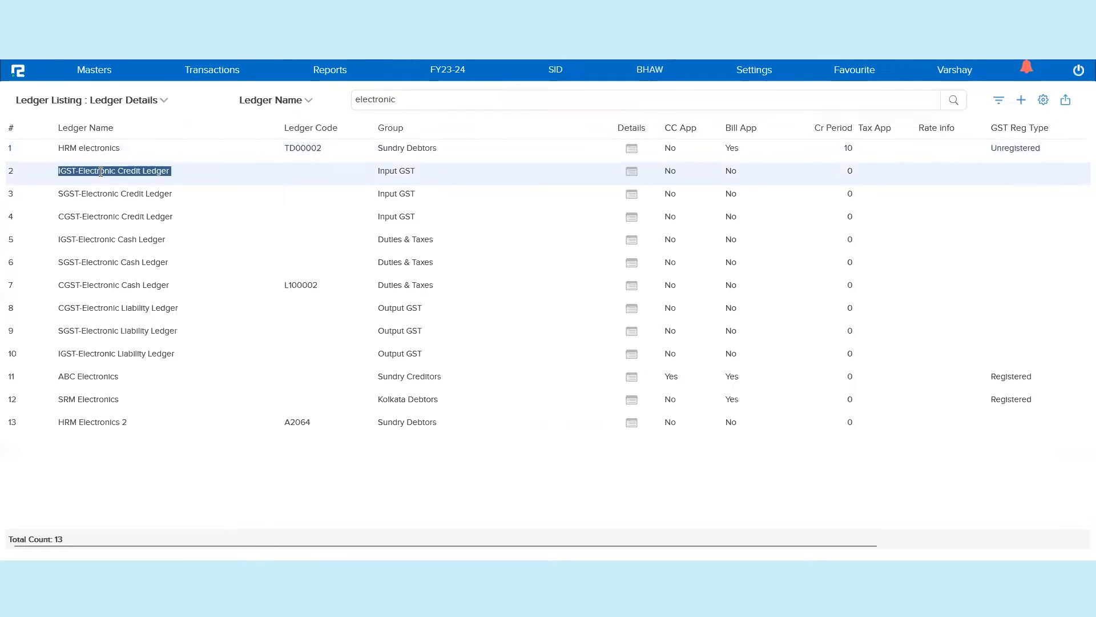
left_click(90, 193)
triple_click(90, 193)
triple_click(127, 222)
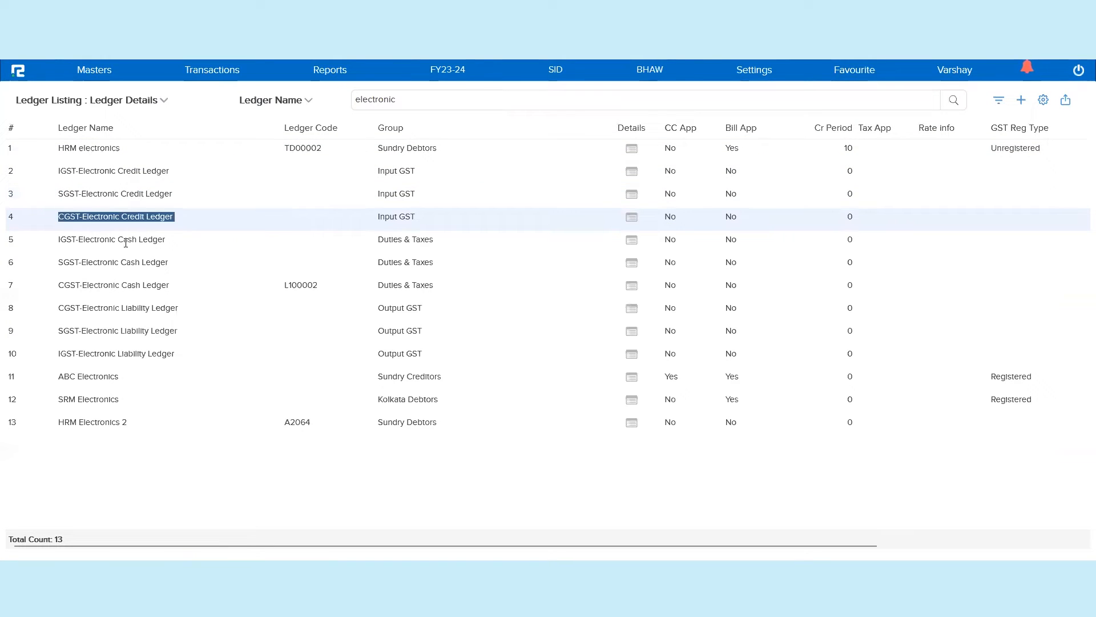
double_click(127, 240)
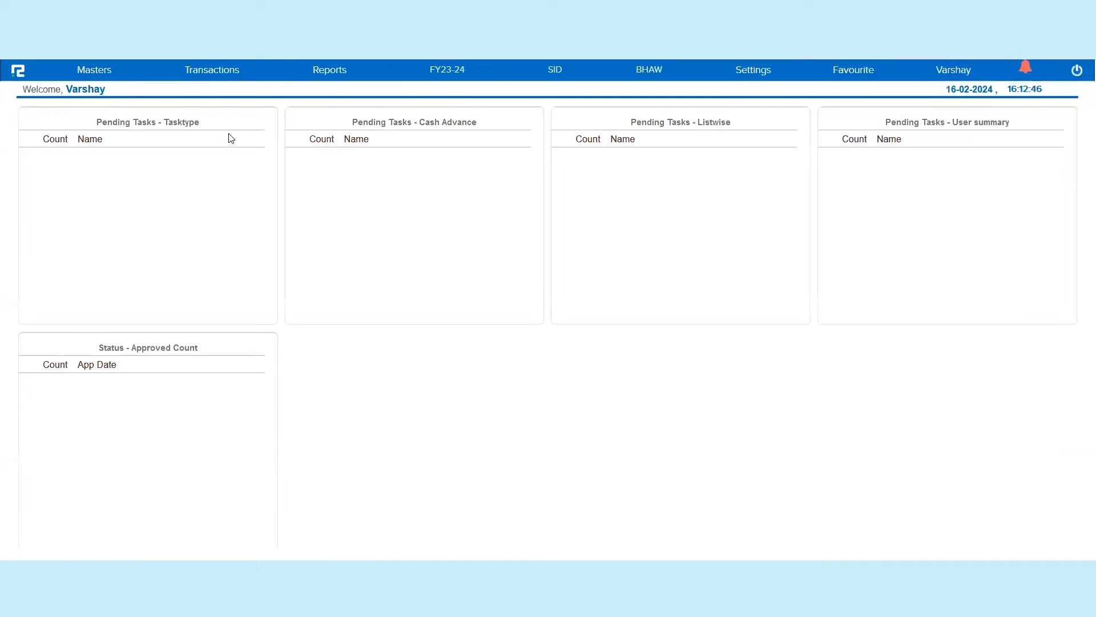
Open accounts voucher entry and keep GST Set-Off as the voucher type
left_click(209, 71)
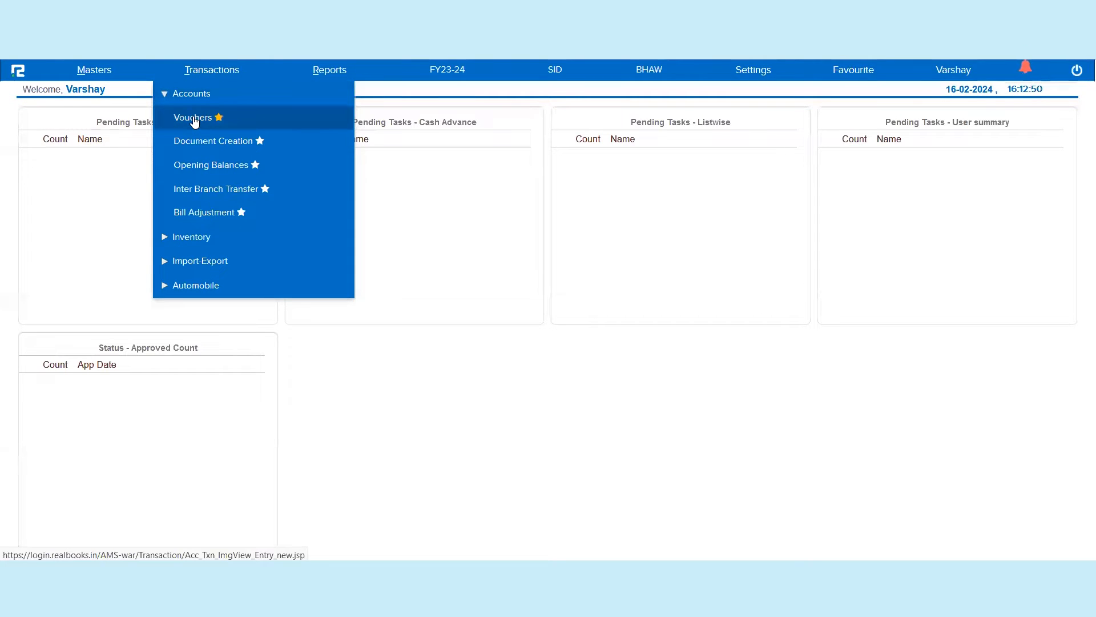
left_click(194, 120)
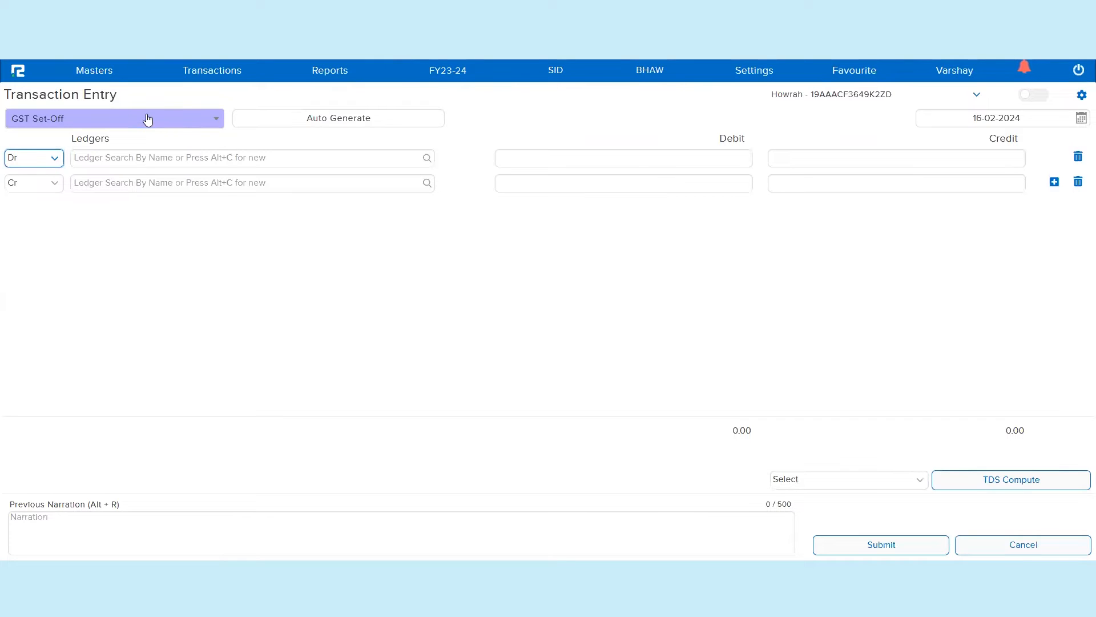
left_click(147, 119)
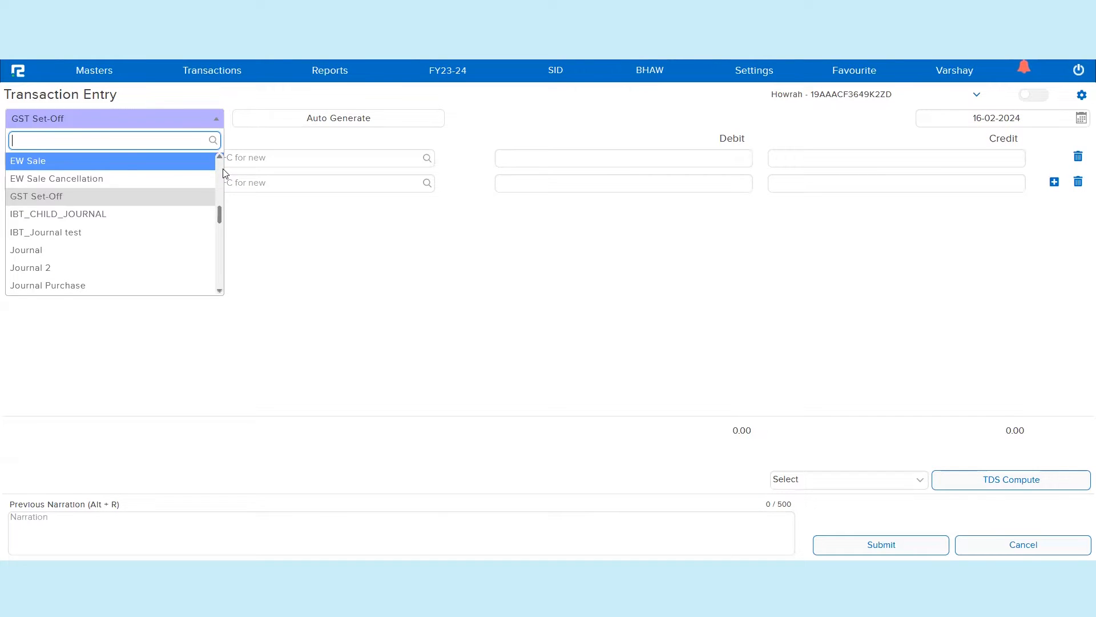
left_click(288, 245)
Enter CGST-Electronic Credit Ledger on the first voucher line with a debit of 15000
left_click(162, 158)
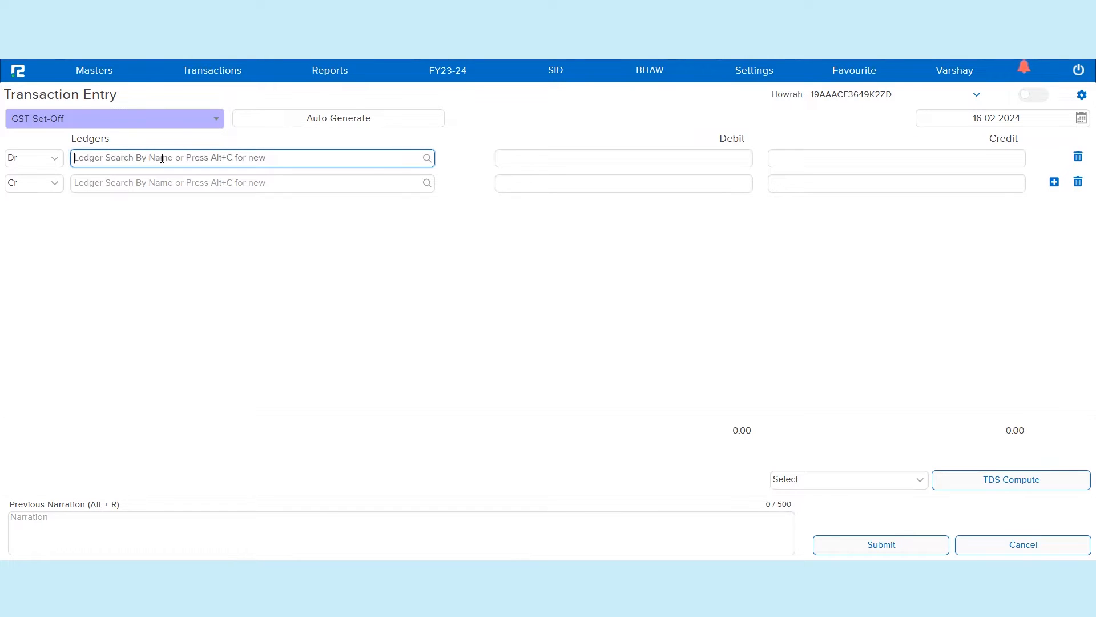
type("cgst electronic")
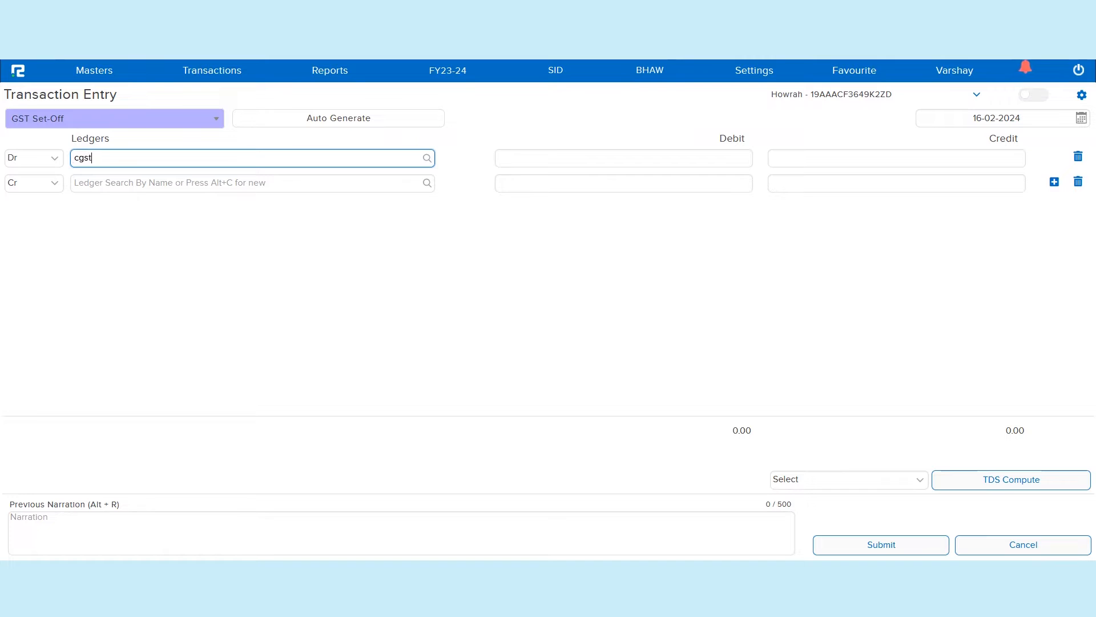
left_click(95, 160)
key("BackSpace")
key("BackSpace")
key("BackSpace")
key("BackSpace")
key("BackSpace")
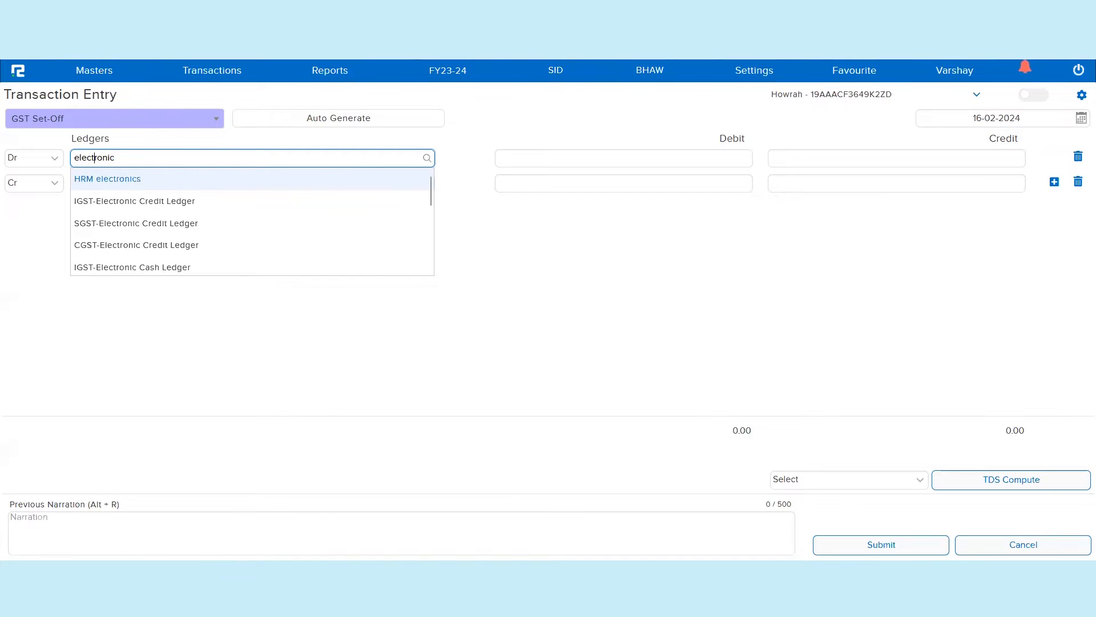
left_click(135, 244)
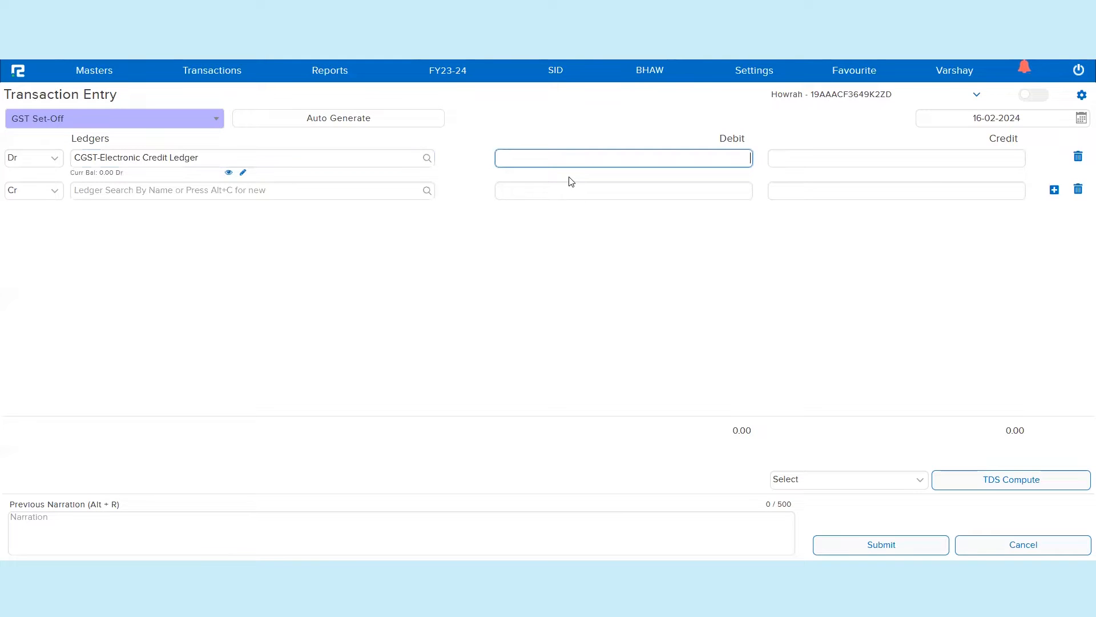
type("15000")
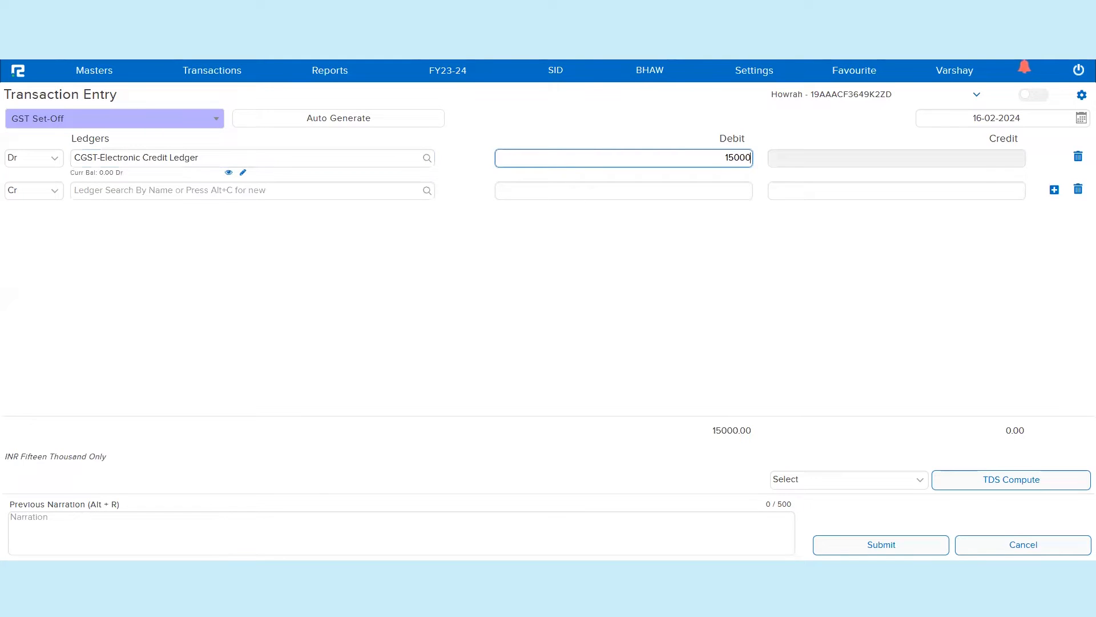
key("Tab")
Make the second voucher line a debit of 15000 to SGST-Electronic Credit Ledger
left_click(37, 190)
left_click(46, 214)
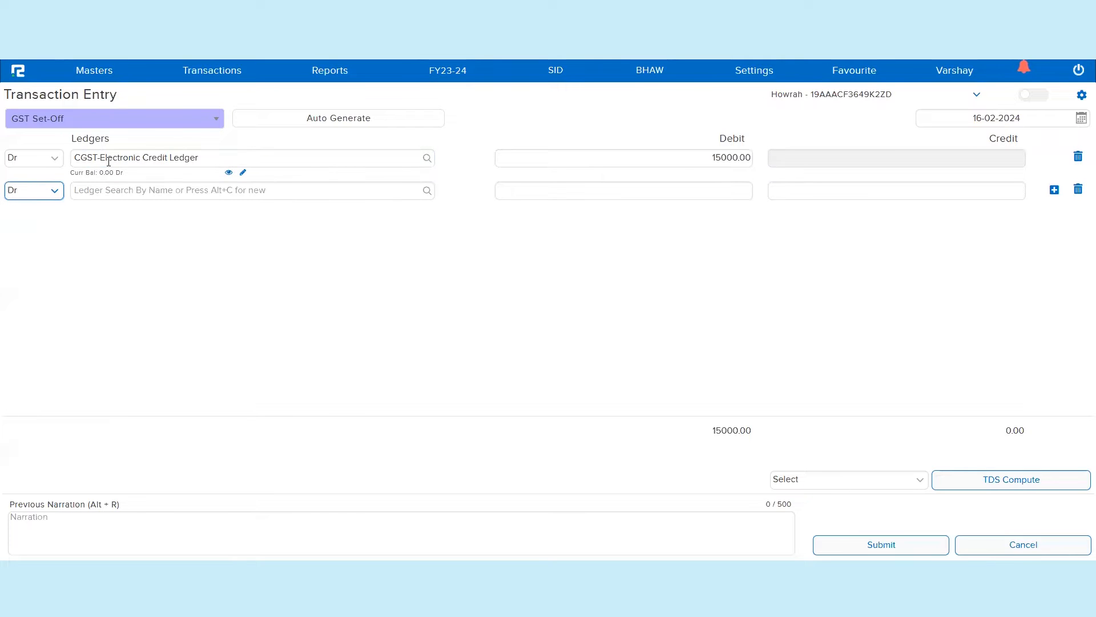
left_click(101, 191)
type("elcec")
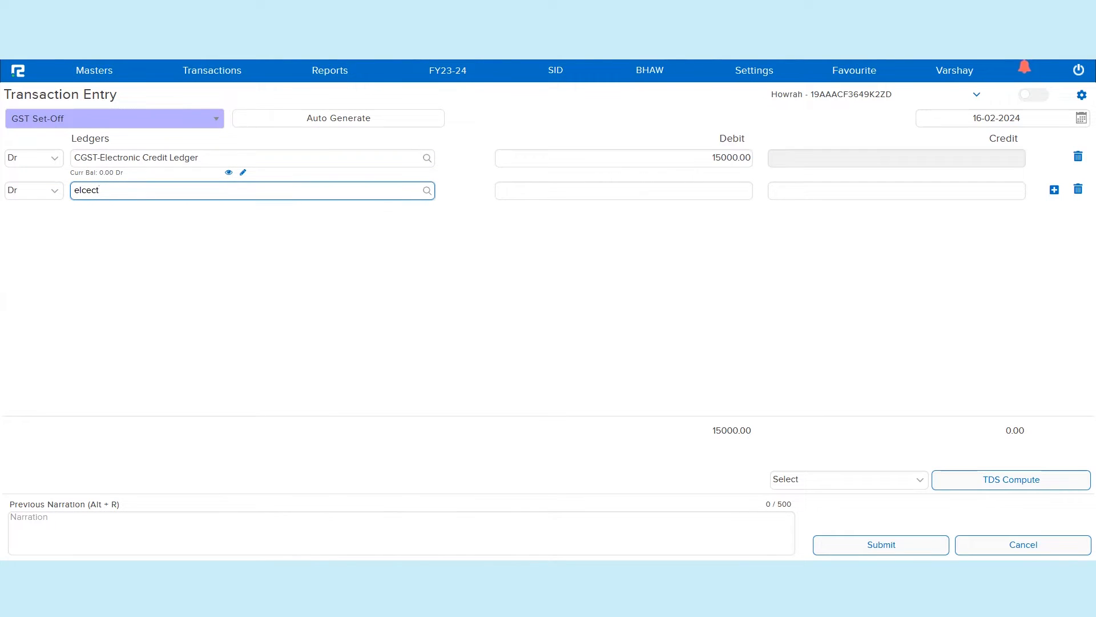
type("t")
key("BackSpace")
key("BackSpace")
key("BackSpace")
key("BackSpace")
type("ectroni")
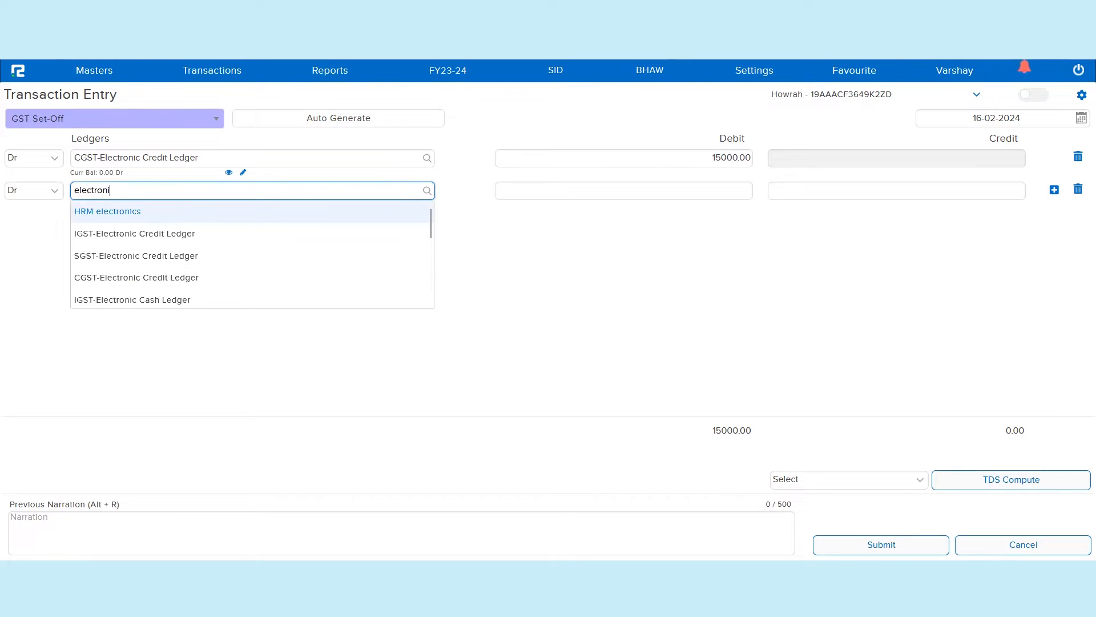
left_click(120, 256)
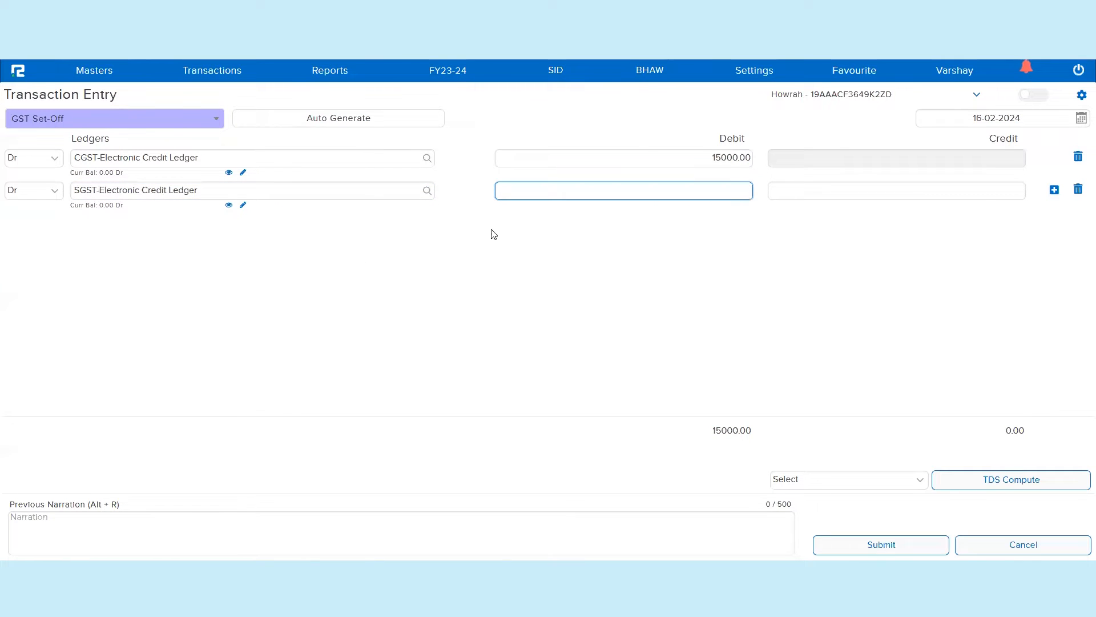
type("15000")
key("Return")
Add IGST-Electronic Credit Ledger on the third line as a Dr entry with a debit of 14000
left_click(306, 229)
type("igst")
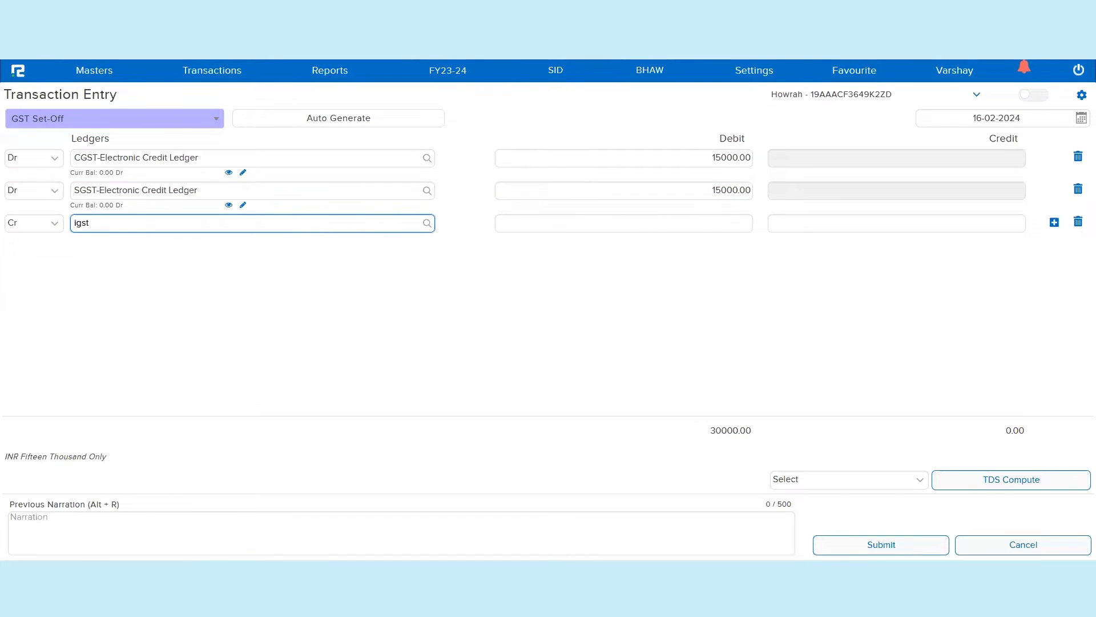
type("-elect")
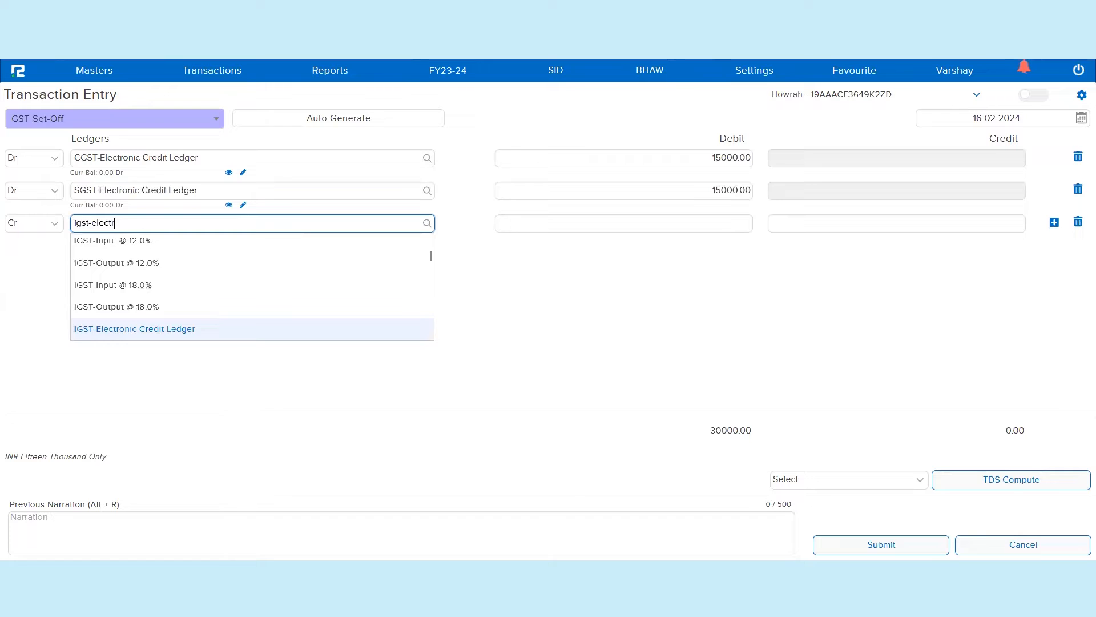
type("r")
left_click(303, 244)
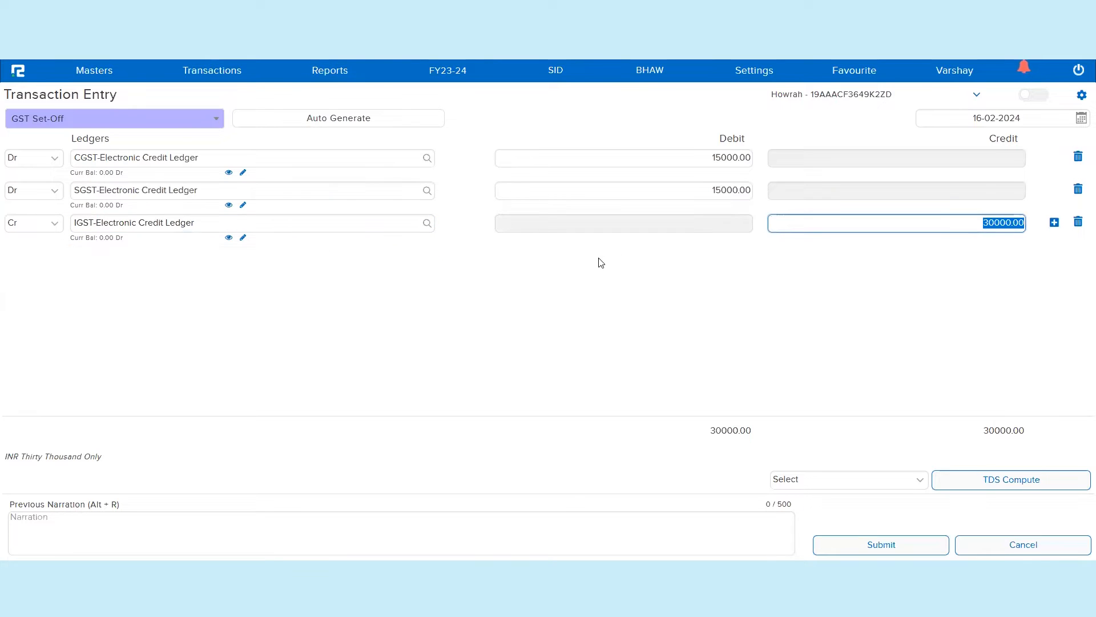
left_click(53, 227)
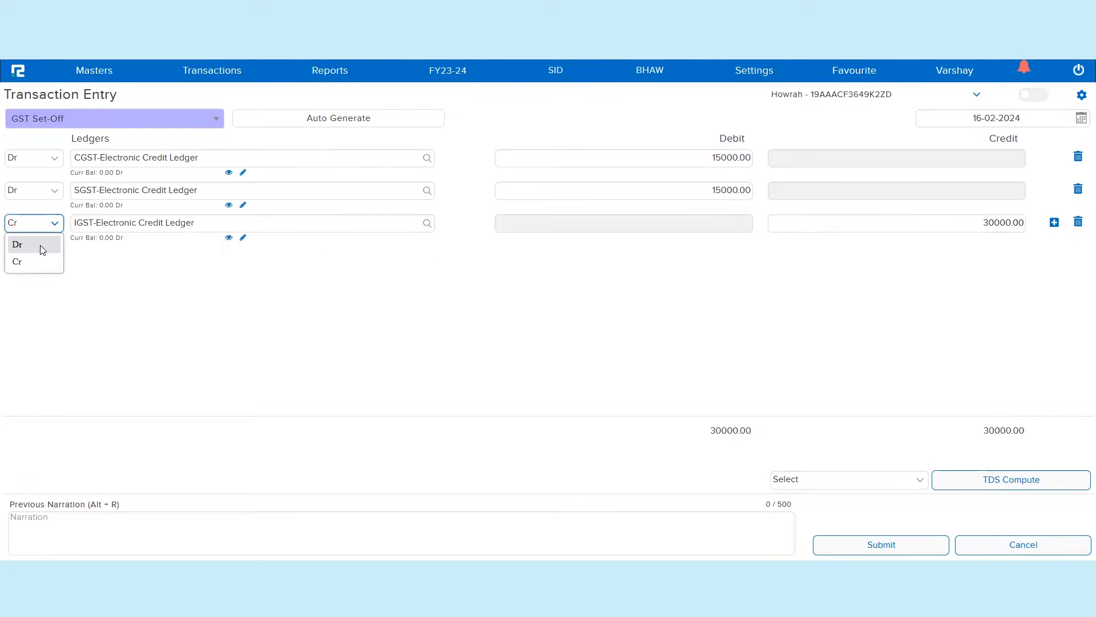
left_click(42, 244)
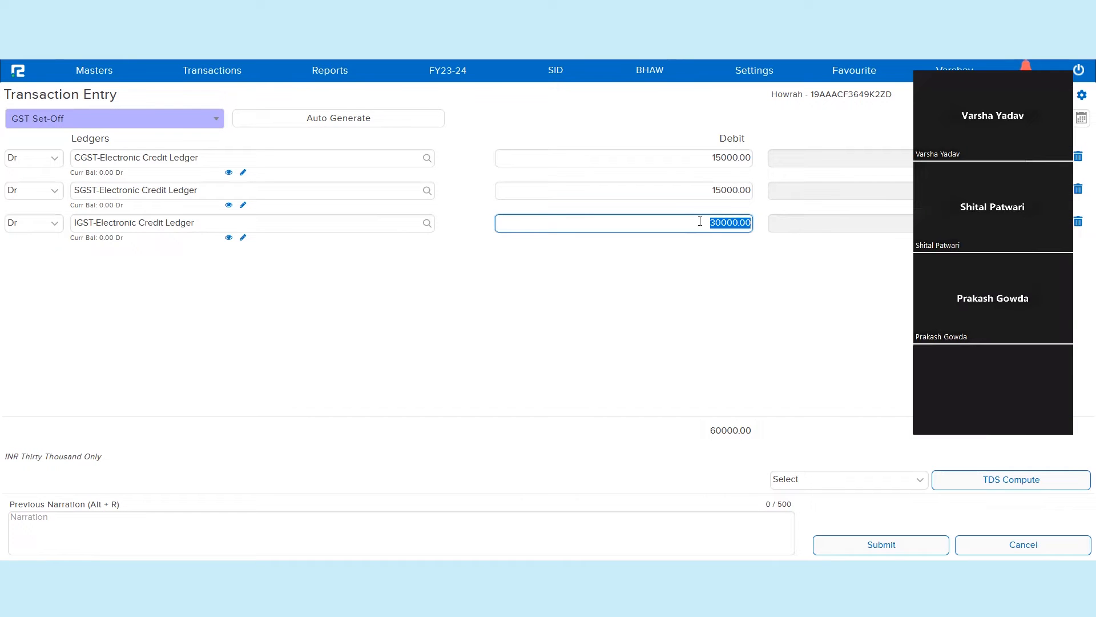
type("14000")
key("Return")
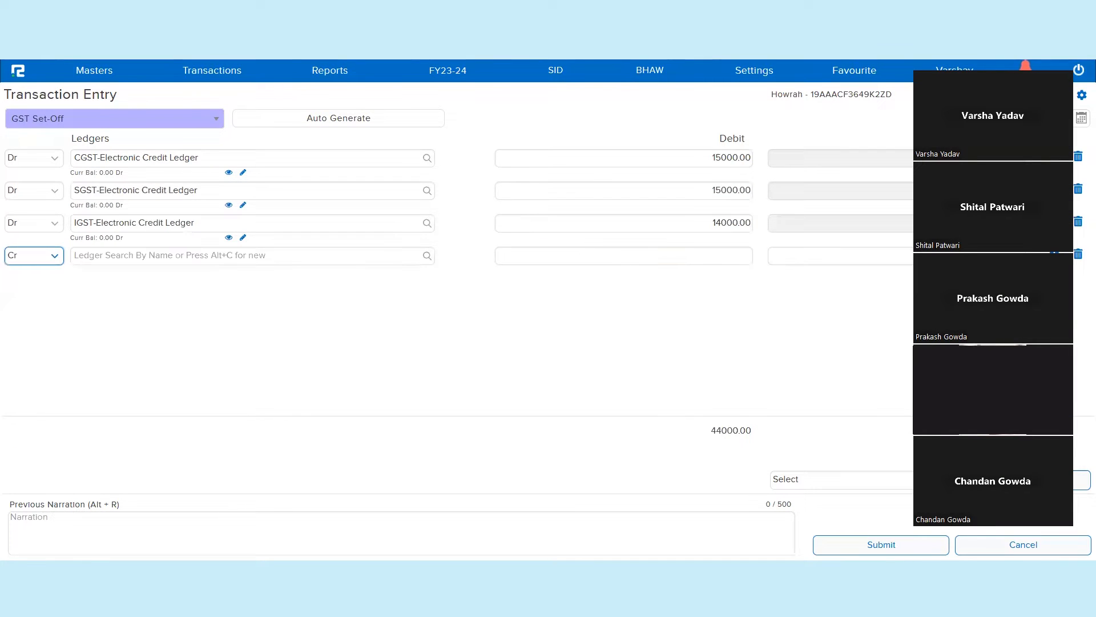
Add a credit line for CGST-Input @ 2.5% with an amount of 2800
left_click(359, 253)
type("cgst")
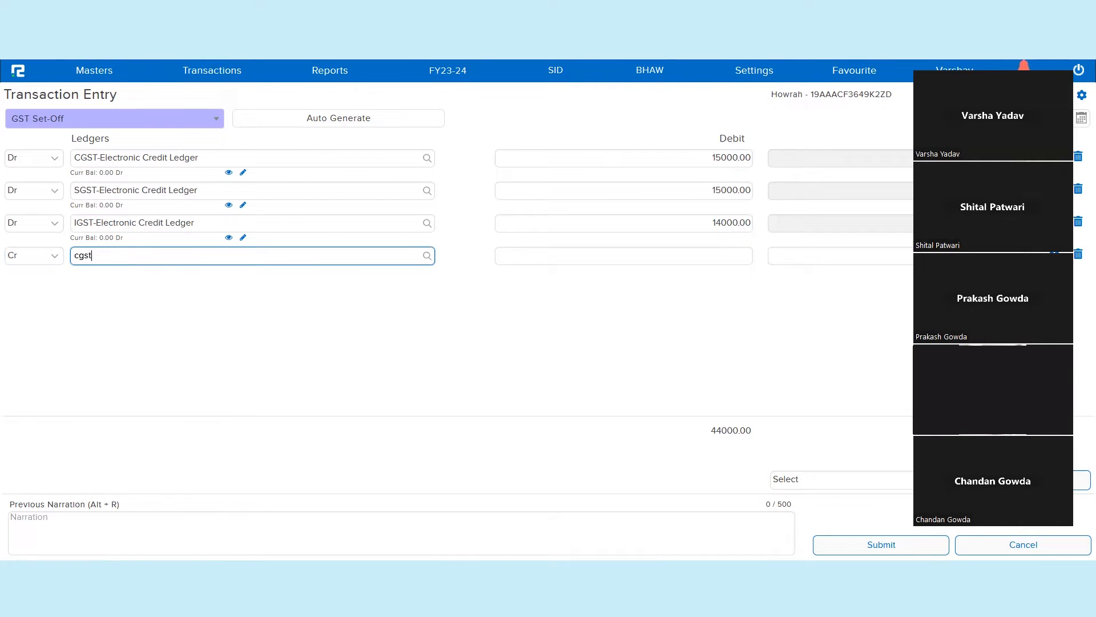
left_click(238, 330)
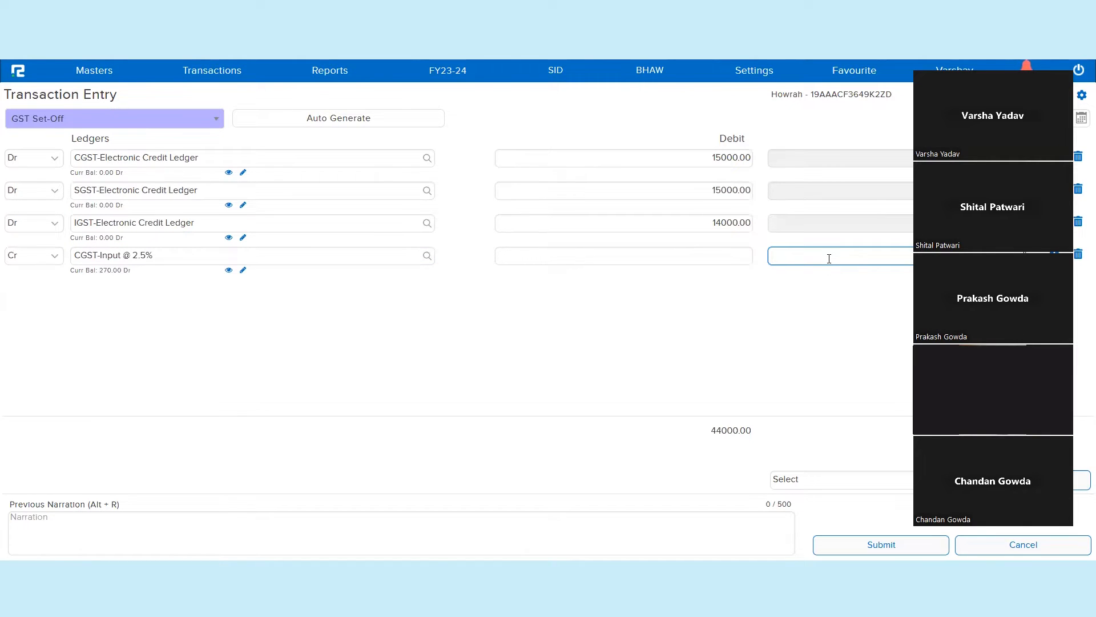
type("2800")
key("Return")
Add a credit line for SGST-Input @ 2.5% with an amount of 2800
type("sgst")
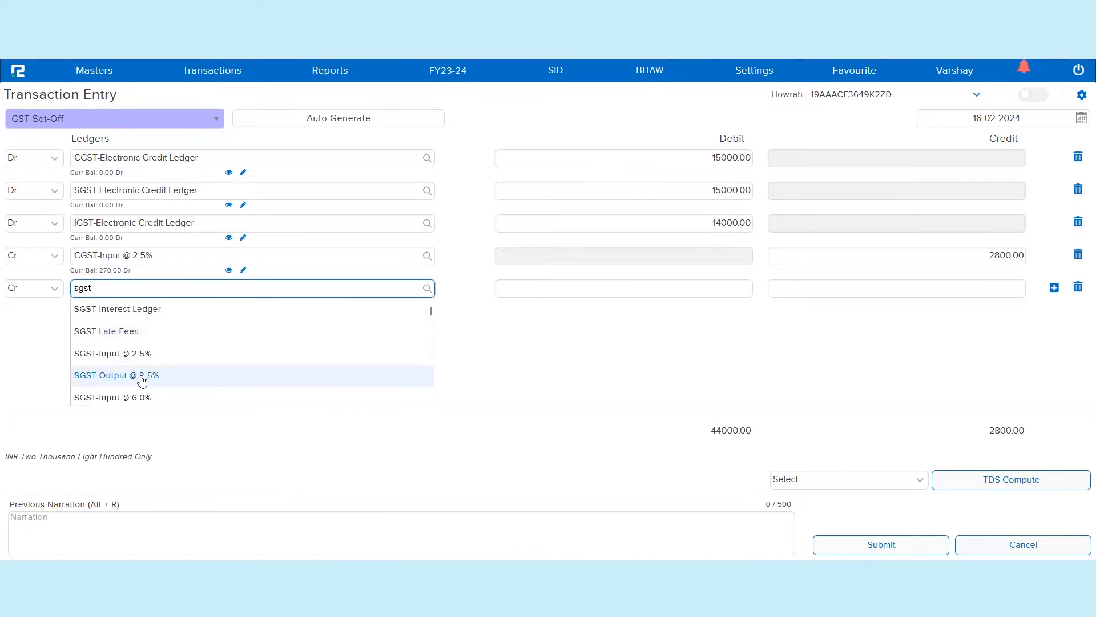
left_click(149, 357)
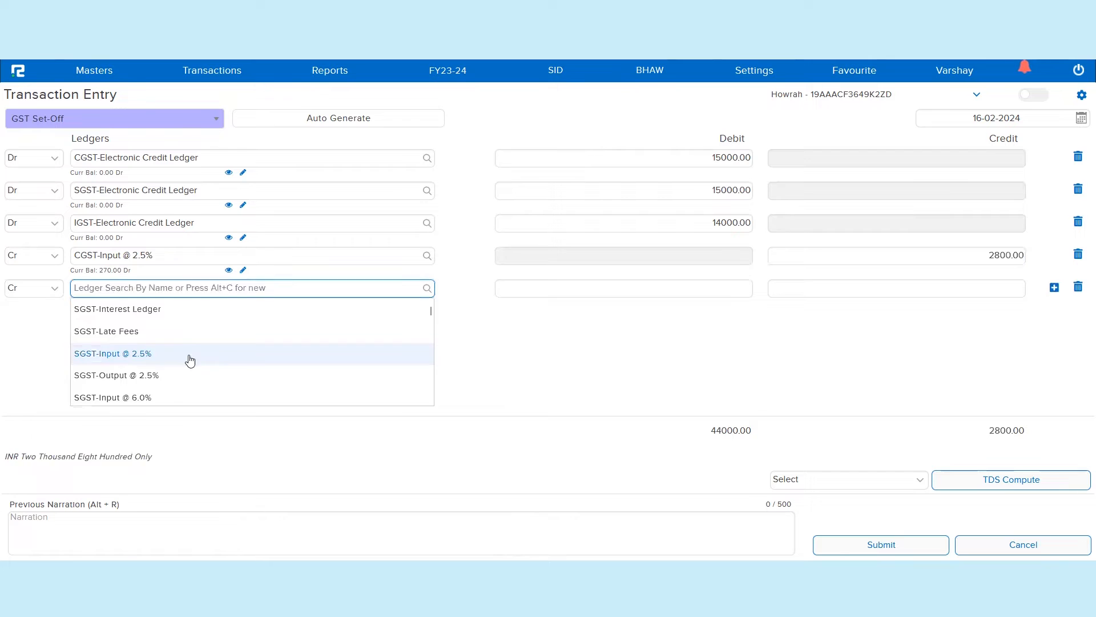
type("2800")
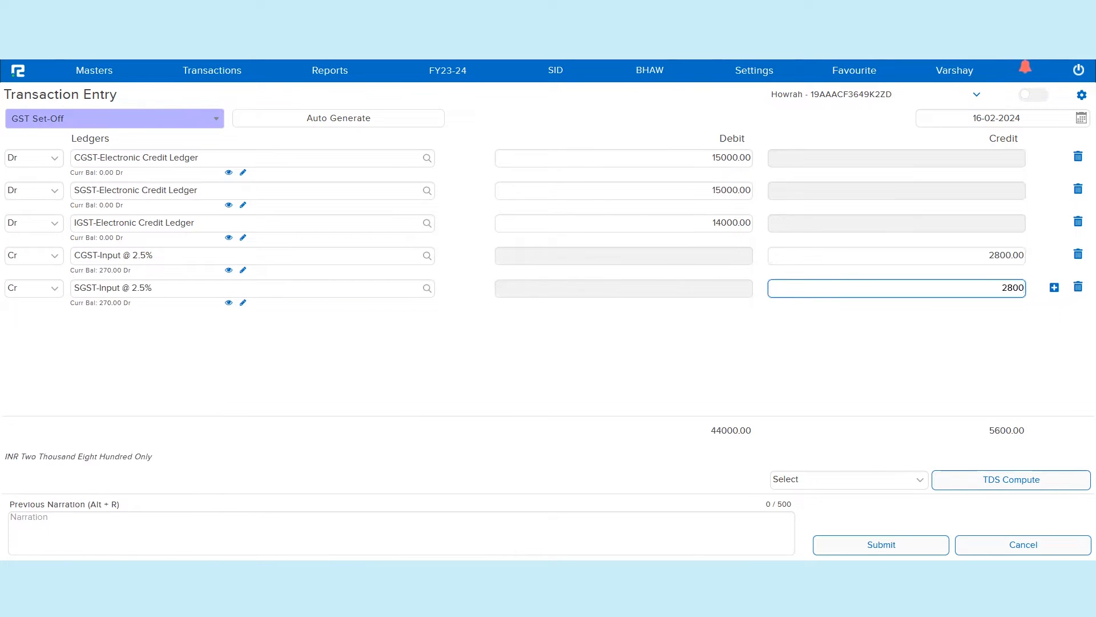
key("Return")
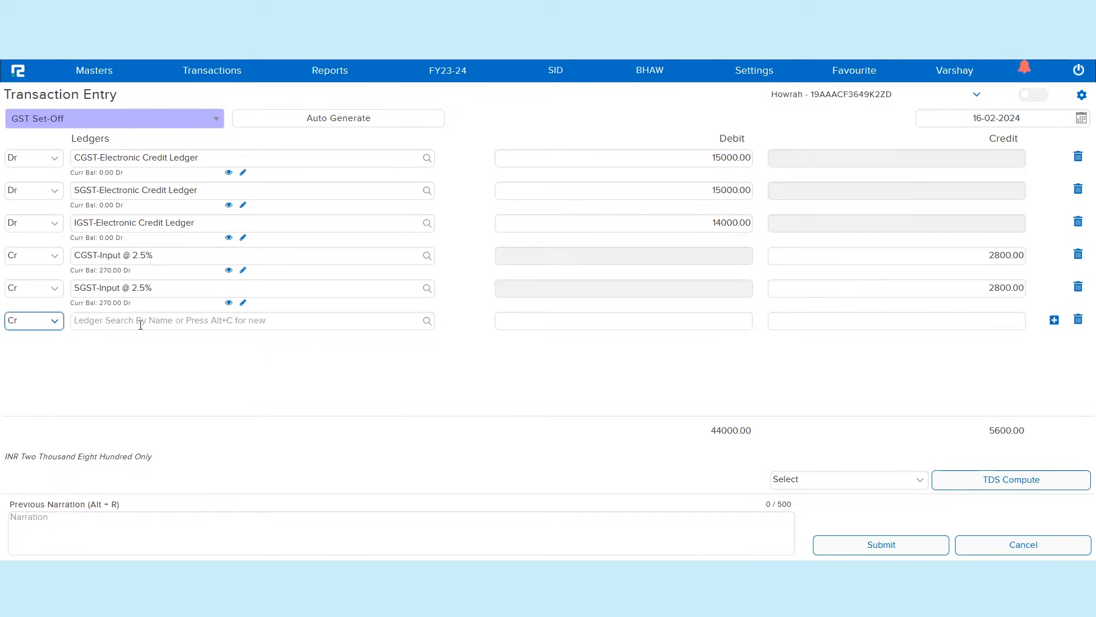
Add a credit line for CGST-Input @ 6.0% with an amount of 6000
key("Tab")
type("cgst")
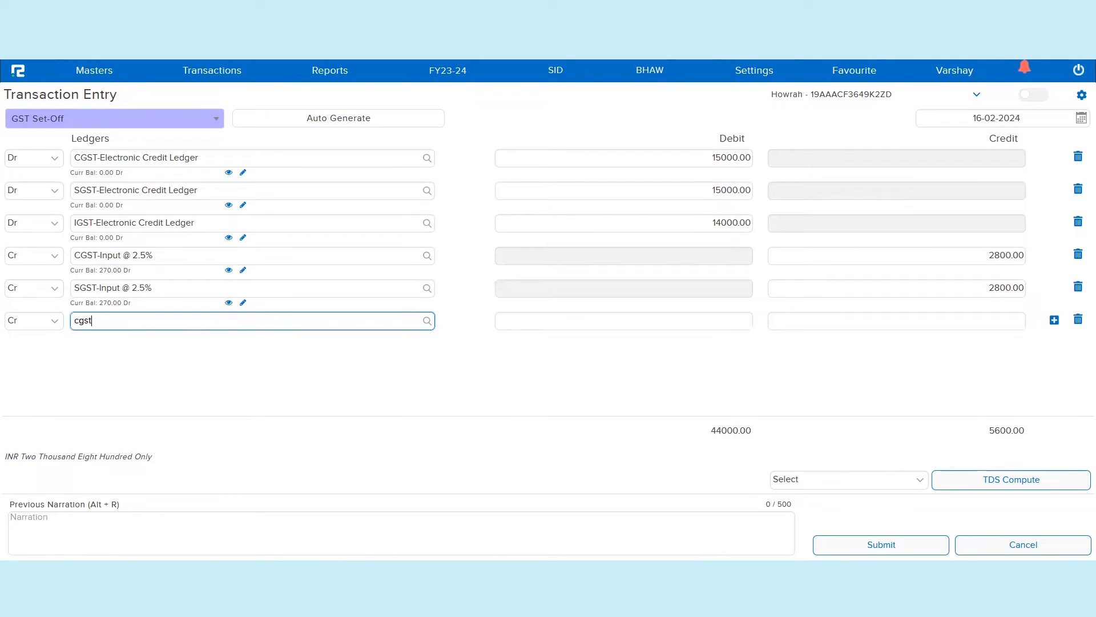
left_click(154, 303)
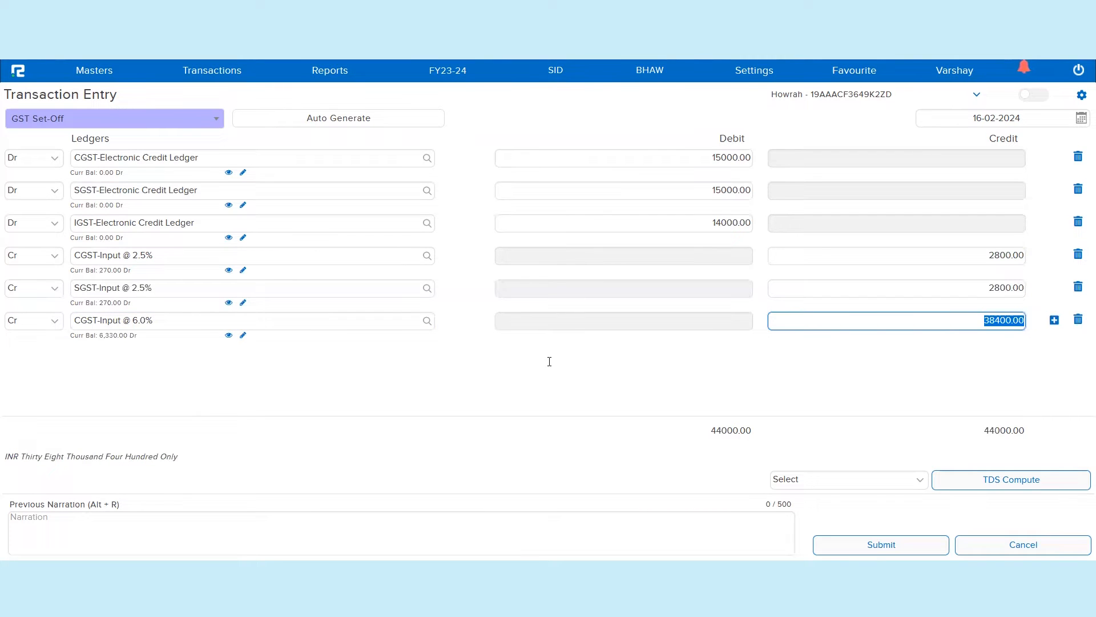
type("6000")
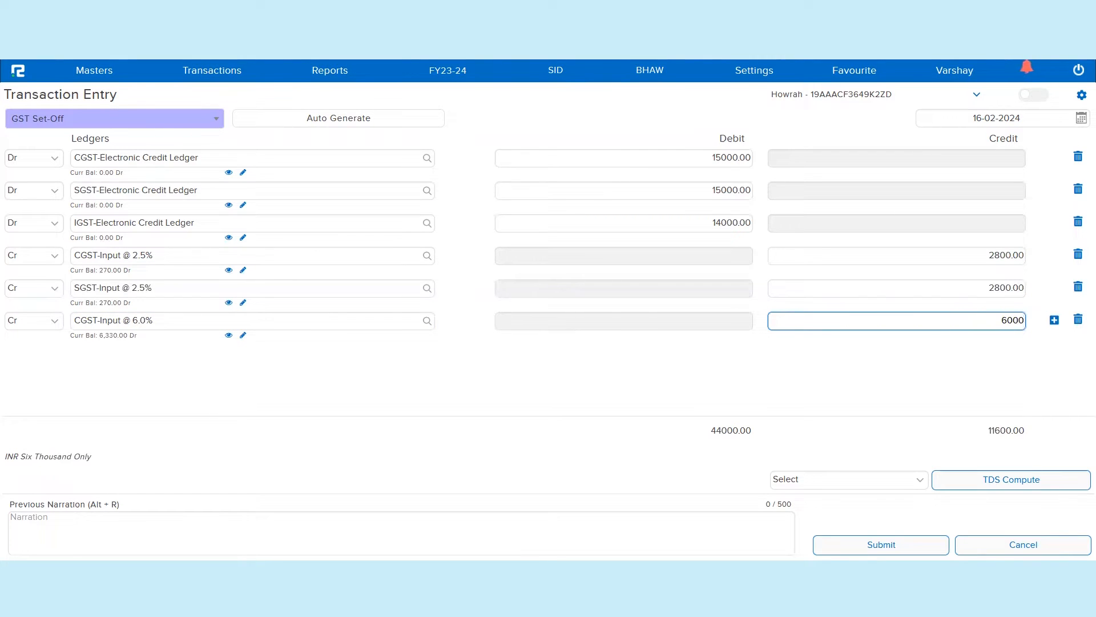
key("Return")
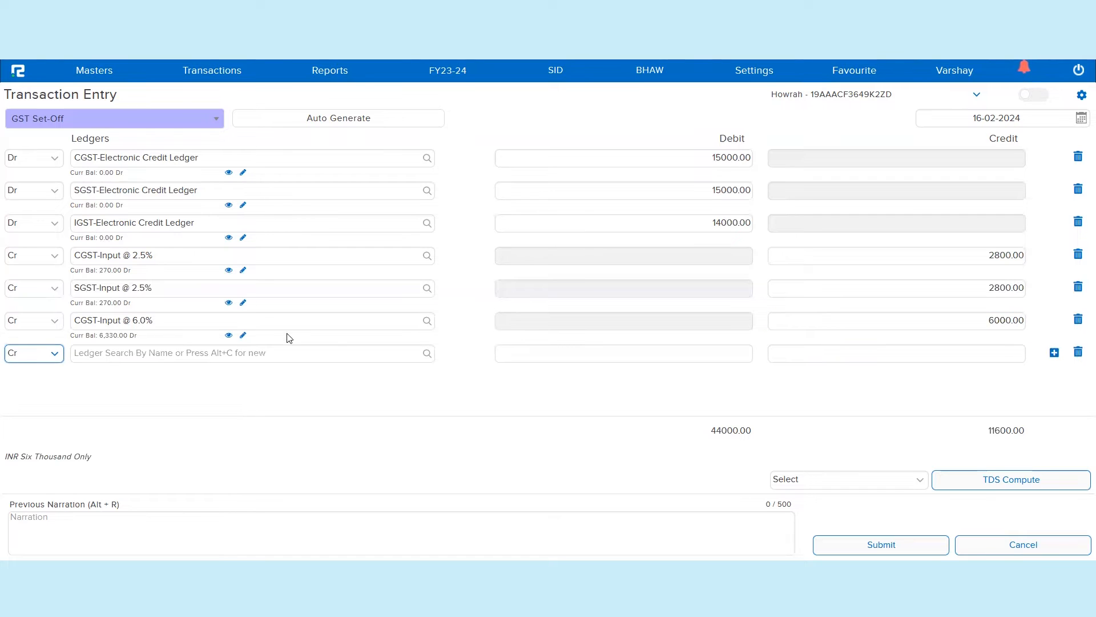
Add a credit line for SGST-Input @ 6.0% with an amount of 6000
left_click(150, 355)
type("sgst")
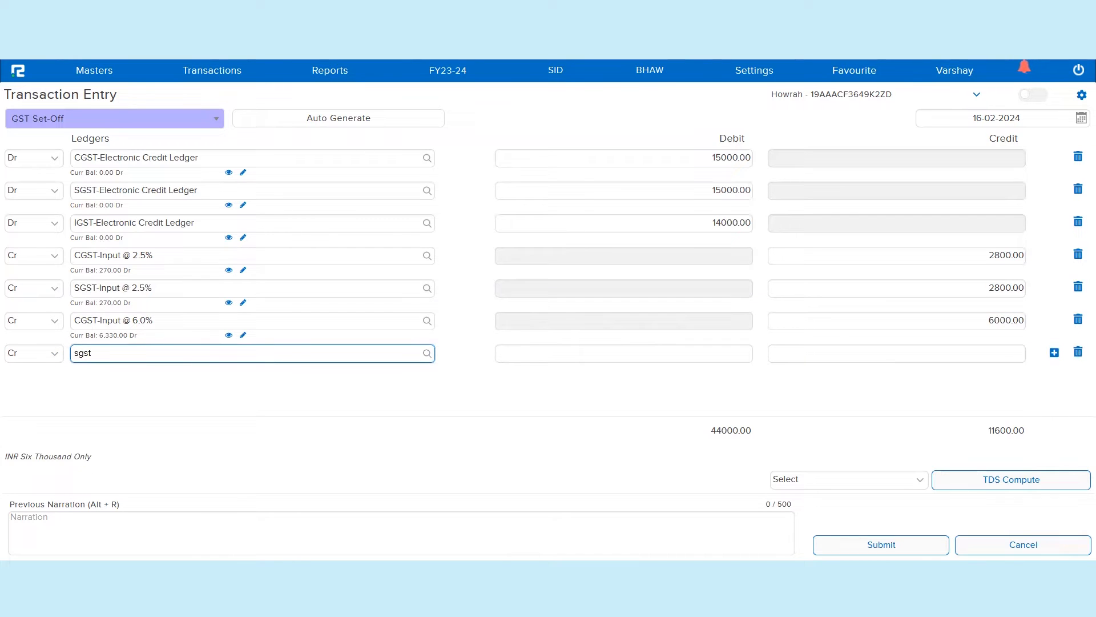
left_click(144, 335)
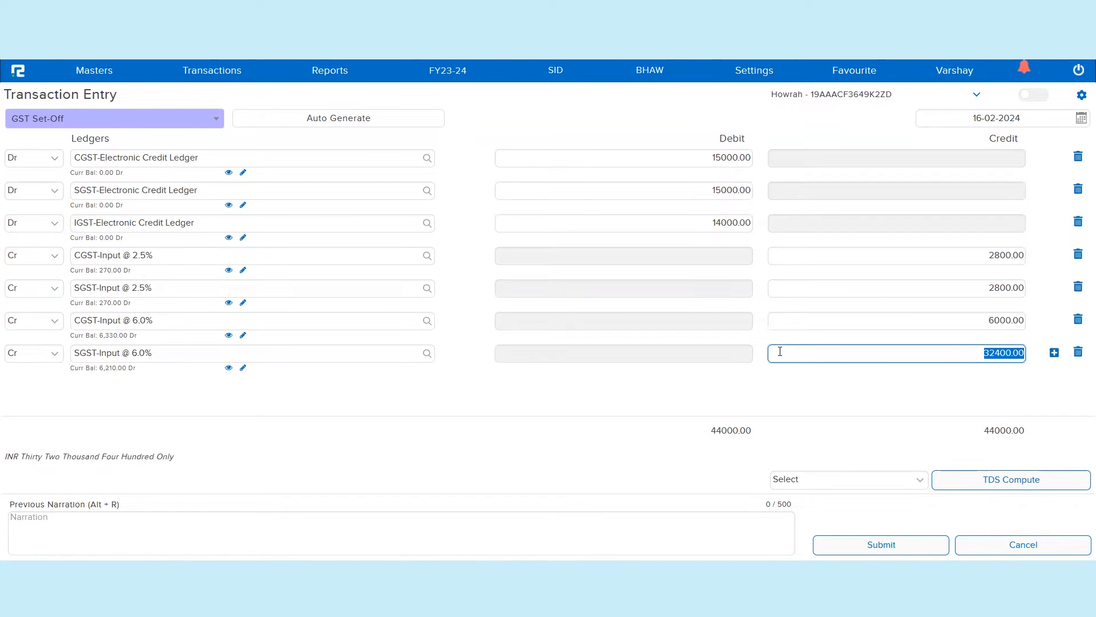
type("6000")
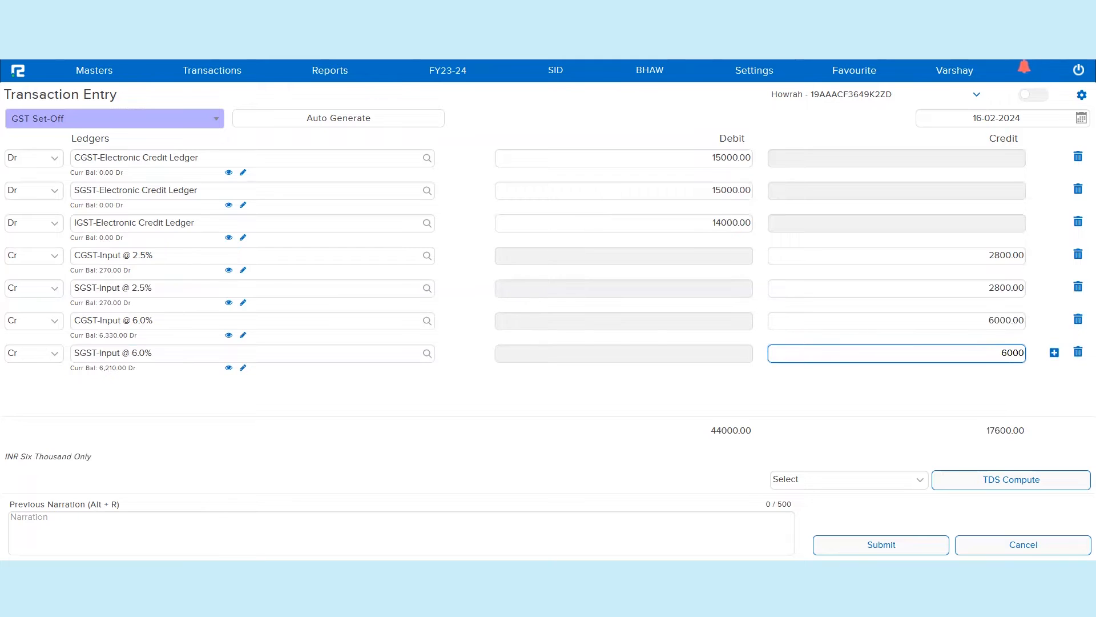
key("Tab")
Add a credit line for IGST-Input @ 12.0% with an amount of 20000
left_click(123, 372)
type("igst")
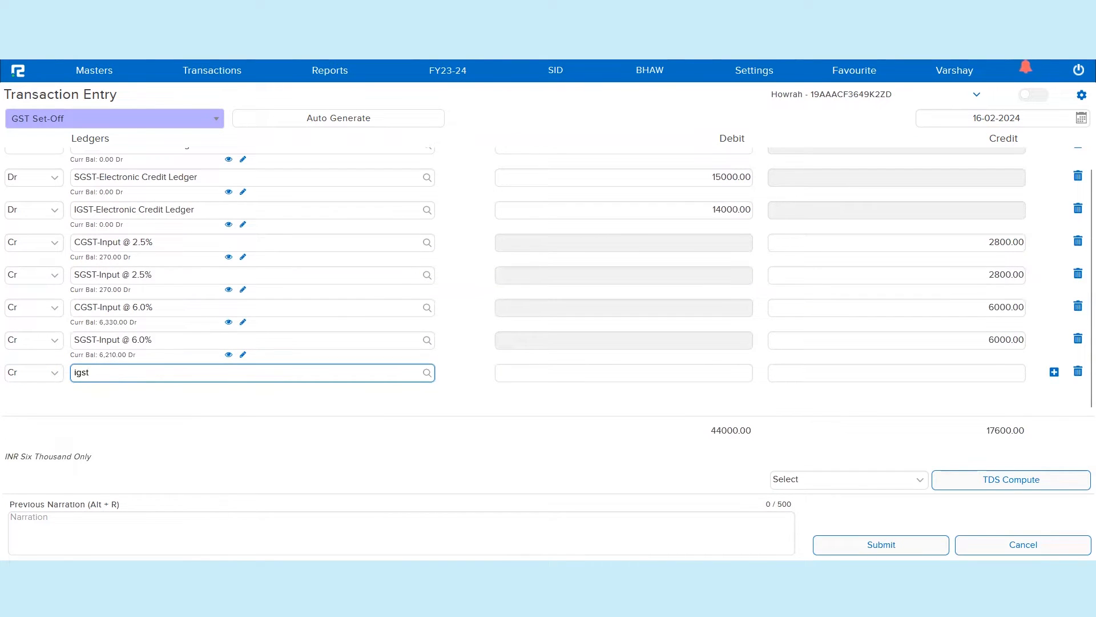
left_click(150, 356)
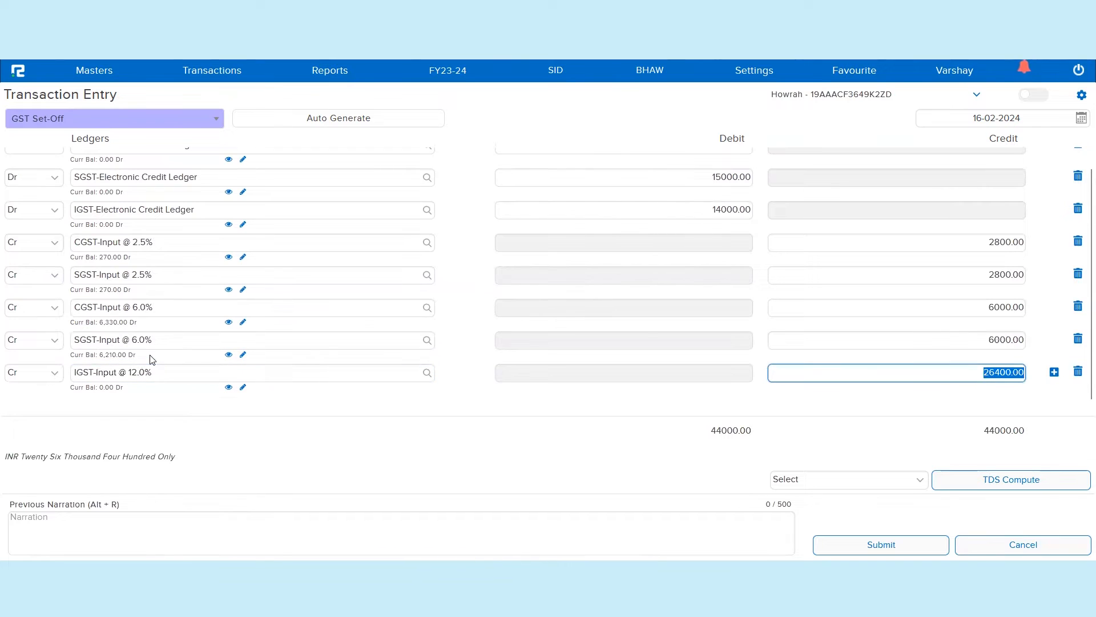
type("20000")
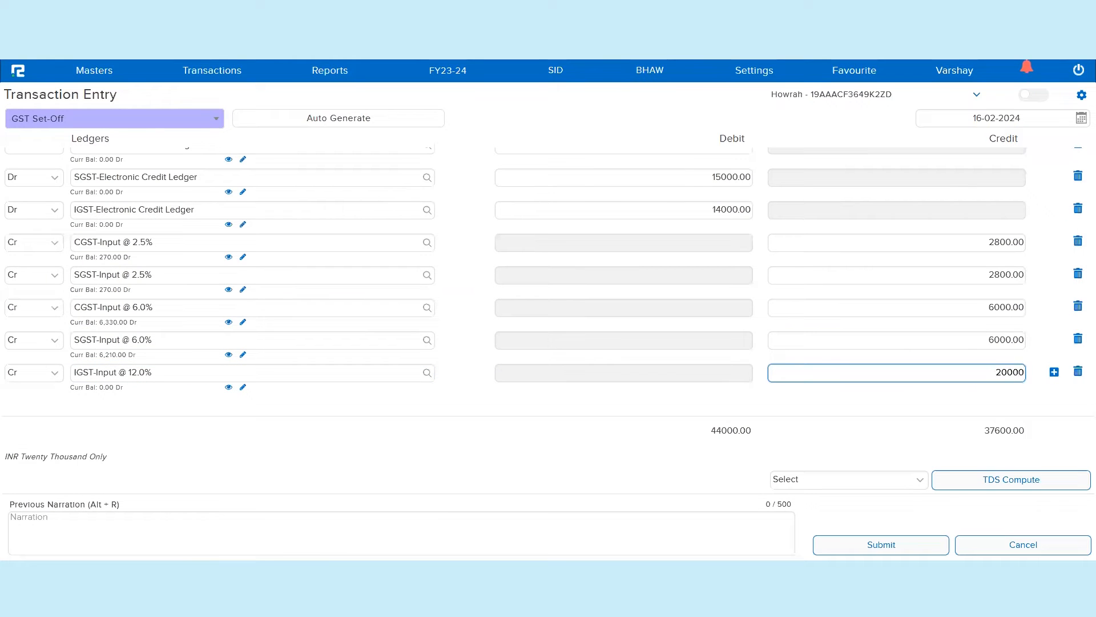
key("Return")
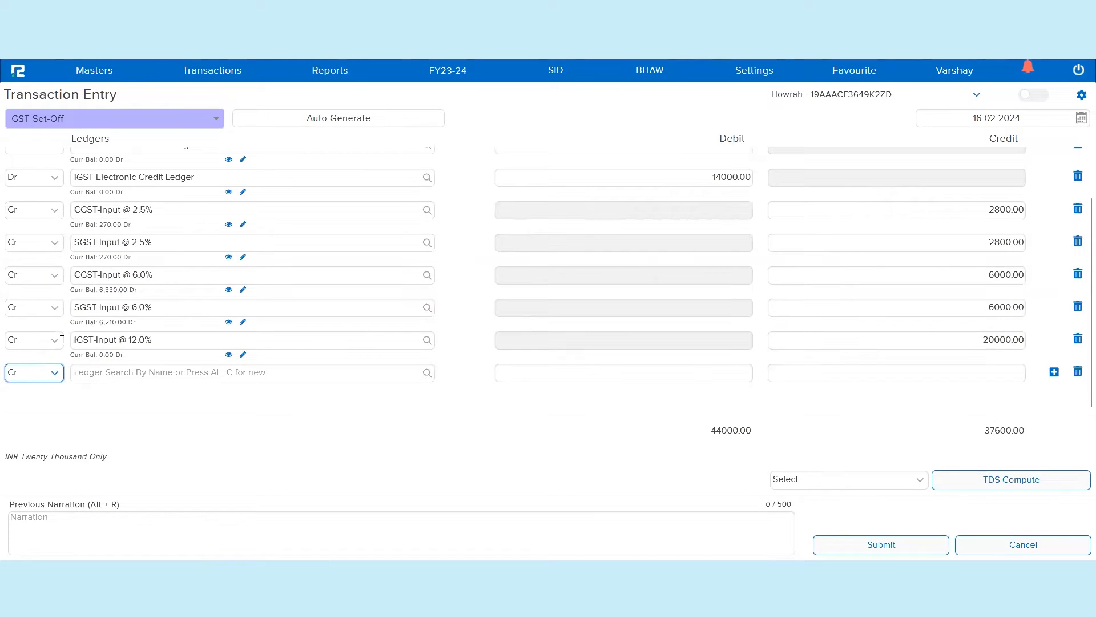
Add a credit line for IGST-Input @ 18.0%, accepting the balancing amount of 6400
key("Tab")
type("isgt")
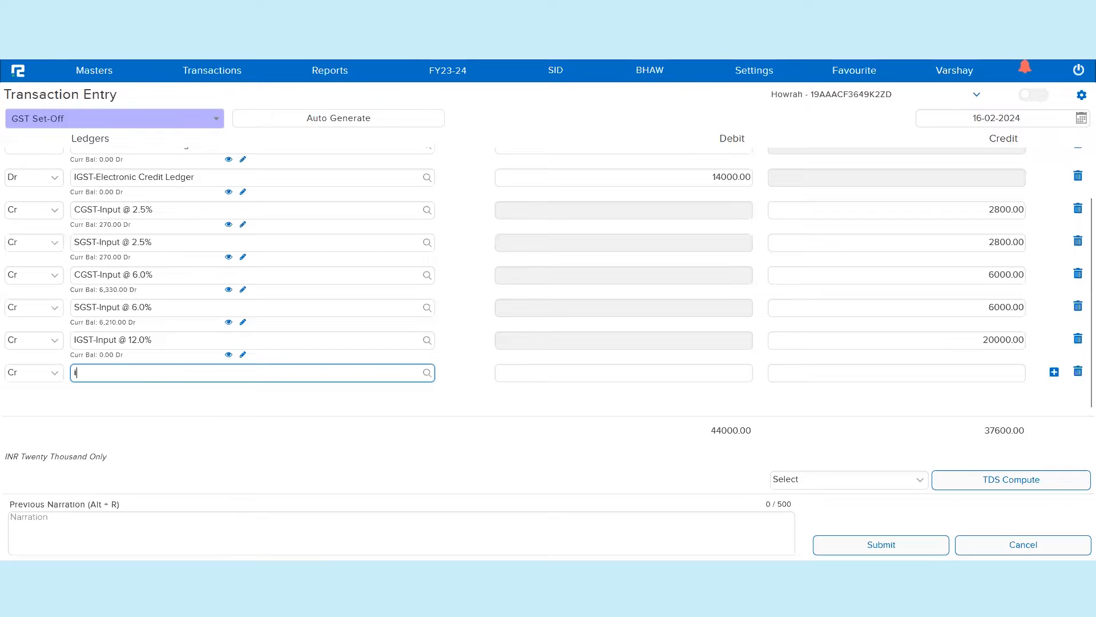
key("BackSpace")
key("BackSpace")
type("gst")
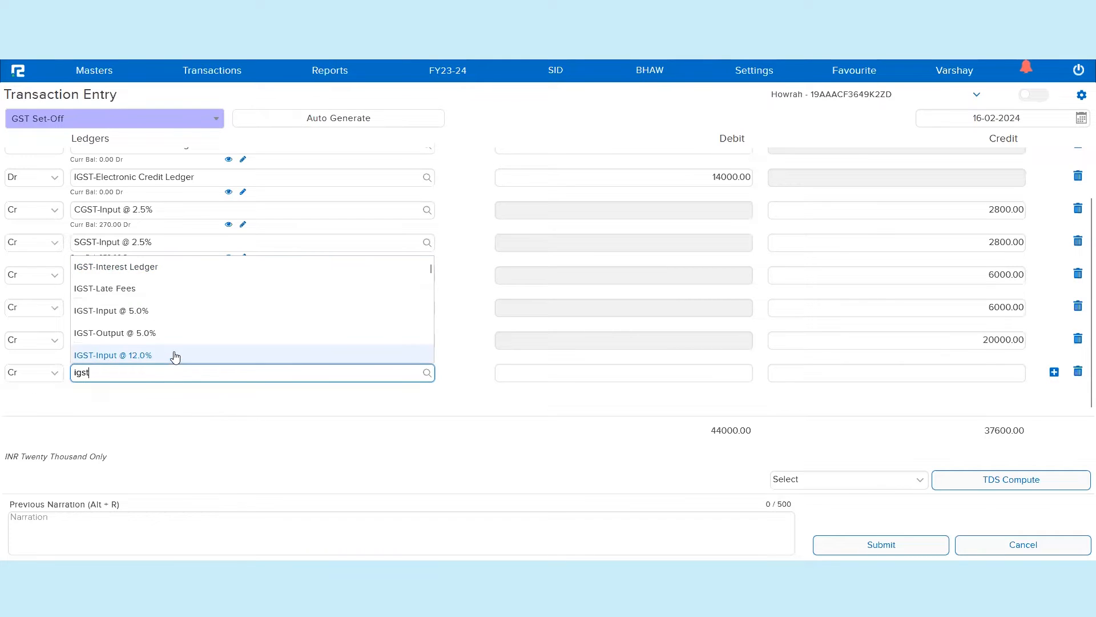
scroll(171, 341, "down", 2)
left_click(170, 324)
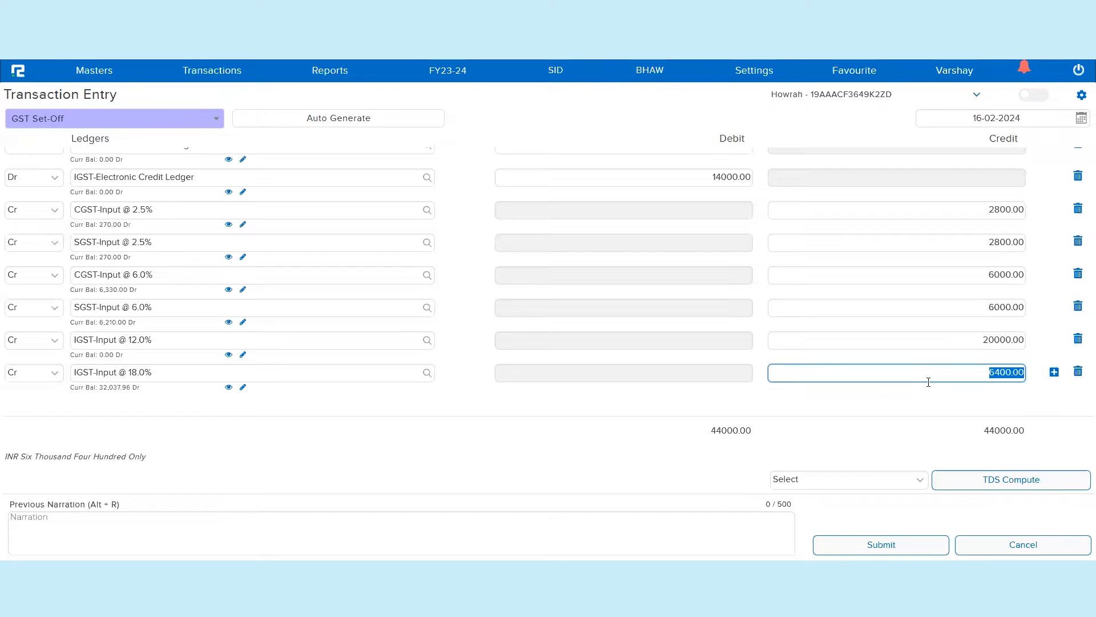
left_click(743, 533)
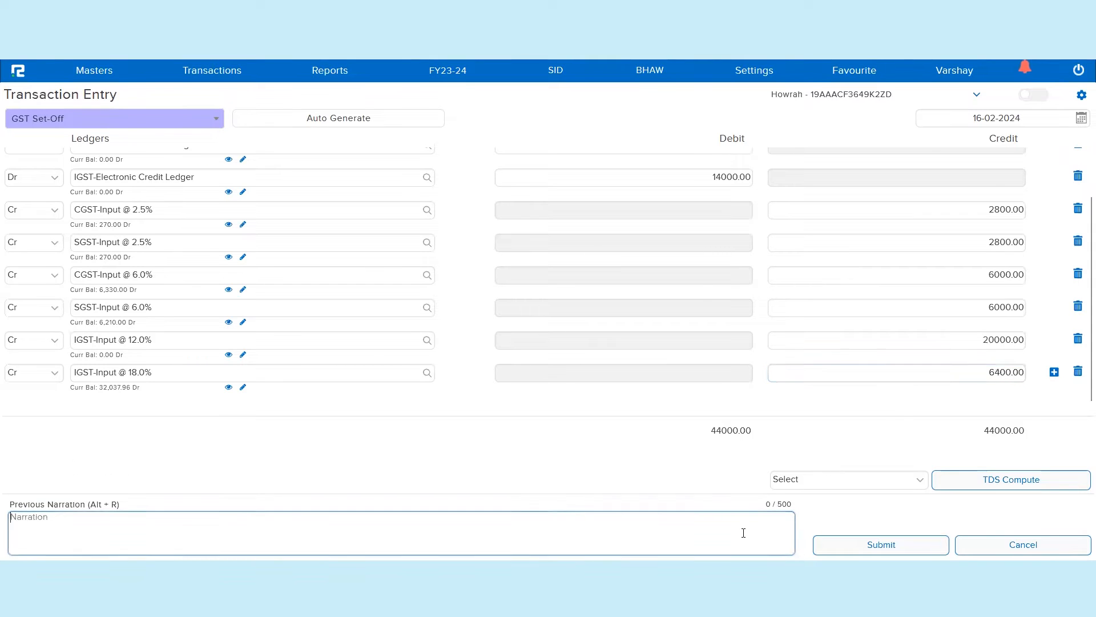
Date the voucher 31-01-2024 and submit it, acknowledging the save message
left_click(1011, 121)
type("31-01-20")
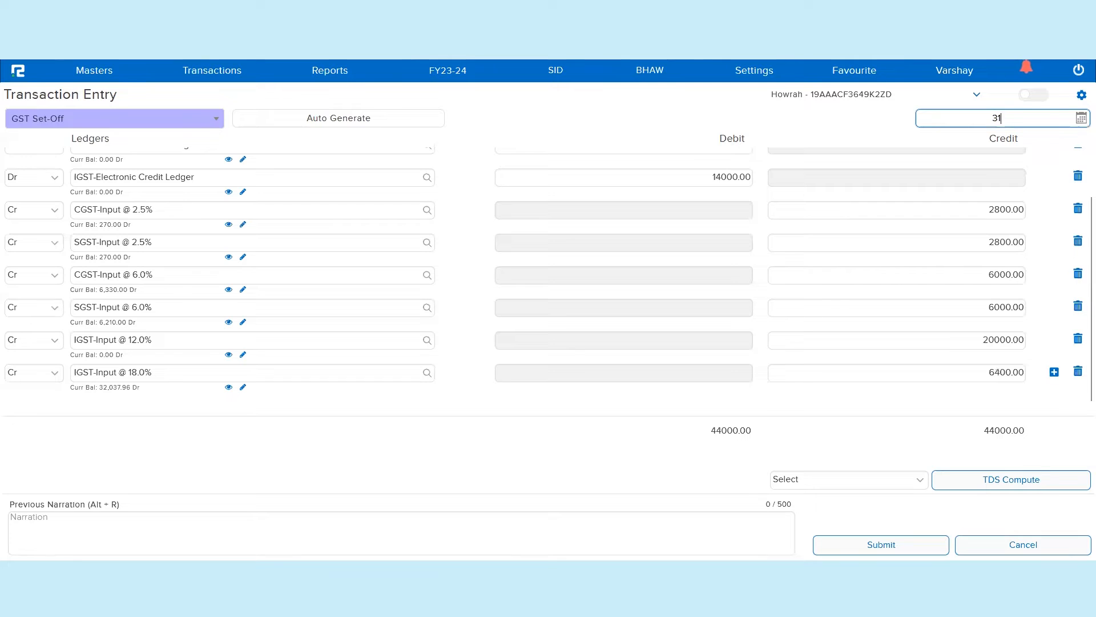
type("24")
left_click(894, 548)
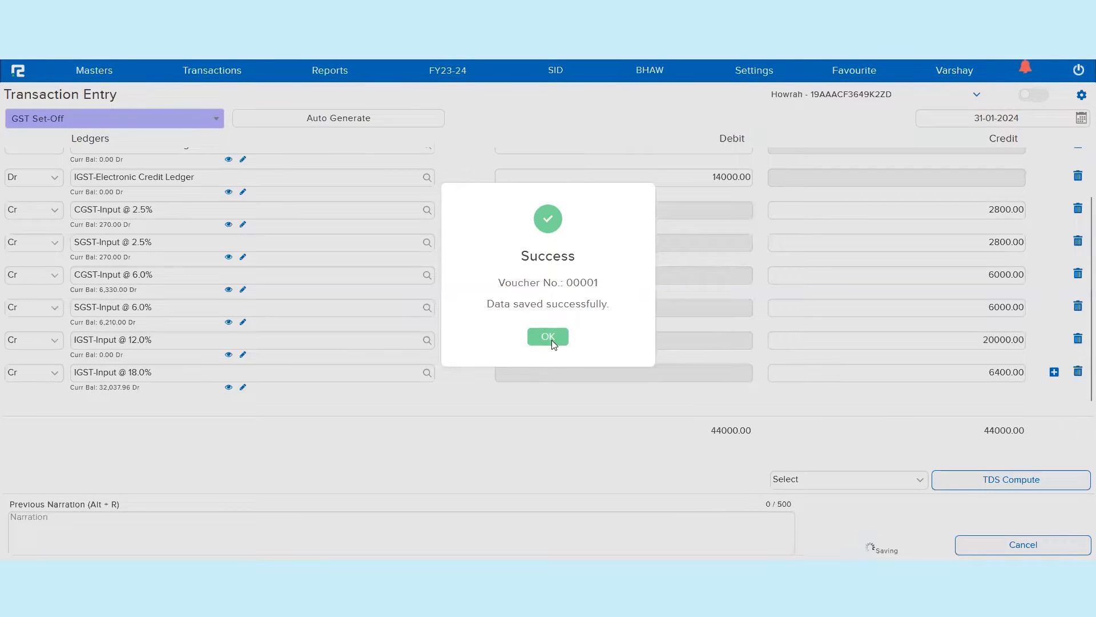
left_click(548, 337)
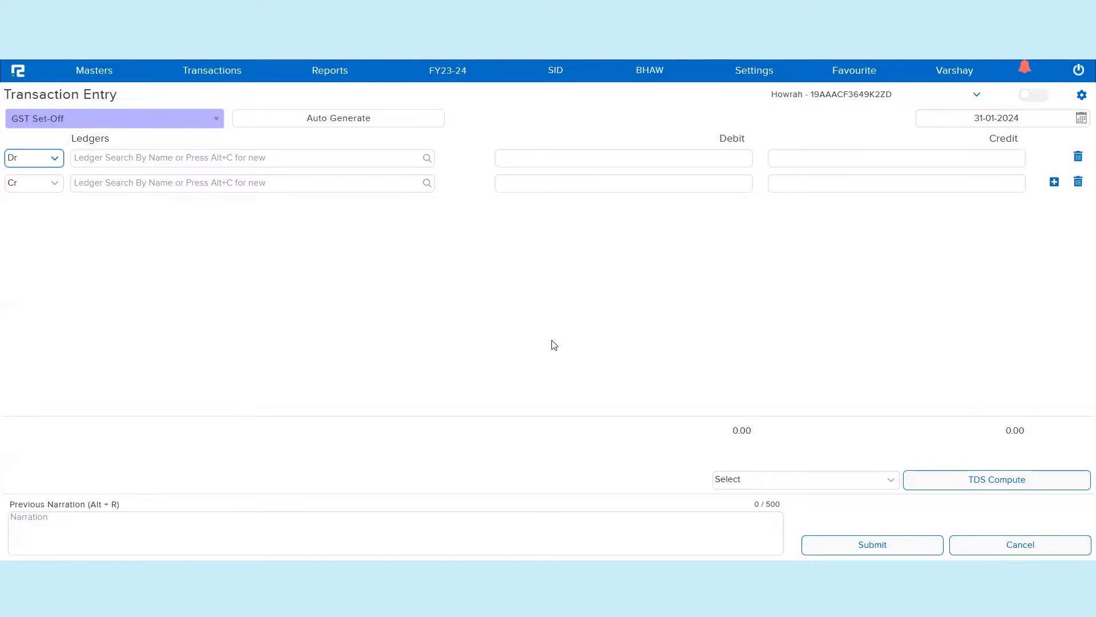
On the first line of the new GST Set-Off voucher, enter CGST-Output @ 2.5% as a Dr entry of 8900
left_click(179, 160)
type("cgst")
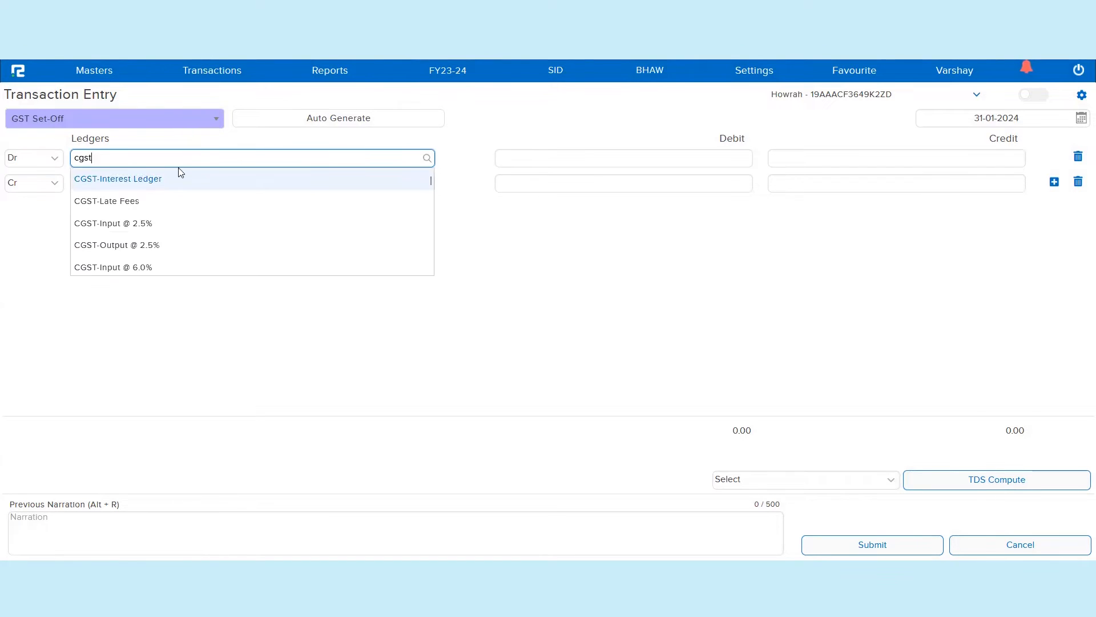
left_click(191, 246)
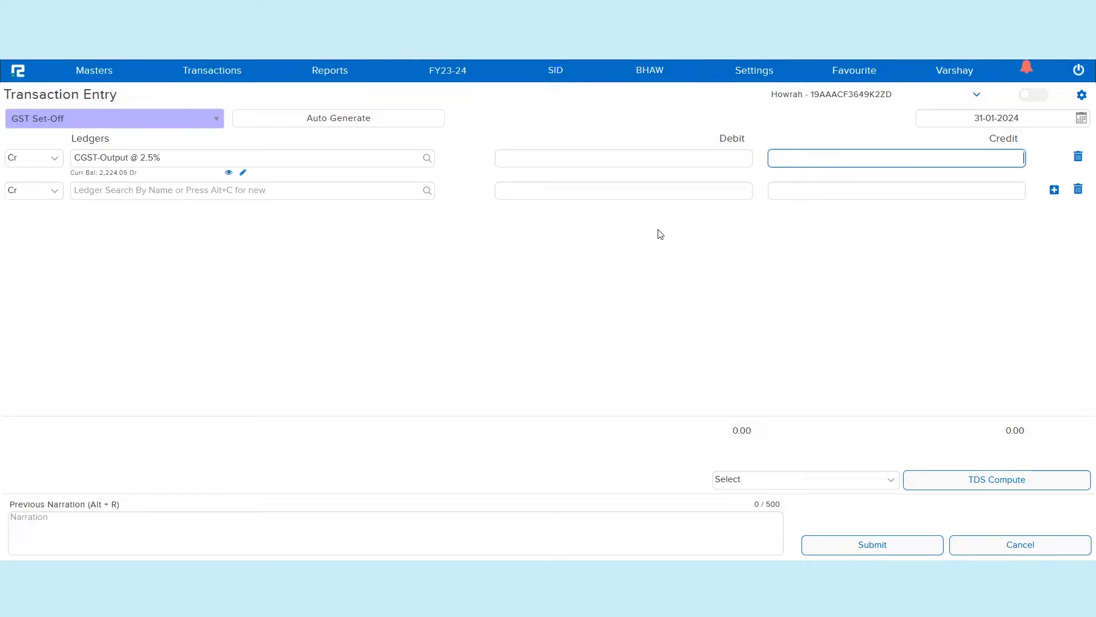
type("8900")
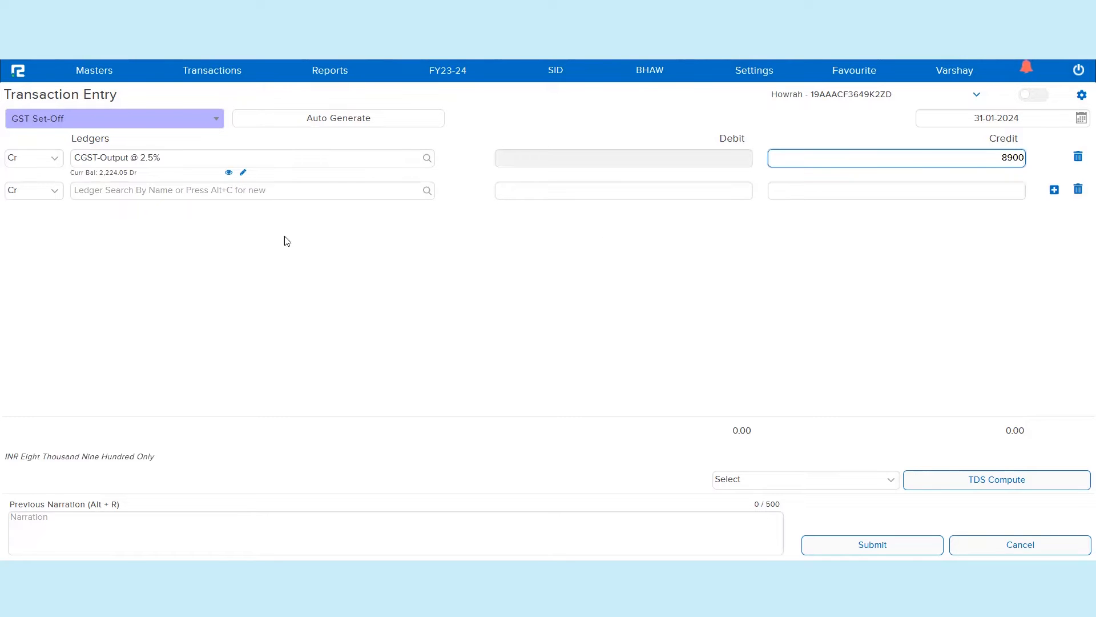
left_click(80, 190)
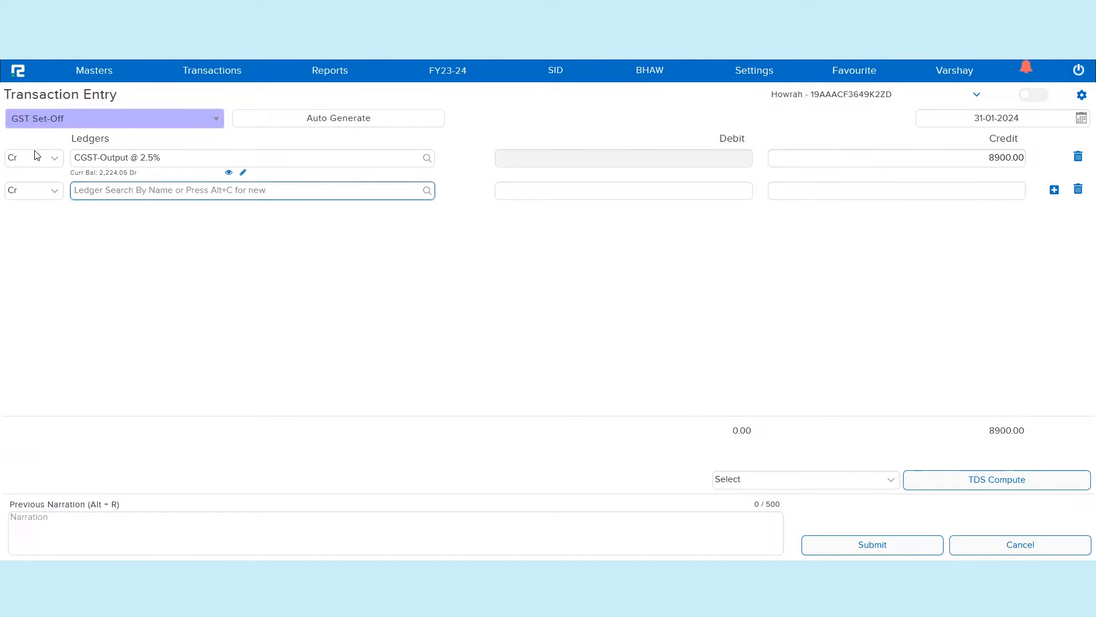
left_click(36, 155)
left_click(24, 176)
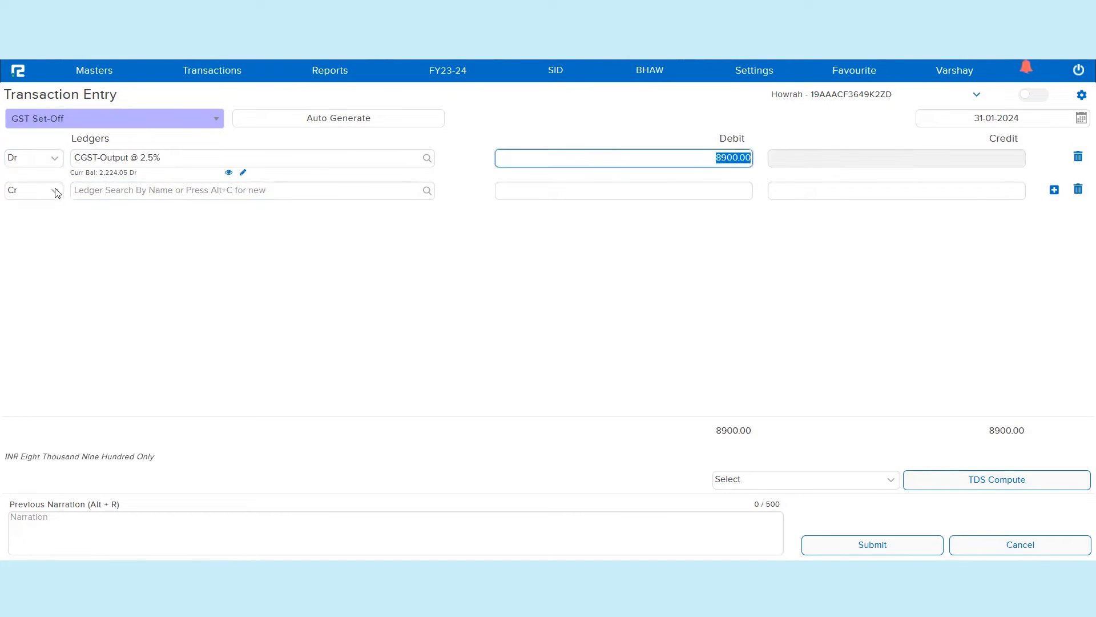
Enter SGST-Output @ 2.5% on the second voucher line as a Dr entry of 8900
left_click(27, 197)
left_click(28, 211)
left_click(114, 190)
type("sgst")
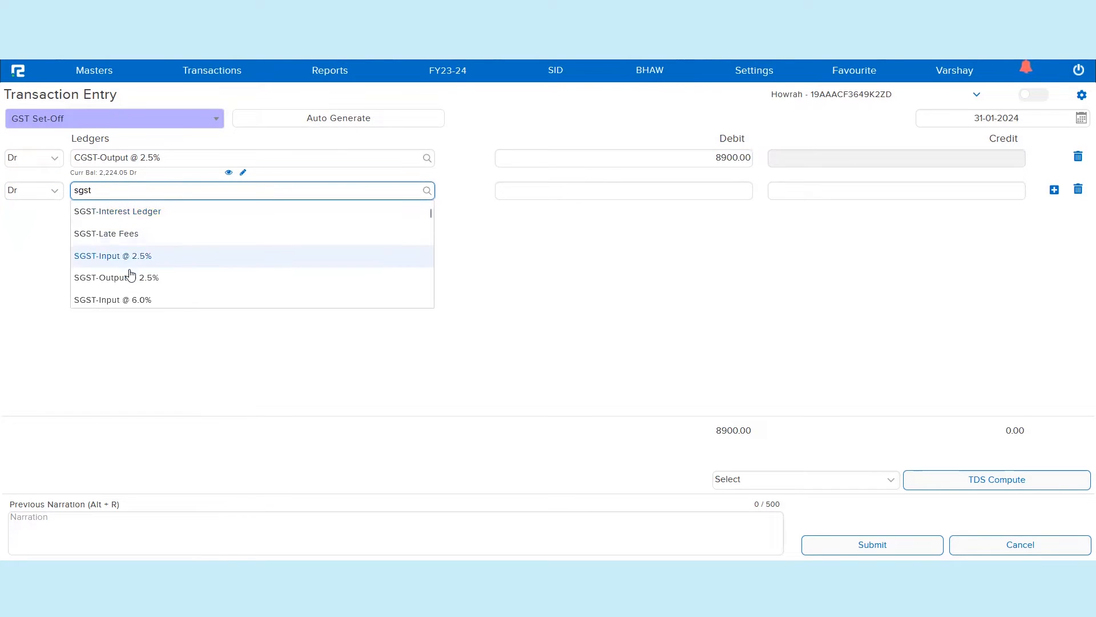
left_click(357, 283)
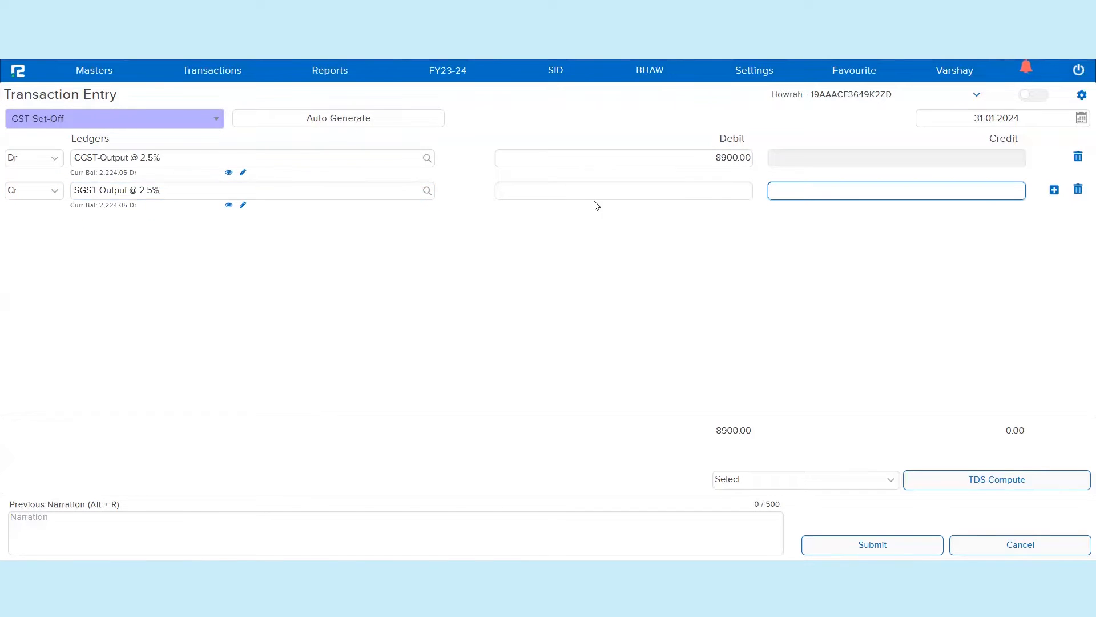
left_click(52, 193)
left_click(36, 210)
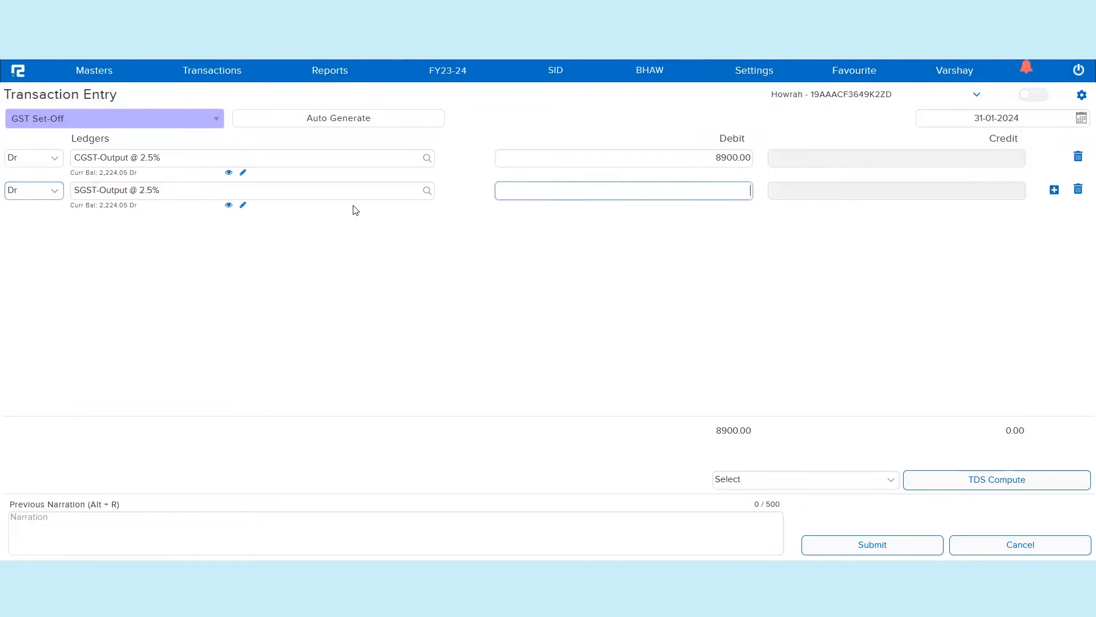
type("8900")
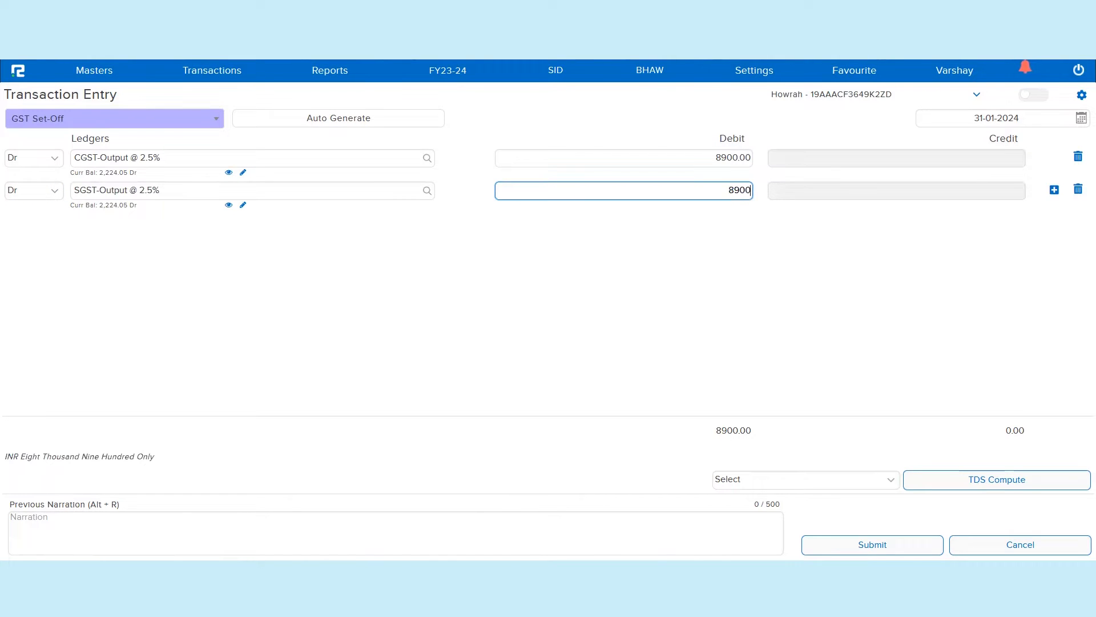
key("Return")
Enter CGST-Output @ 9.0% on the third voucher line as a Dr entry of 6000
left_click(39, 226)
left_click(37, 244)
type("cgsts")
key("BackSpace")
scroll(125, 308, "down", 4)
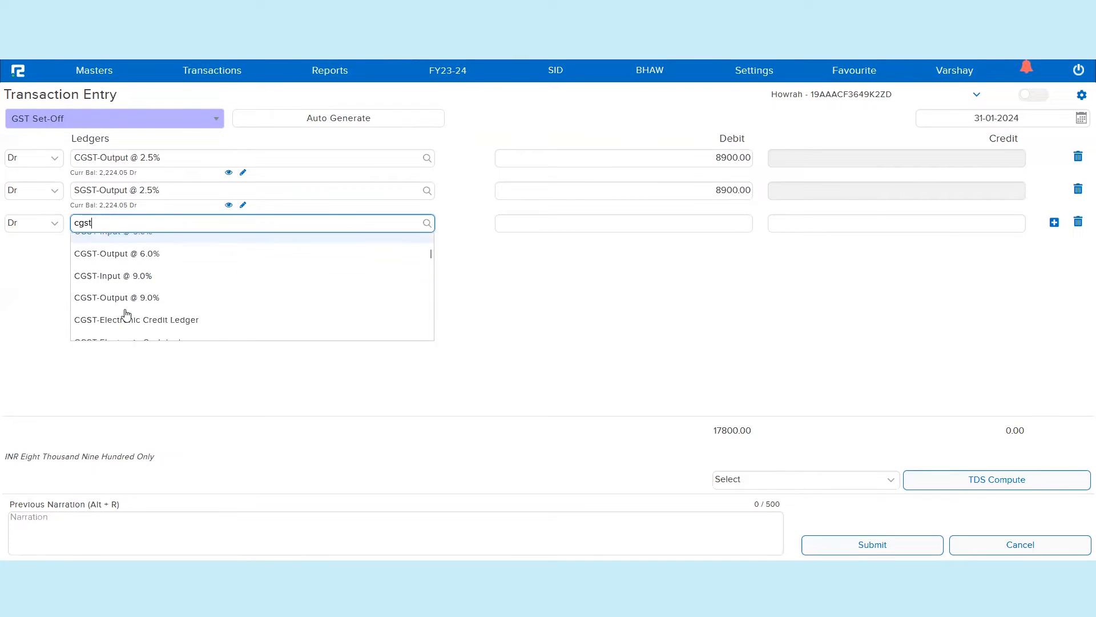
scroll(130, 314, "up", 2)
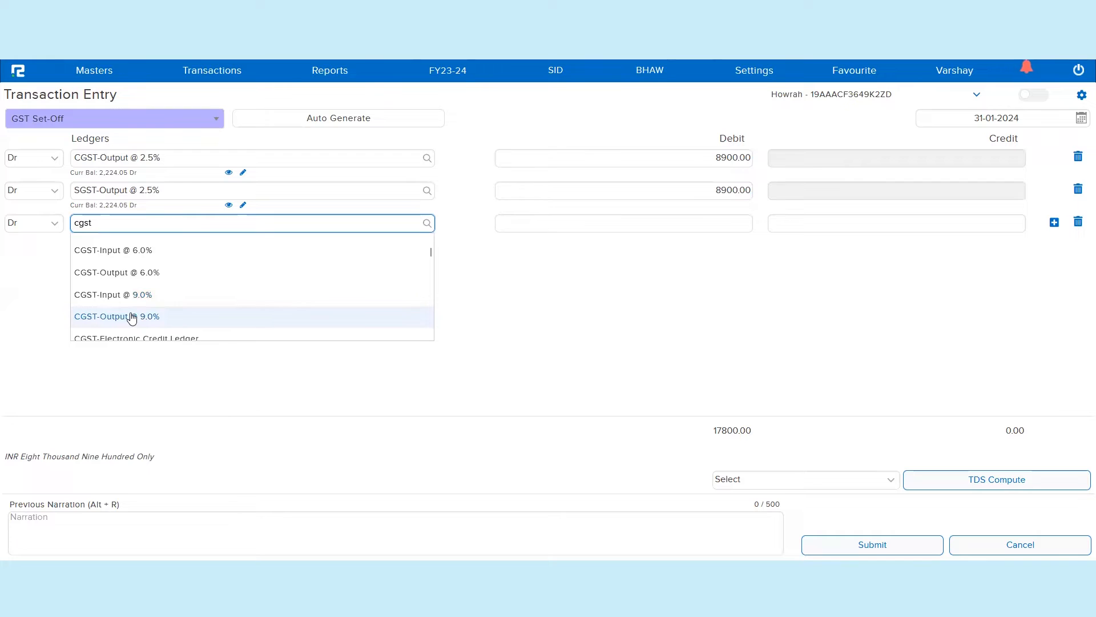
left_click(132, 317)
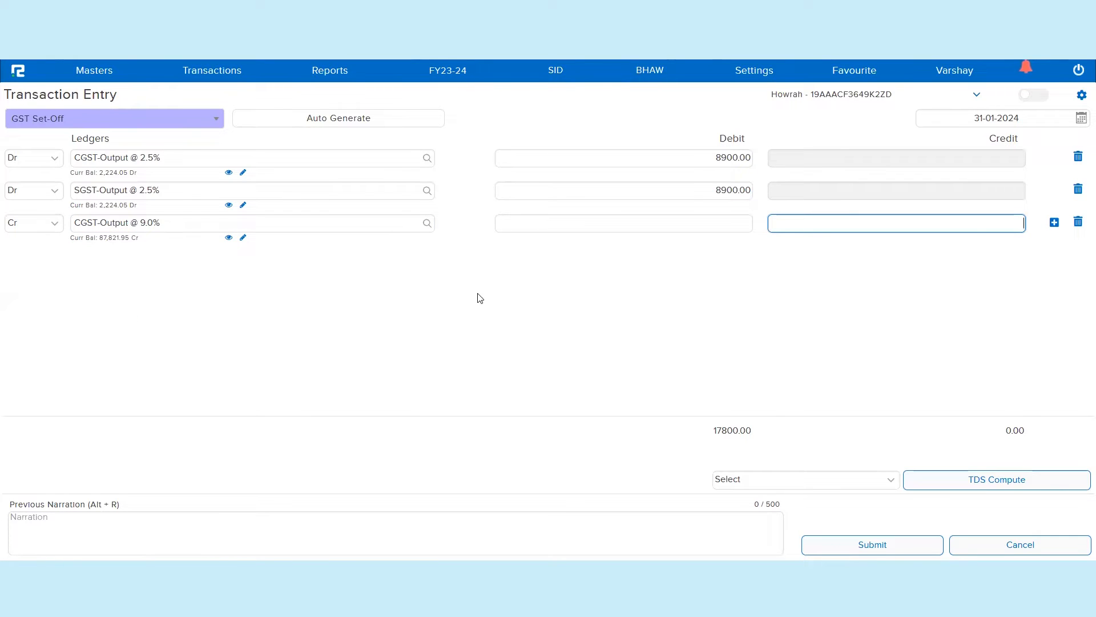
left_click(35, 222)
left_click(36, 240)
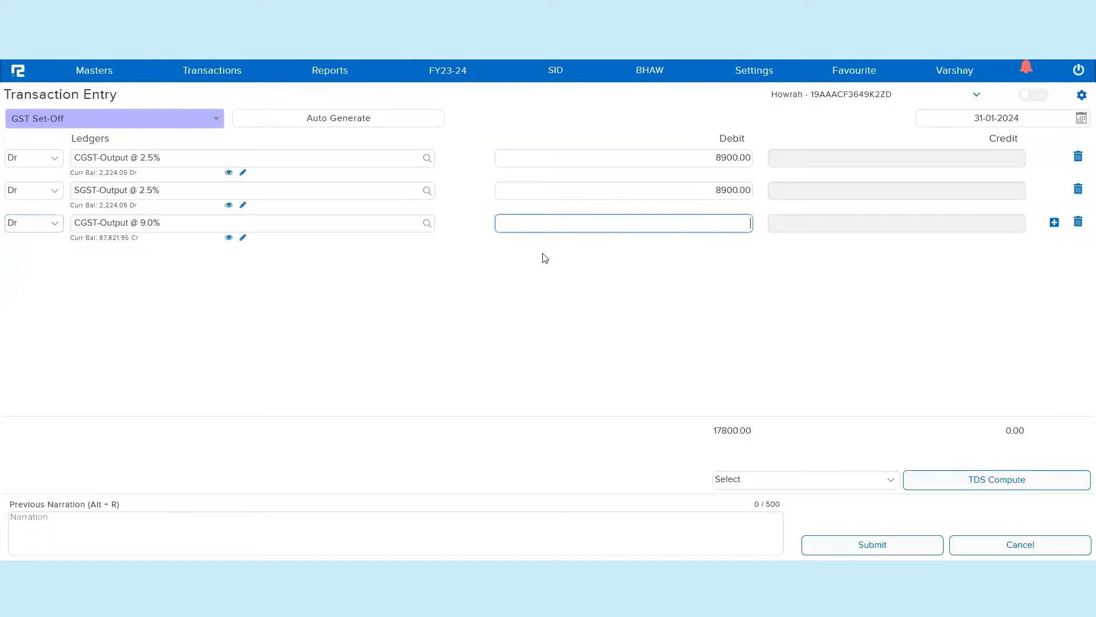
type("6000")
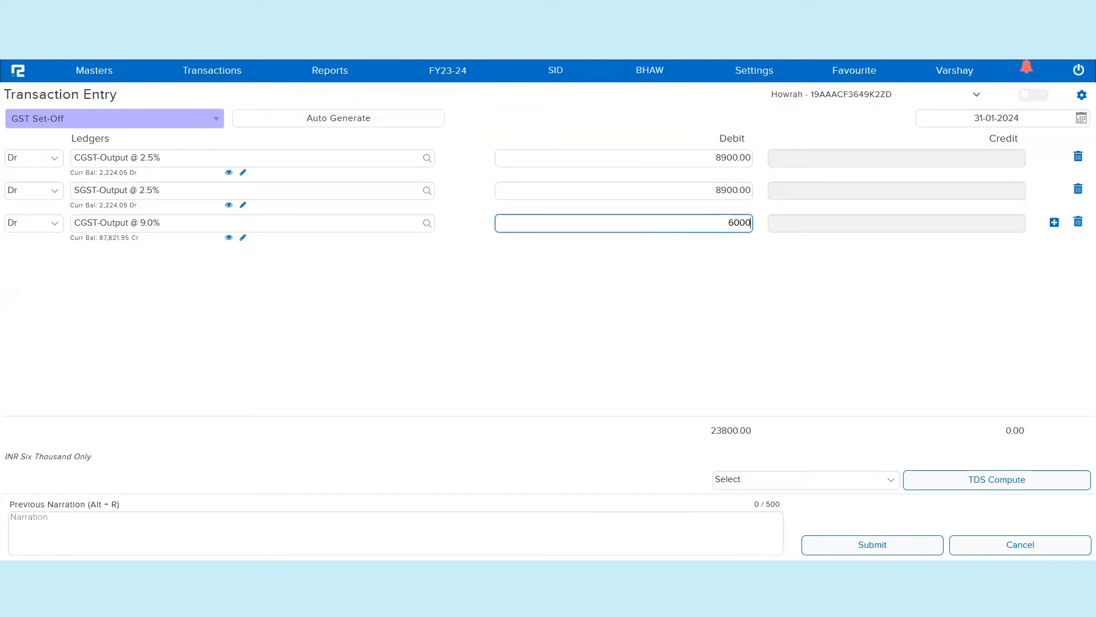
key("Tab")
Enter SGST-Output @ 9.0% on the fourth voucher line as a Dr entry of 6000
left_click(34, 257)
left_click(51, 285)
type("sgst")
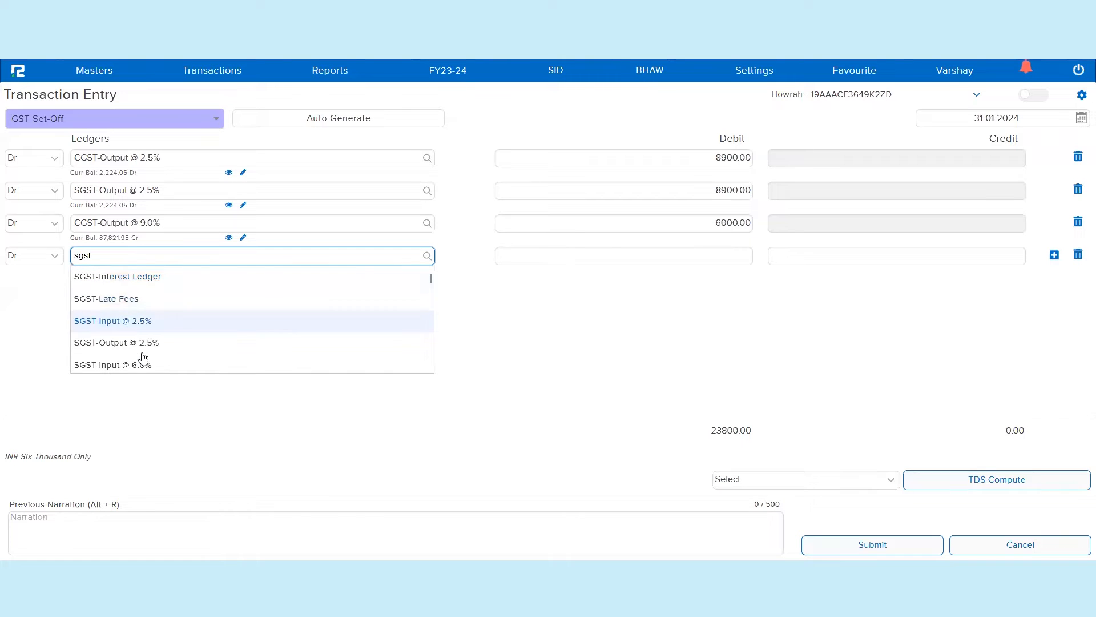
scroll(153, 357, "down", 2)
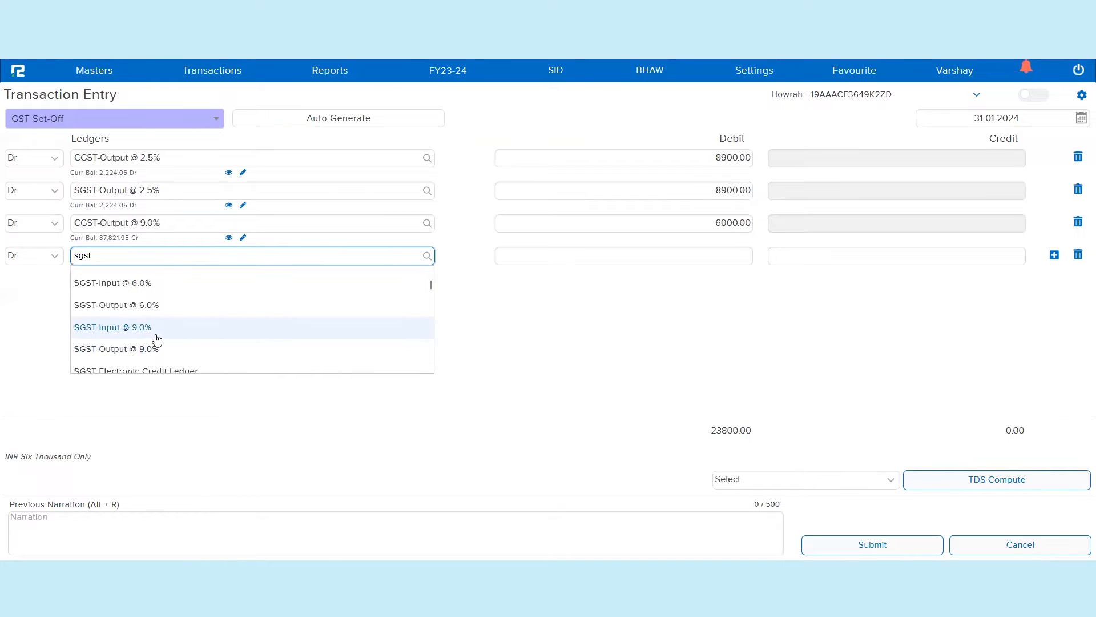
left_click(162, 354)
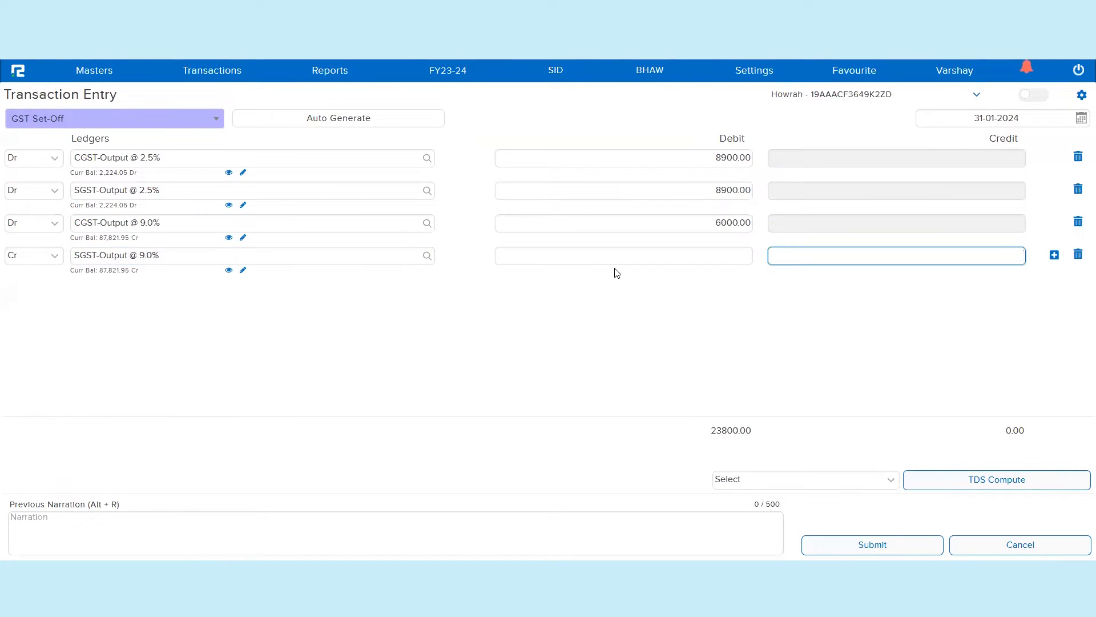
left_click(23, 255)
left_click(32, 276)
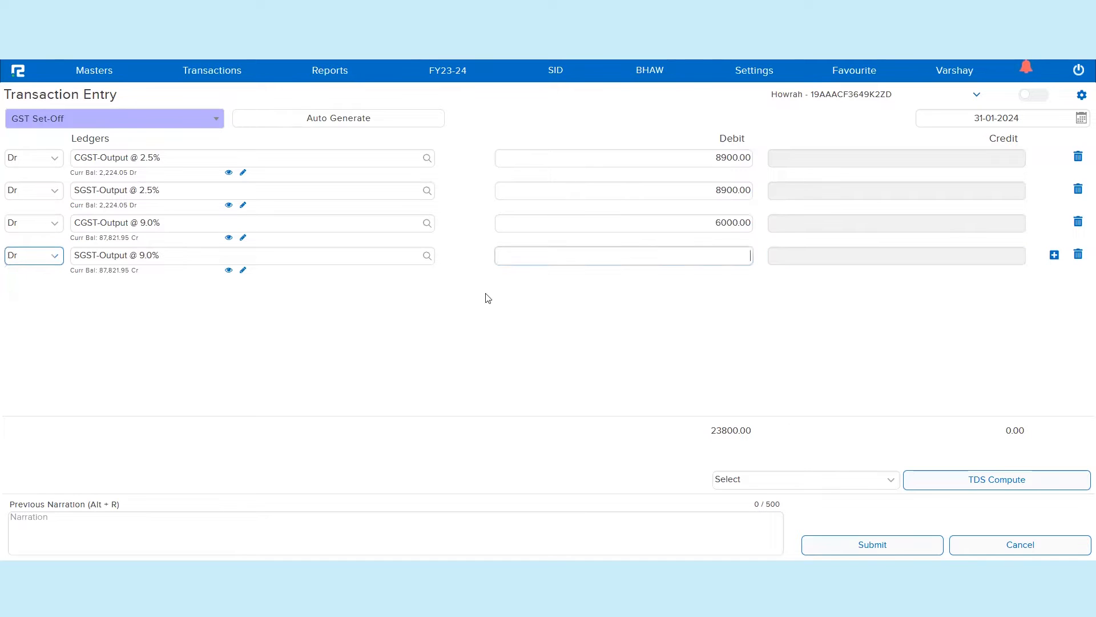
type("6000")
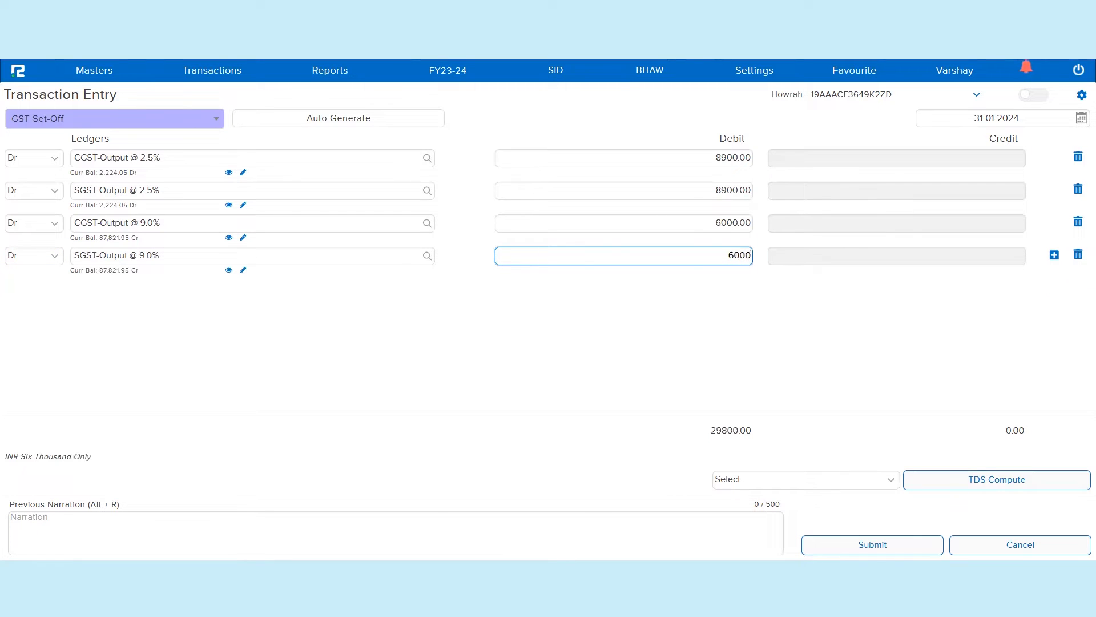
key("Return")
Enter IGST-Output @ 5.0% on the fifth voucher line as a Dr entry of 9000
left_click(57, 290)
left_click(44, 308)
left_click(191, 287)
type("igsts")
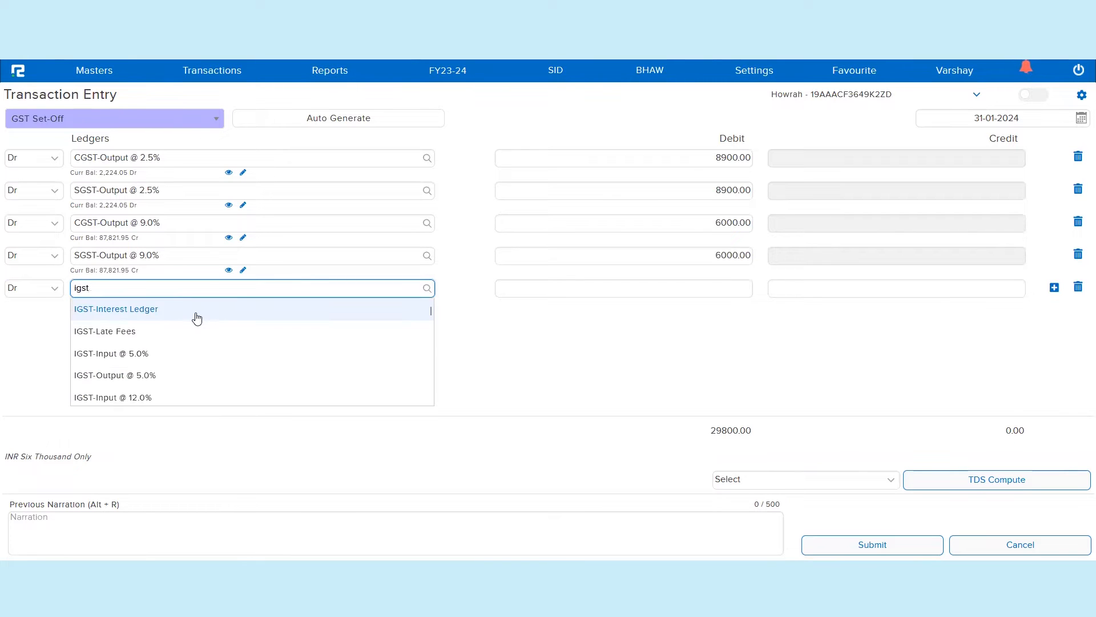
left_click(177, 376)
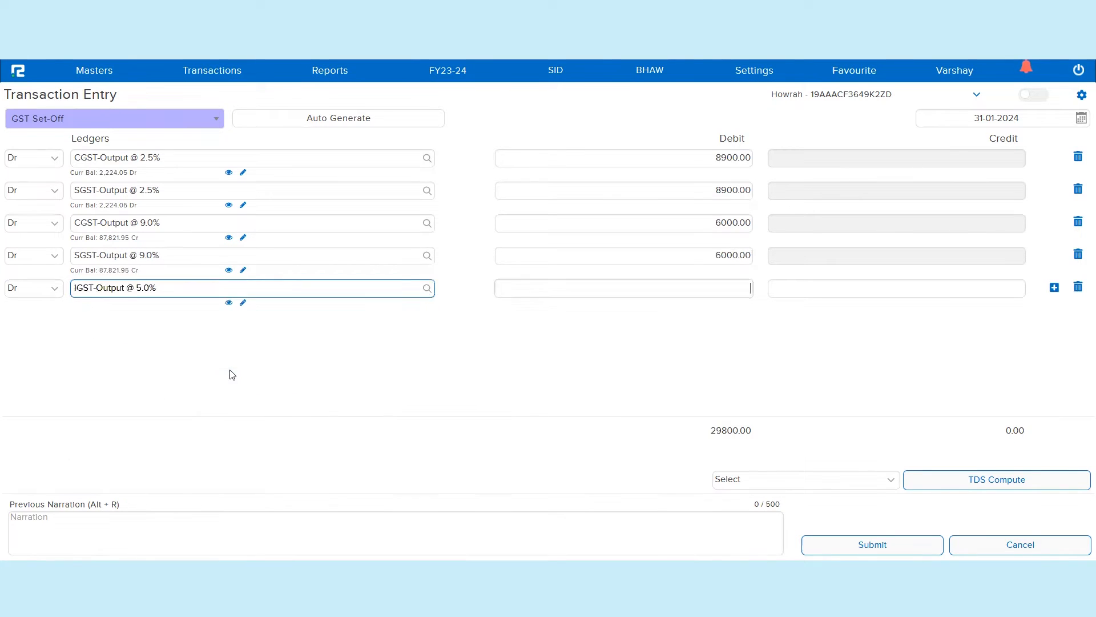
type("8900")
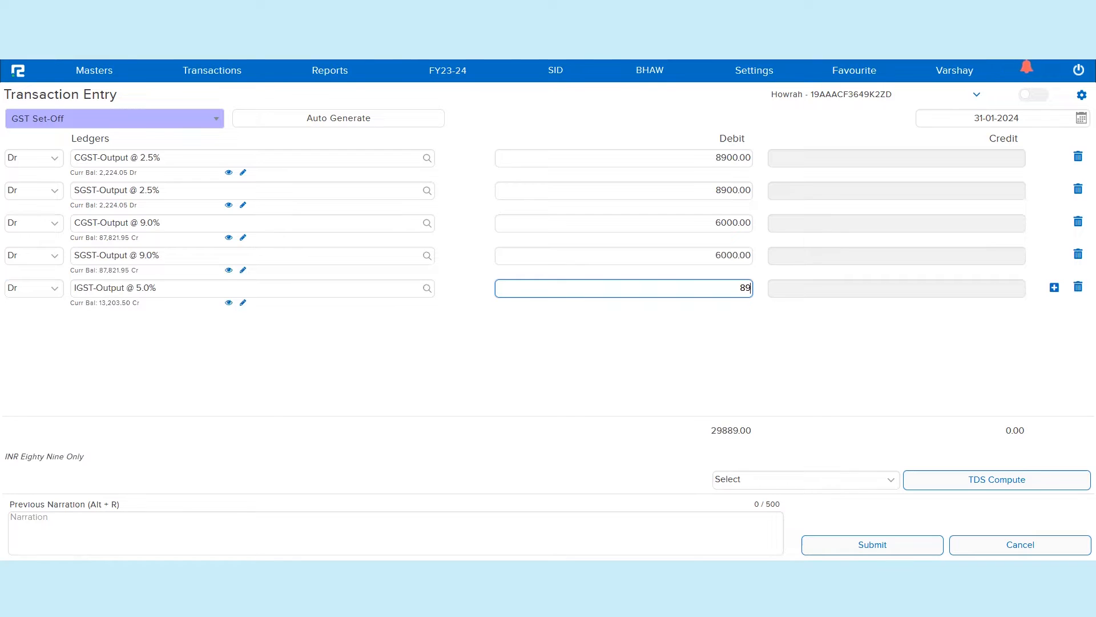
key("BackSpace")
key("BackSpace")
key("BackSpace")
key("BackSpace")
type("9000")
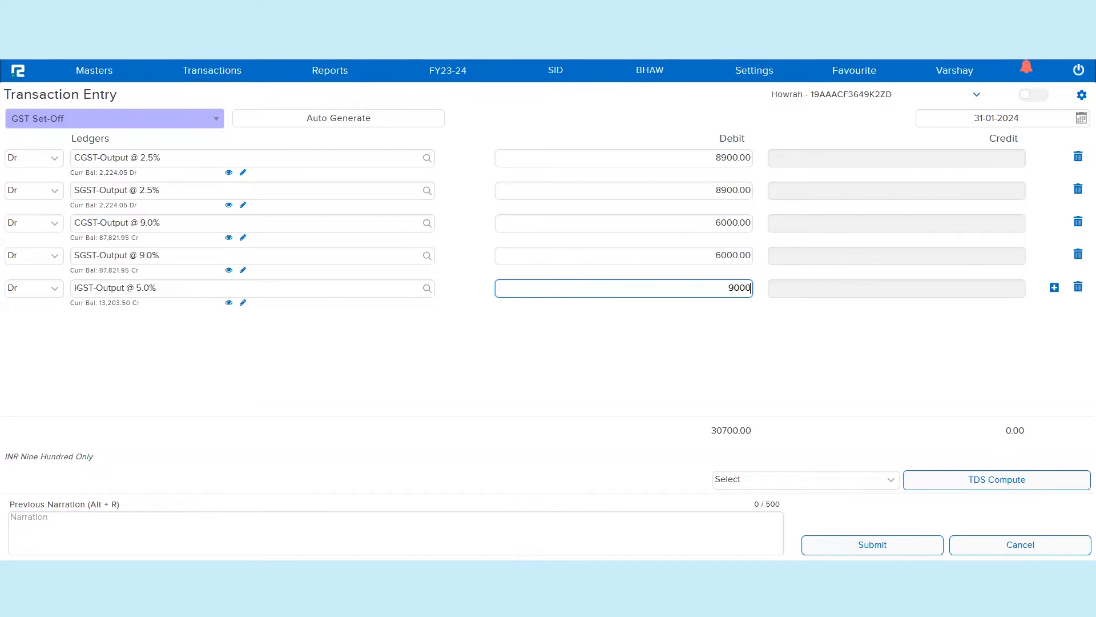
key("Return")
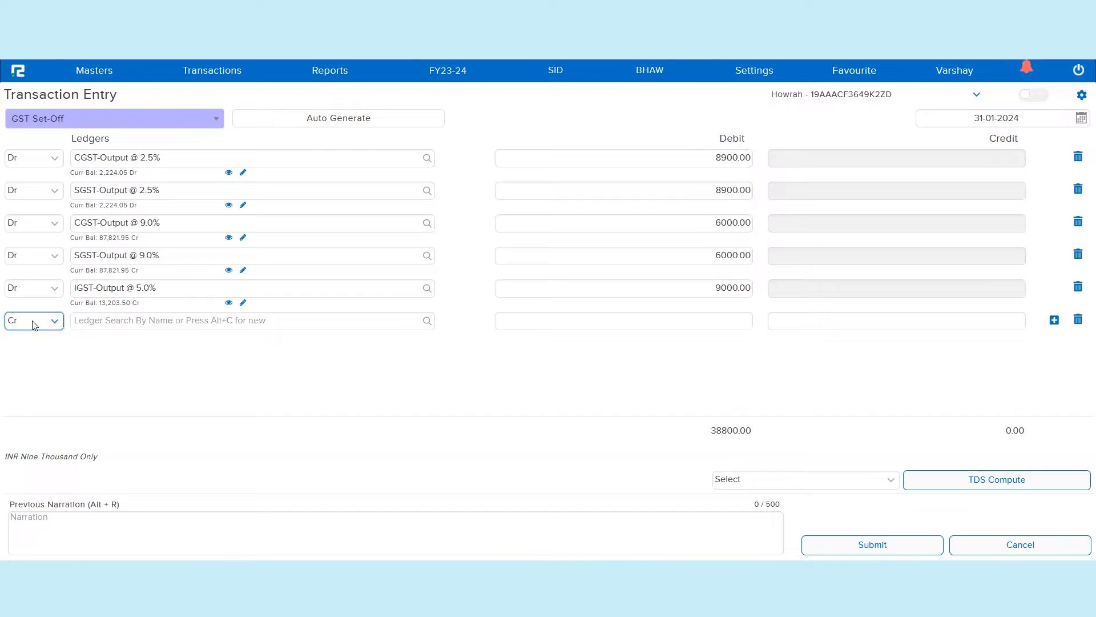
Enter CGST-Electronic Liability Ledger on the sixth voucher line as a Cr entry of 15000
left_click(89, 317)
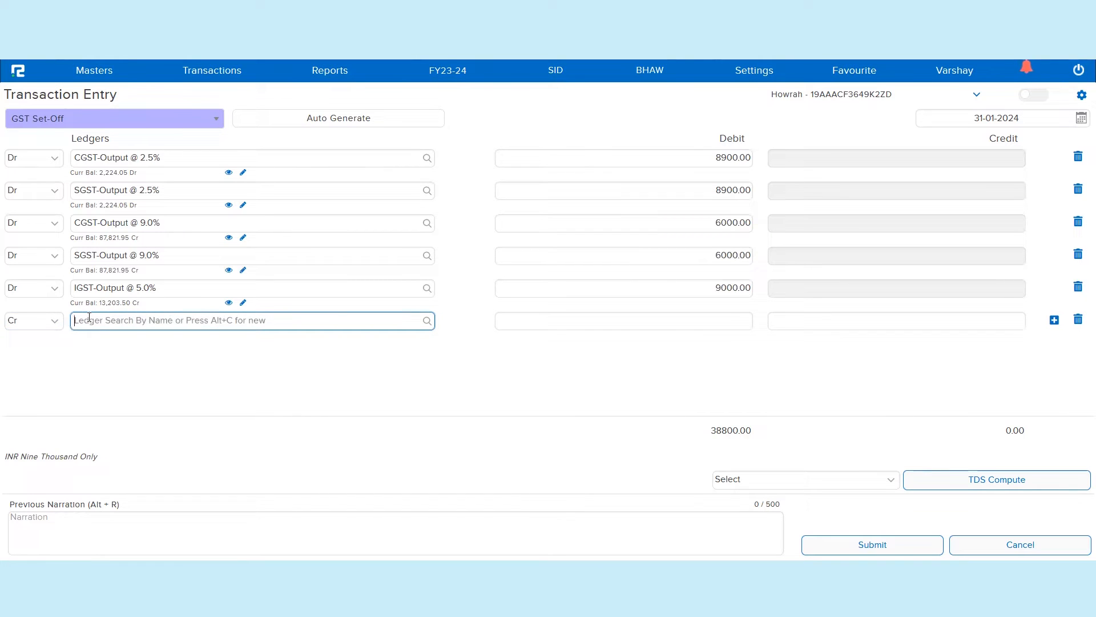
type("elc")
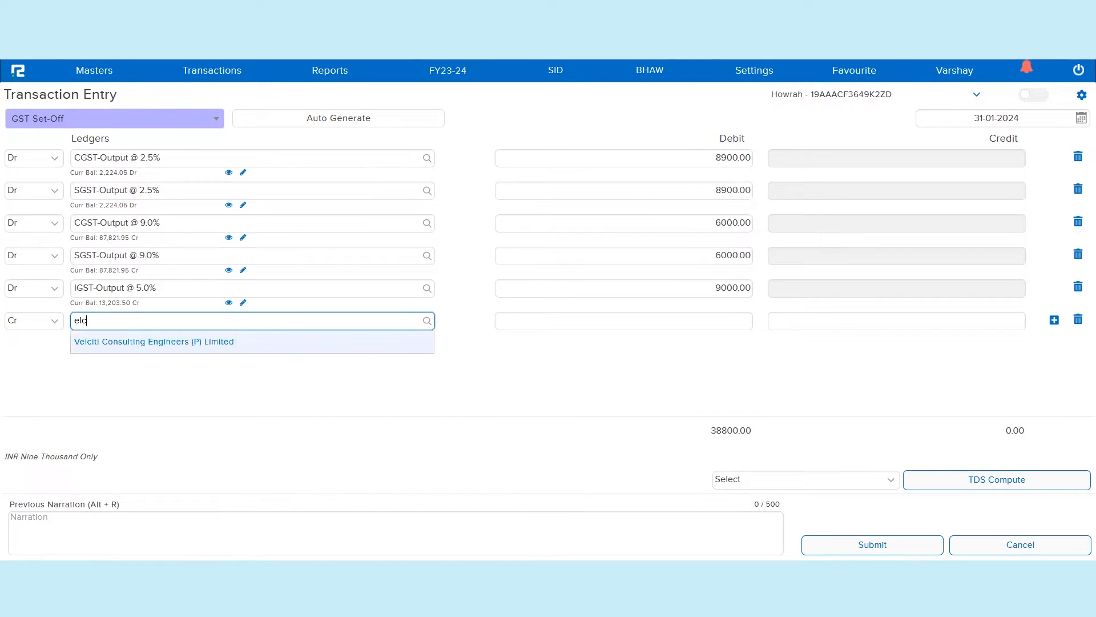
type("ctr")
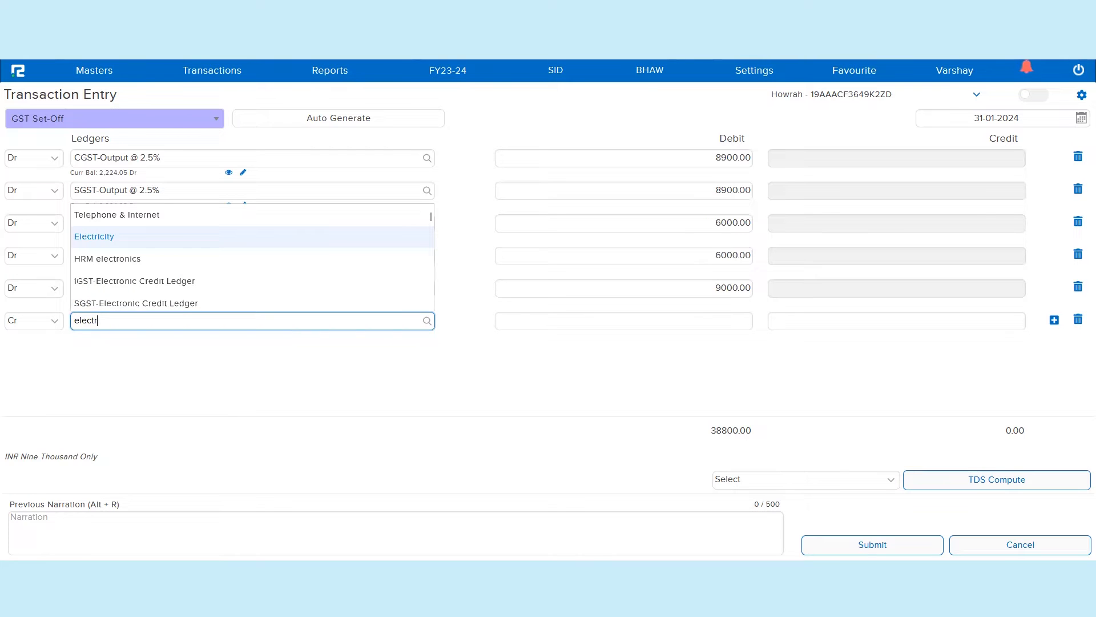
type("oni")
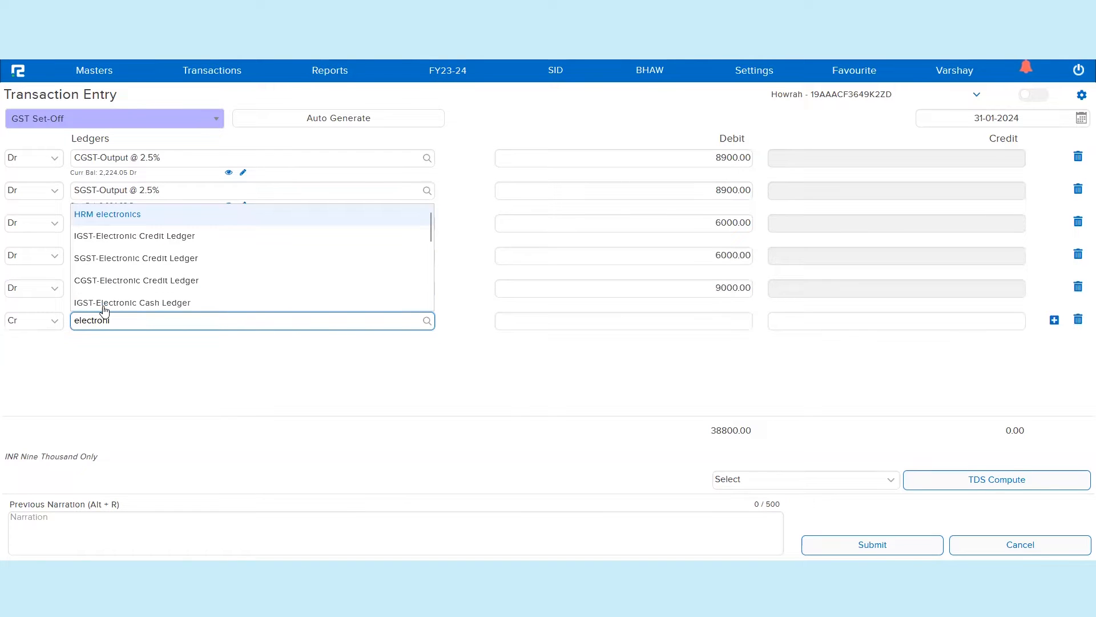
scroll(111, 303, "down", 2)
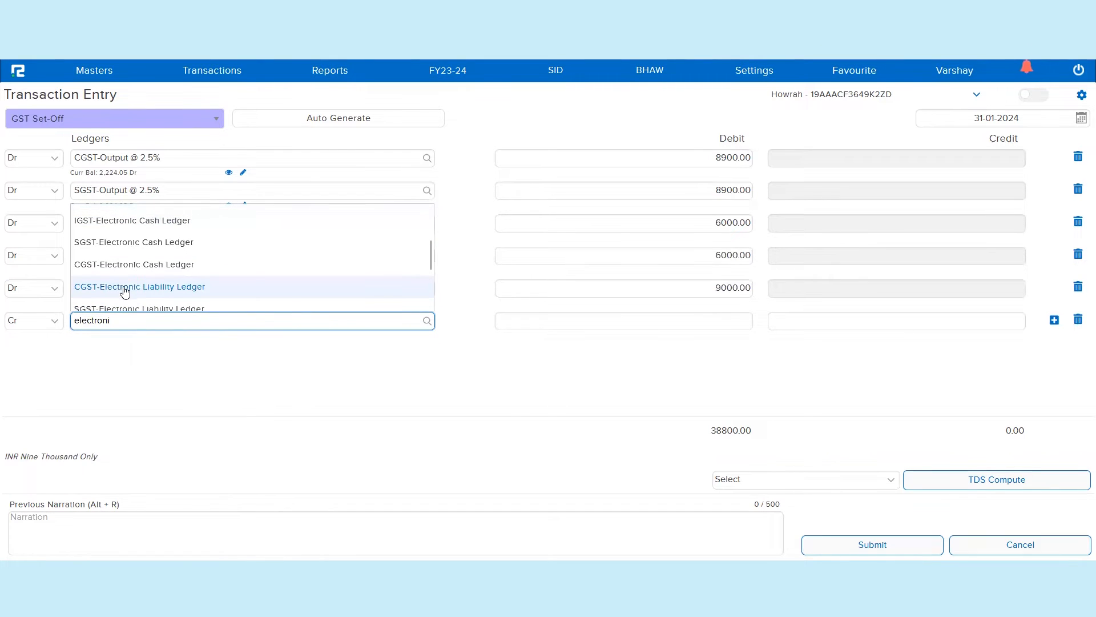
left_click(122, 289)
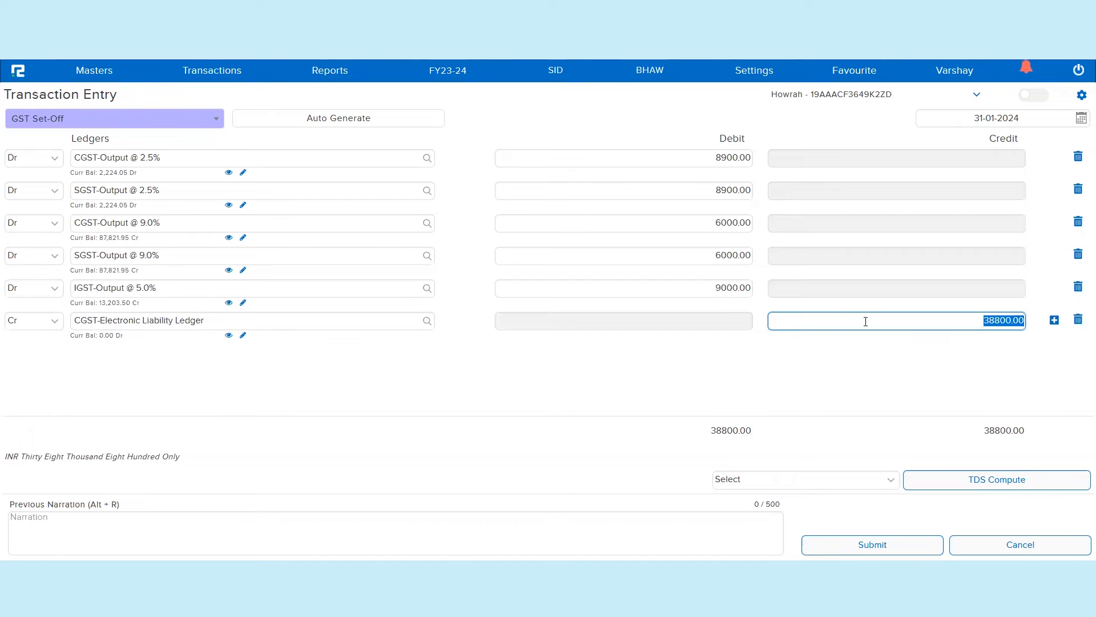
type("3000")
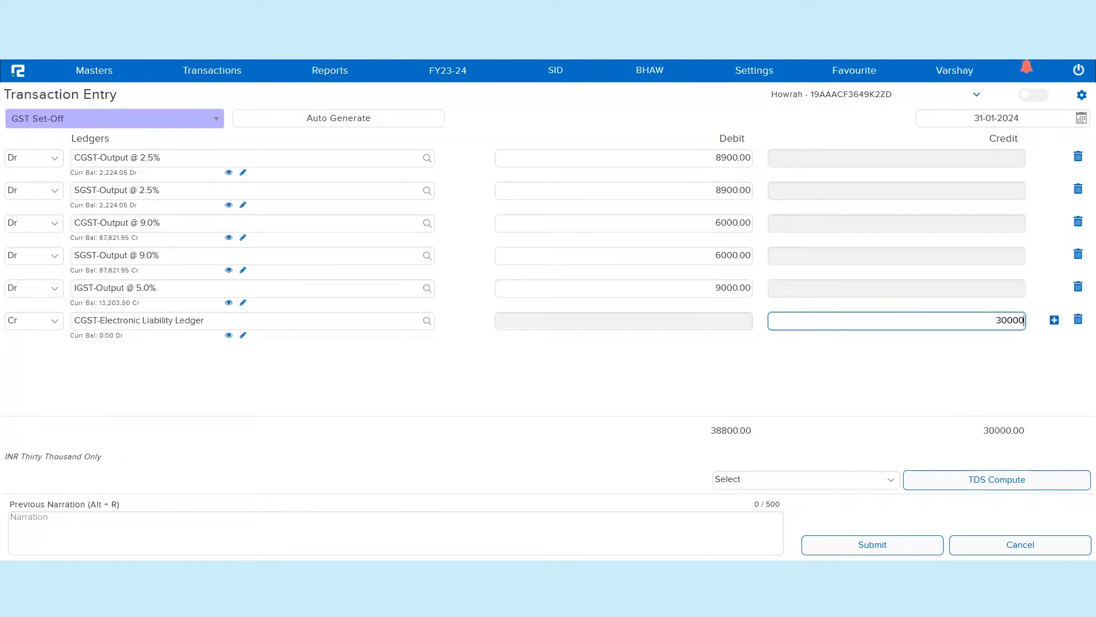
key("BackSpace")
key("BackSpace")
key("BackSpace")
key("BackSpace")
type("15000")
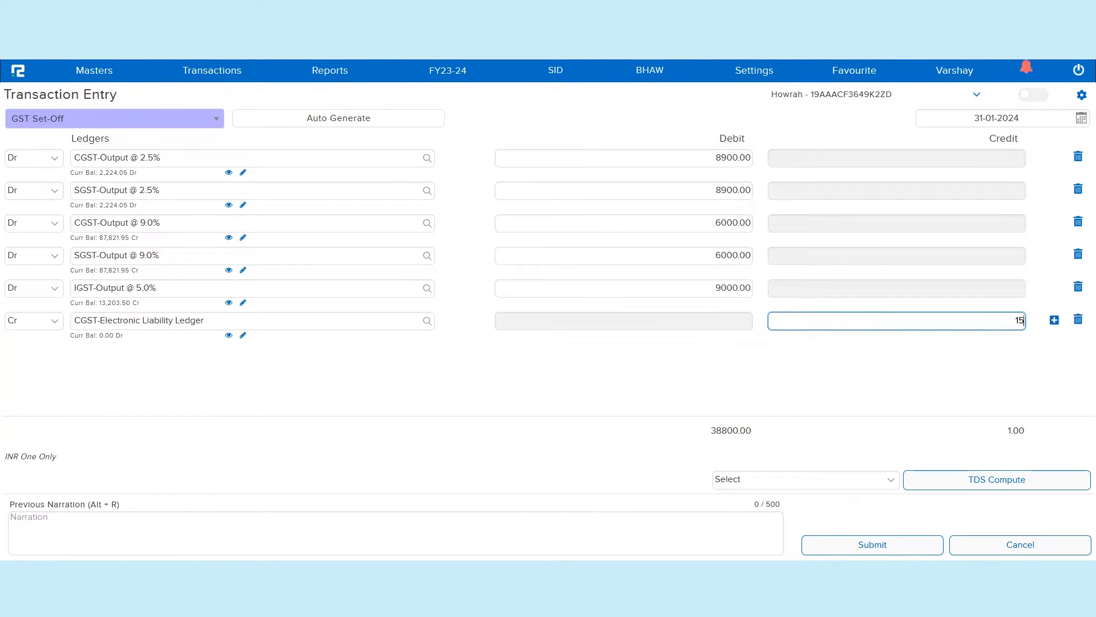
key("Return")
Enter SGST-Electronic Liability Ledger on the seventh voucher line as a Cr entry of 15000
key("Return")
type("sgst-electron")
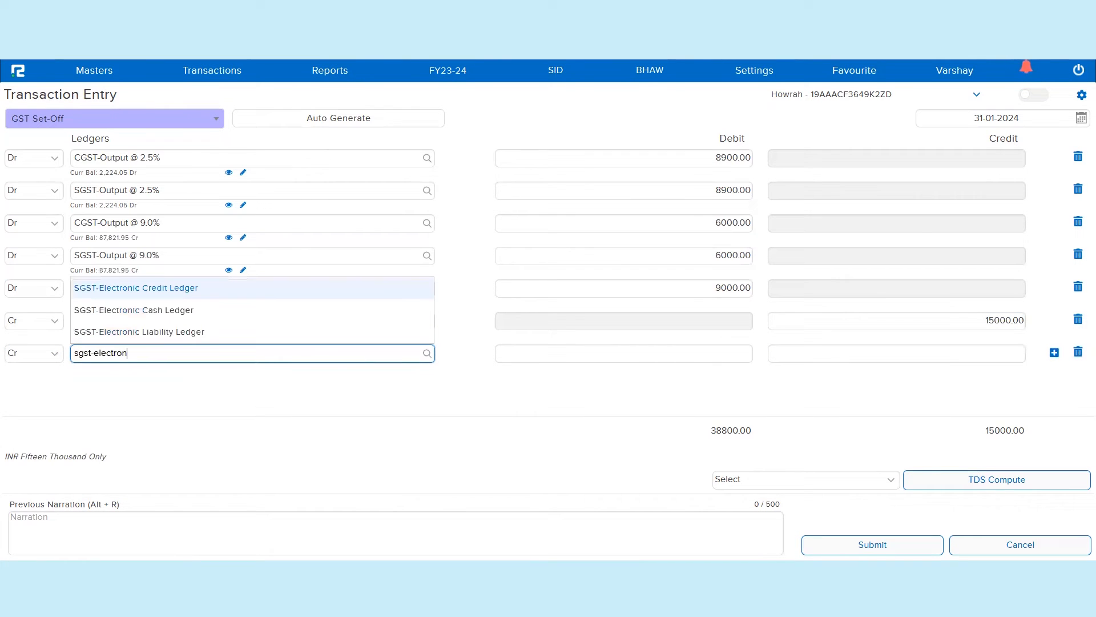
left_click(183, 337)
type("15000")
key("Return")
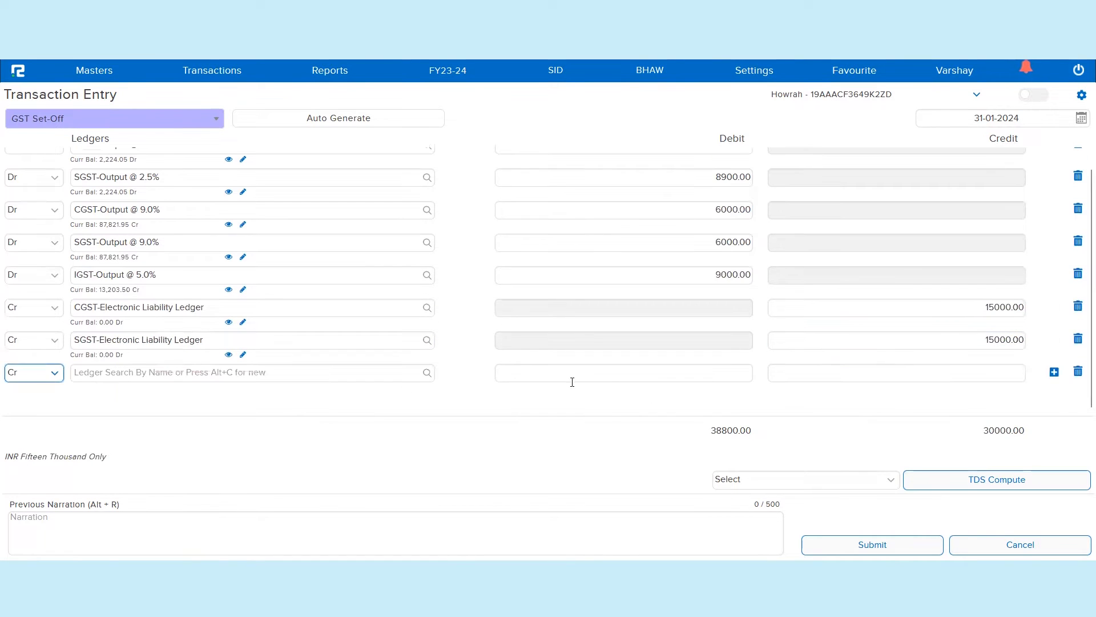
Add IGST-Electronic Liability Ledger on the eighth voucher line as a Cr entry for the balancing 8800
left_click(240, 374)
type("igst")
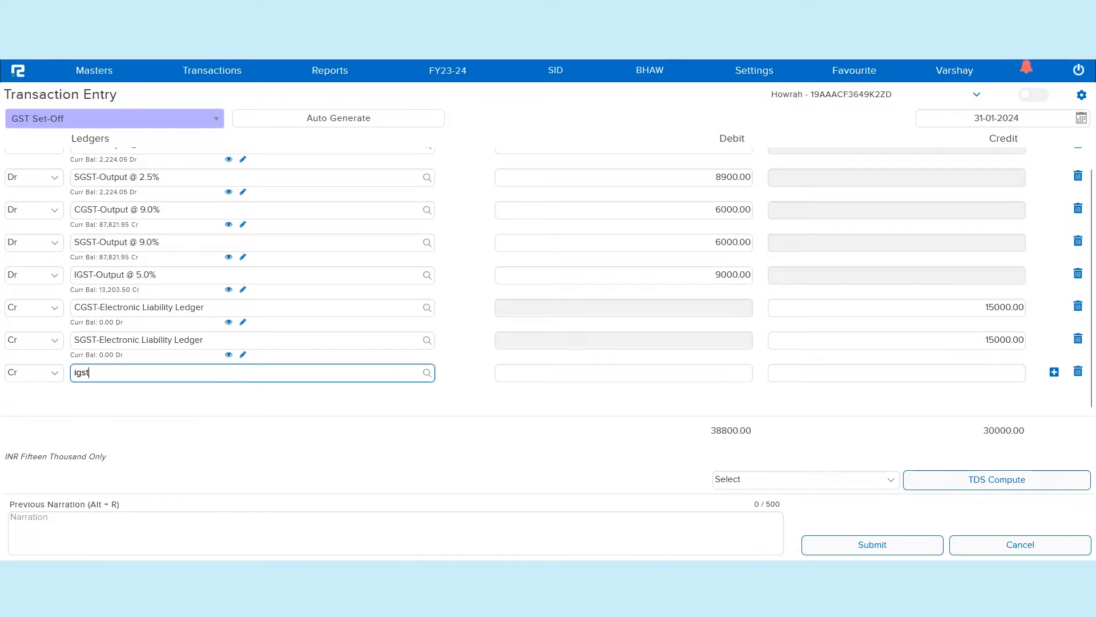
type("-ele")
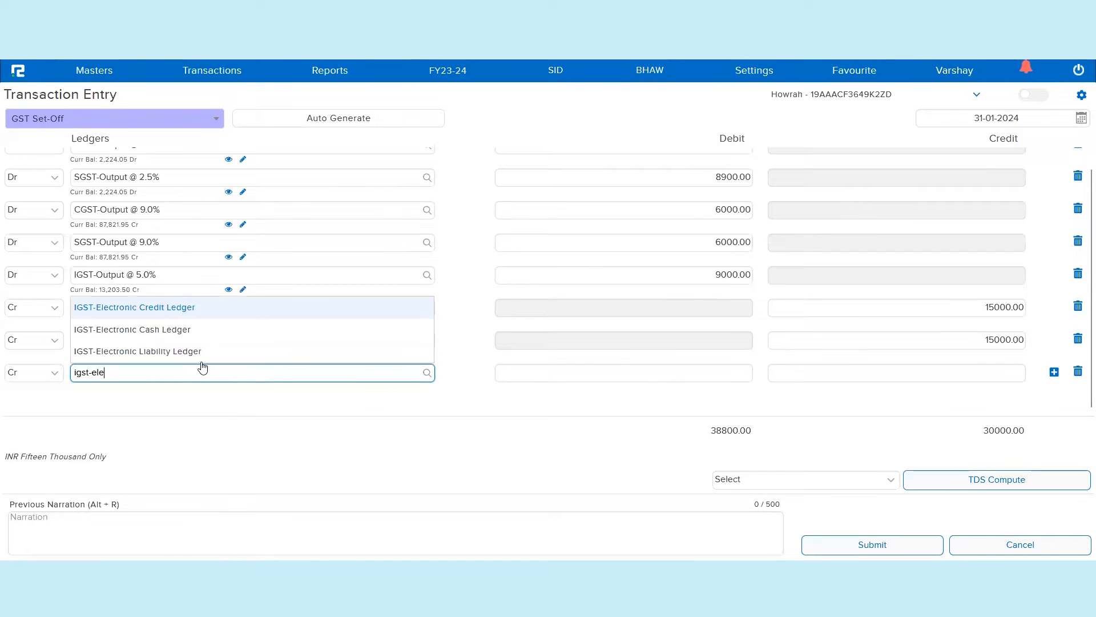
left_click(204, 362)
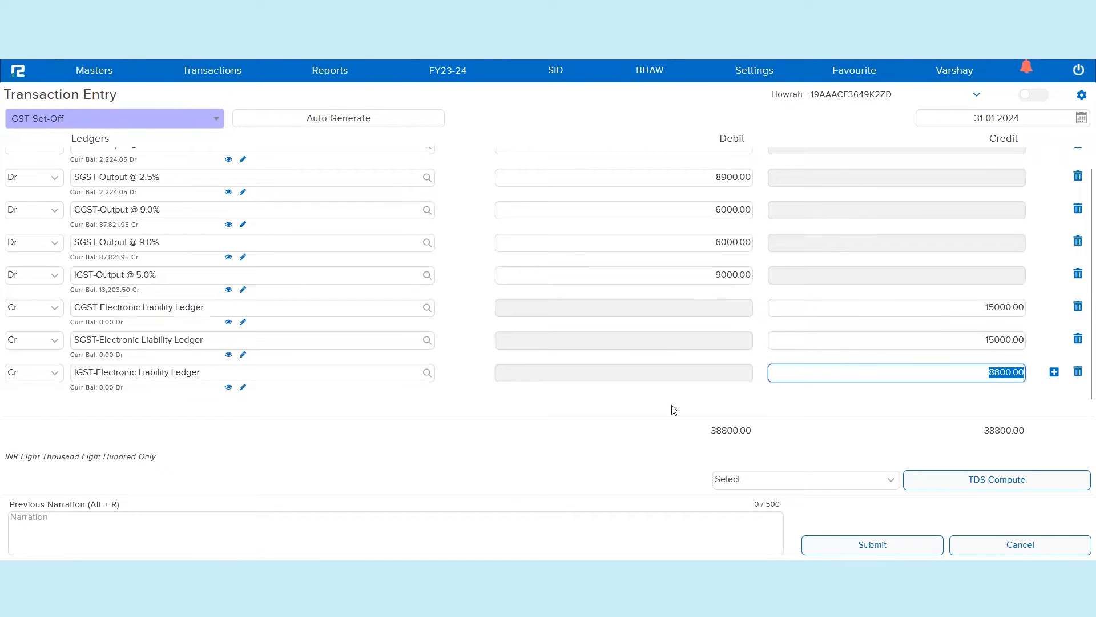
Submit the GST Set-Off voucher dated 31-01-2024 and acknowledge the save message
left_click(987, 118)
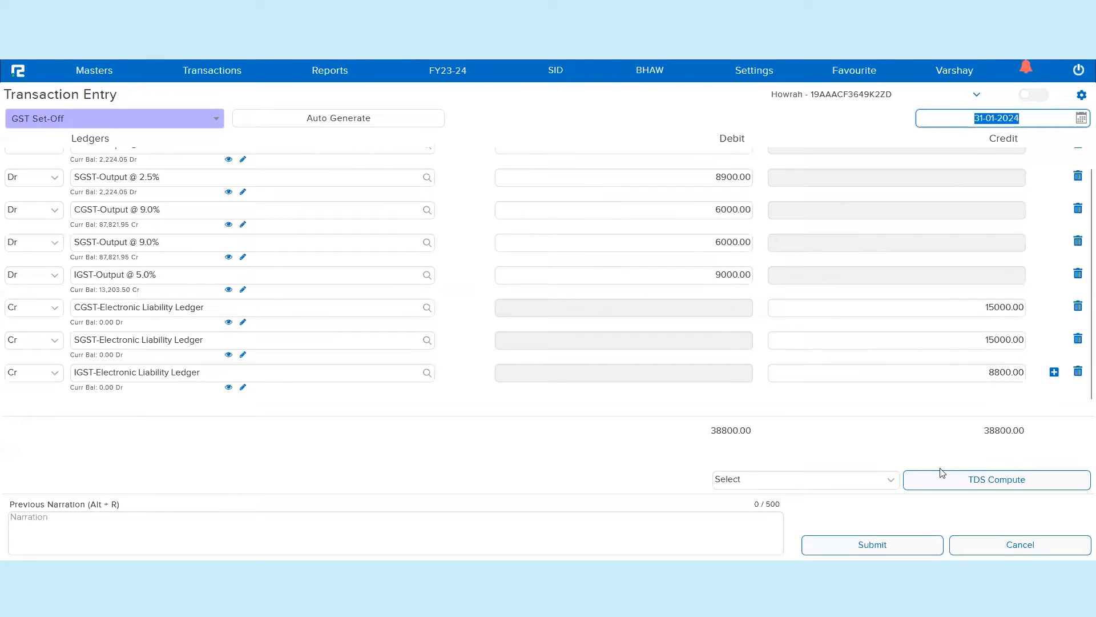
left_click(872, 546)
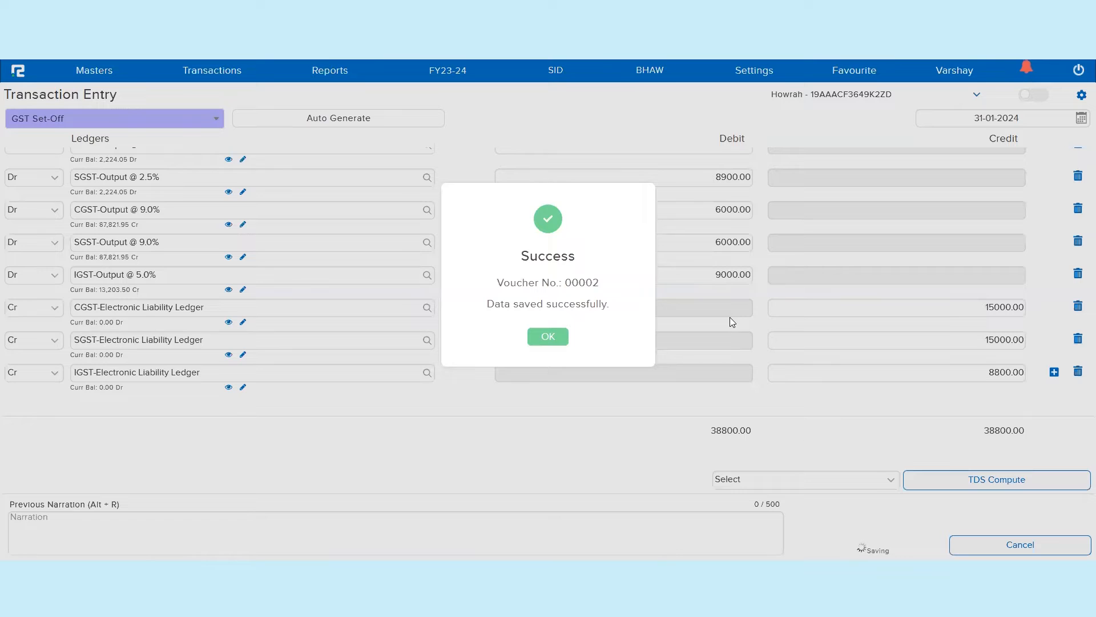
left_click(548, 336)
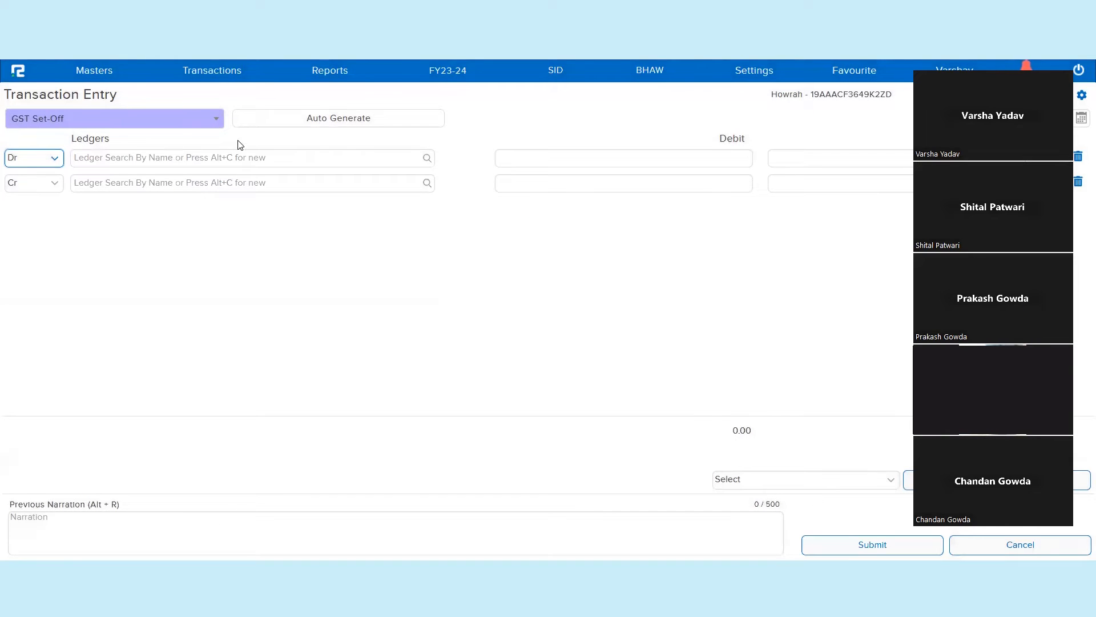
Open the Day Book report separately from the voucher entry and search it by Date of Creation for 16-02-2024
left_click(334, 71)
left_click(350, 95)
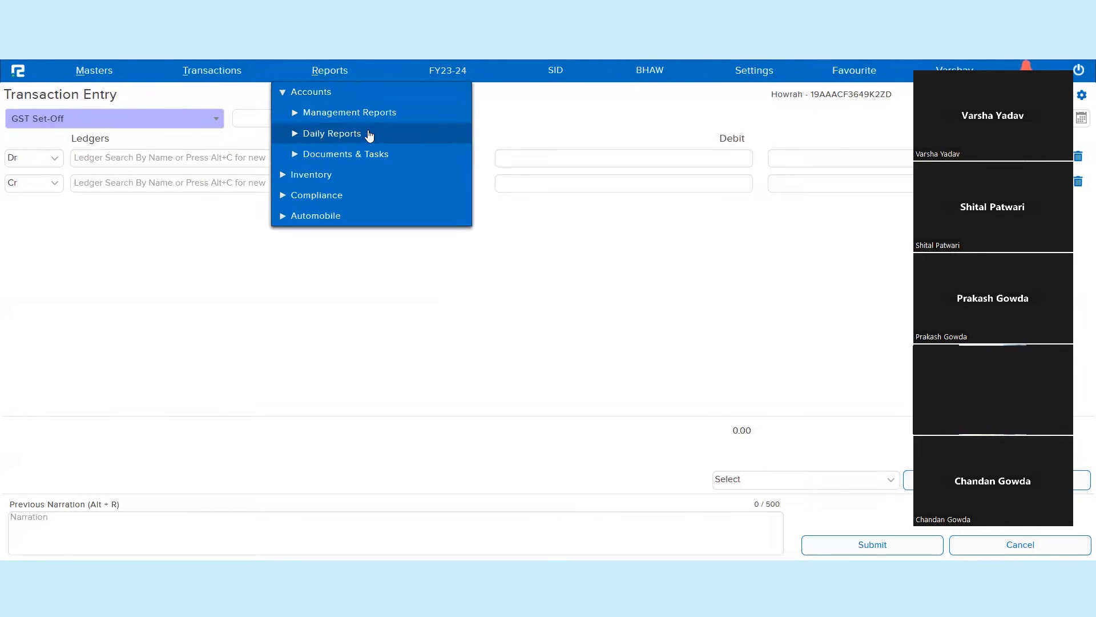
left_click(342, 135)
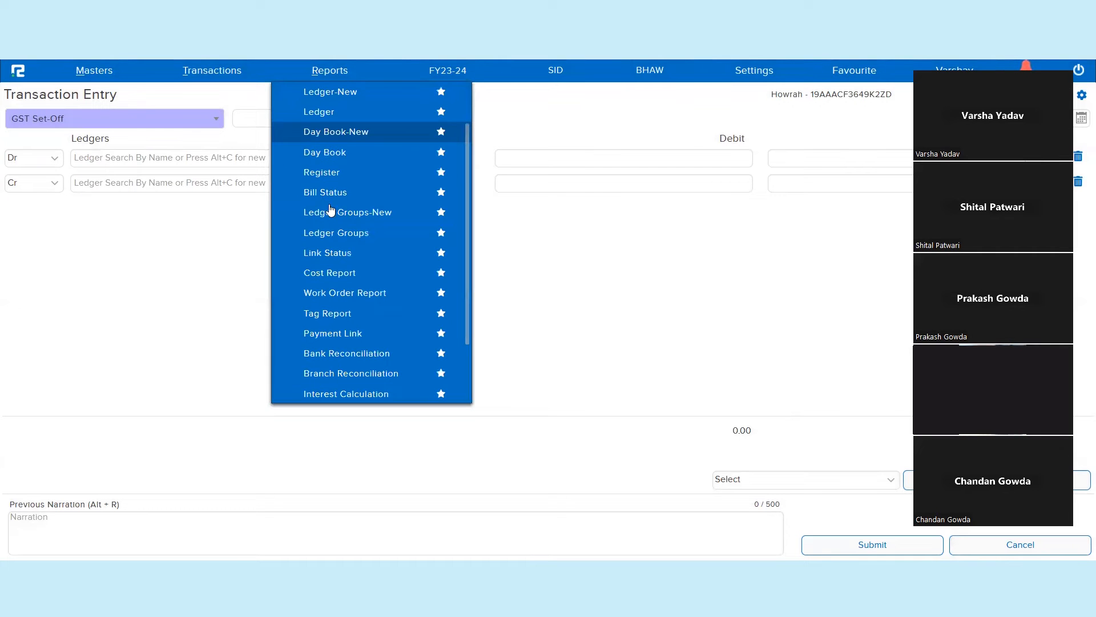
right_click(324, 217)
left_click(374, 229)
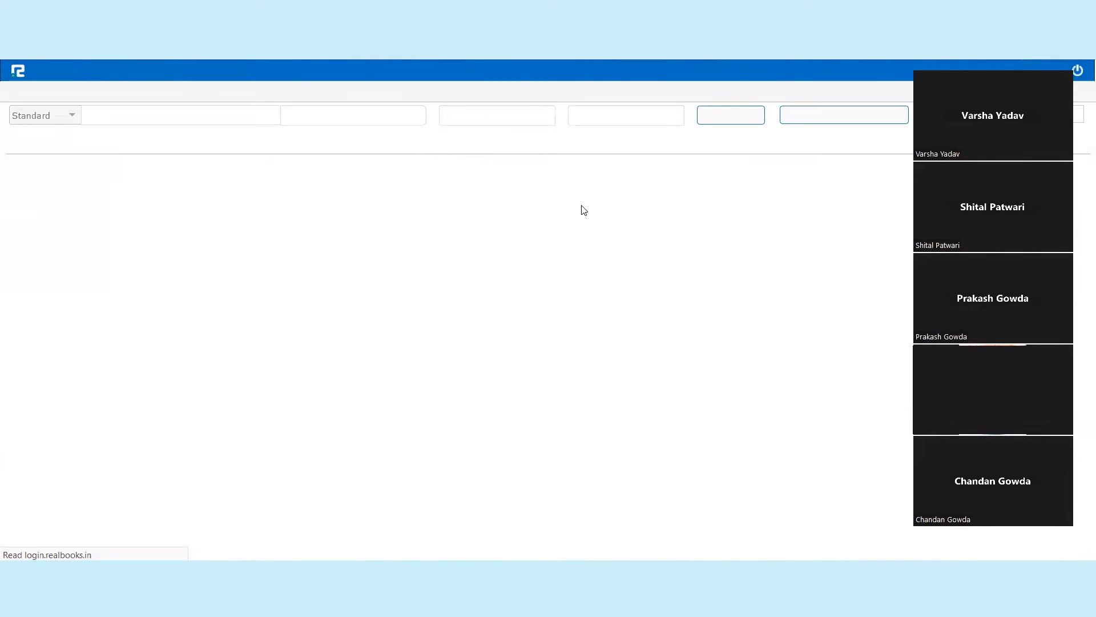
left_click(346, 115)
left_click(345, 155)
left_click(726, 125)
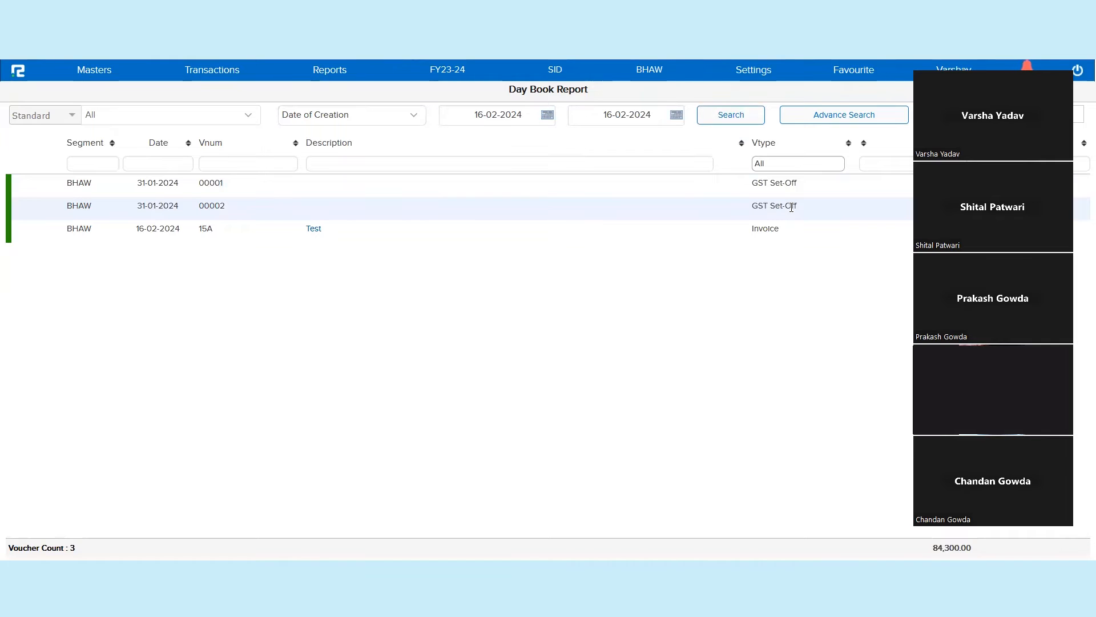
Open each of the two GST Set-Off vouchers from the Day Book to review their ledger lines, closing each without changes
double_click(818, 191)
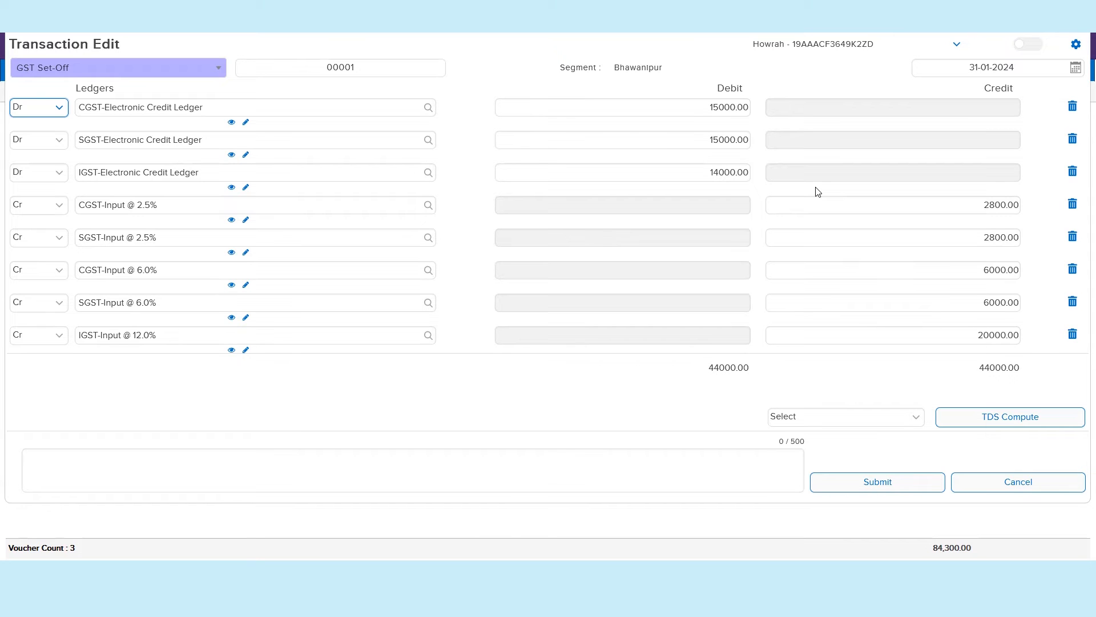
key("Escape")
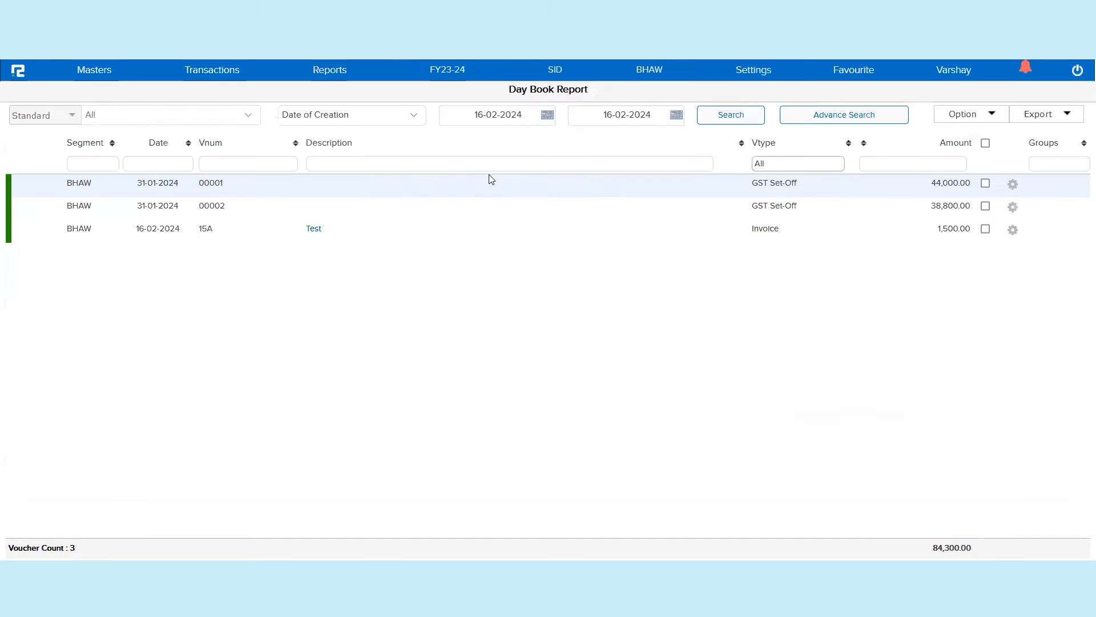
double_click(750, 210)
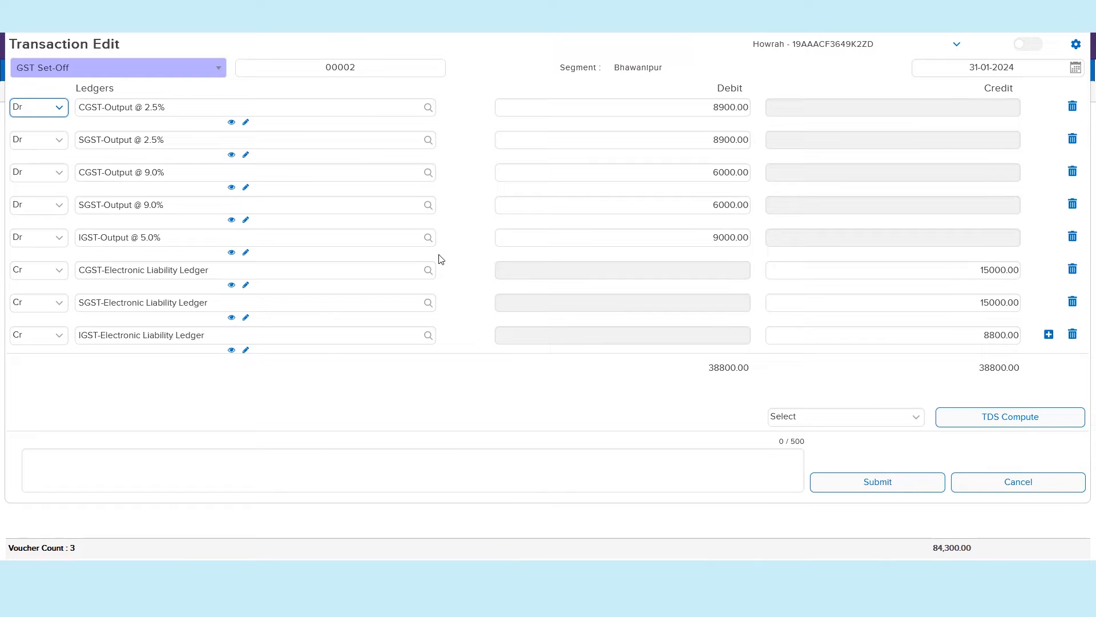
key("Escape")
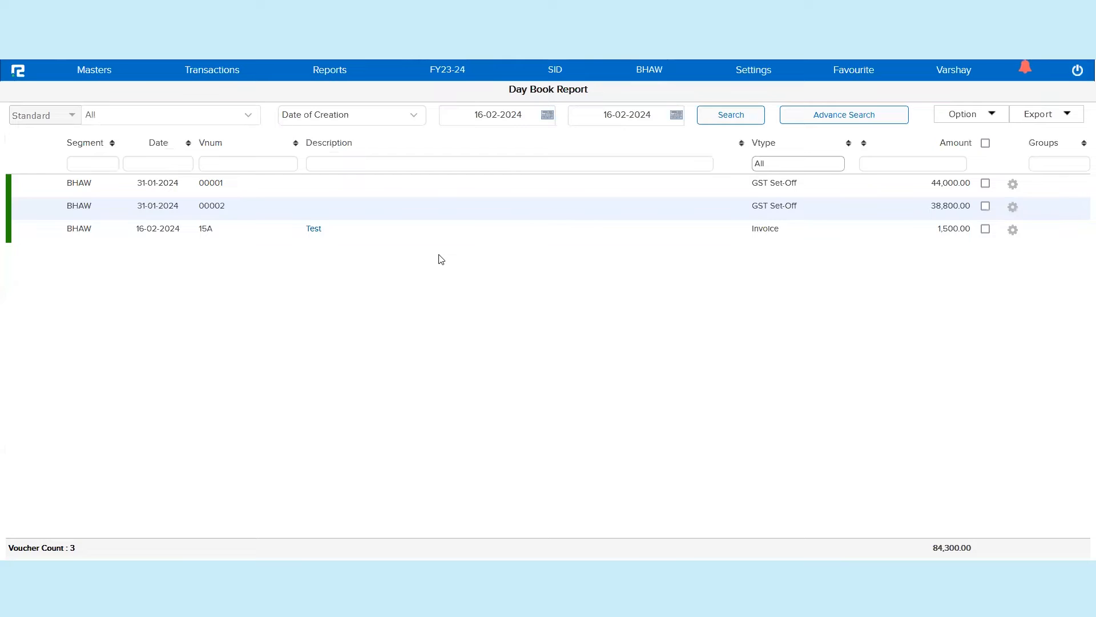
key("Up")
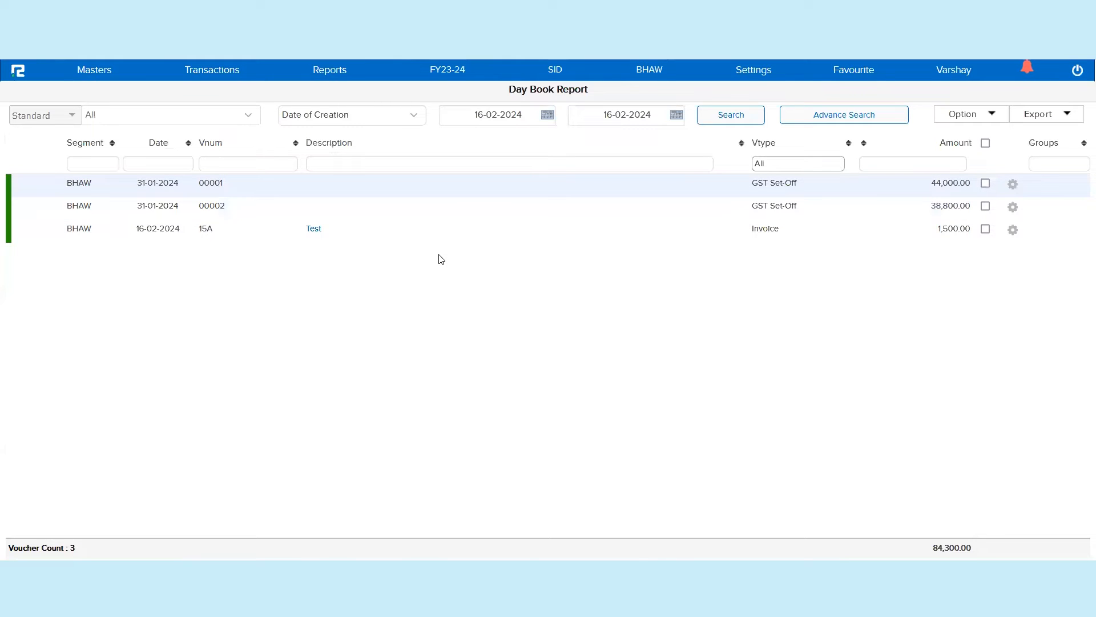
Reopen GST Set-Off voucher 00001 from the Day Book to check its ledger lines, and close it without changes
key("Return")
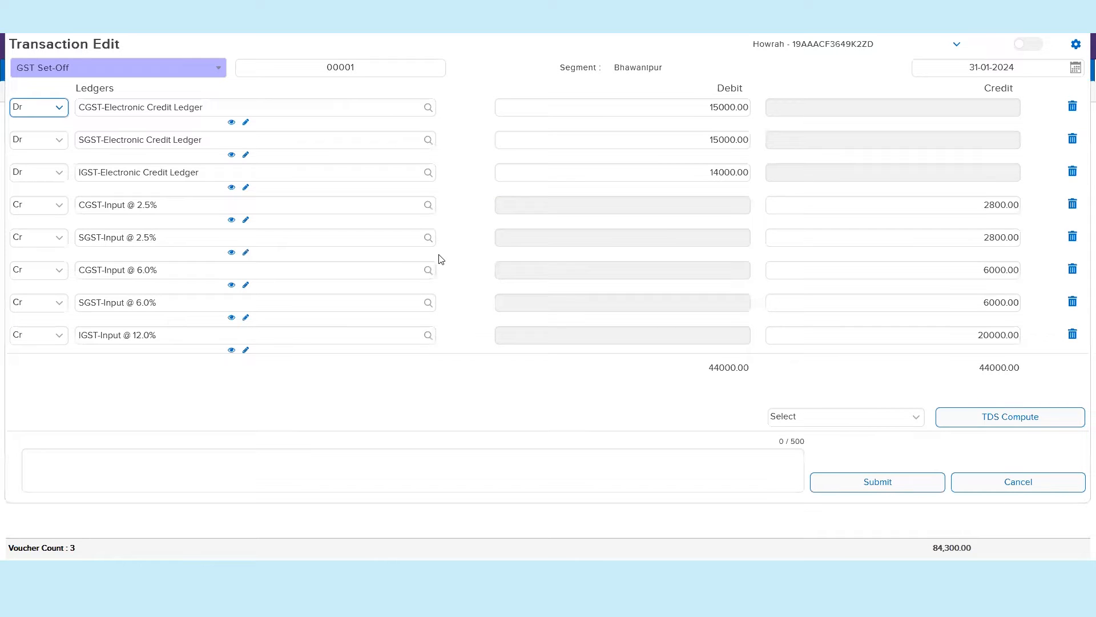
key("Escape")
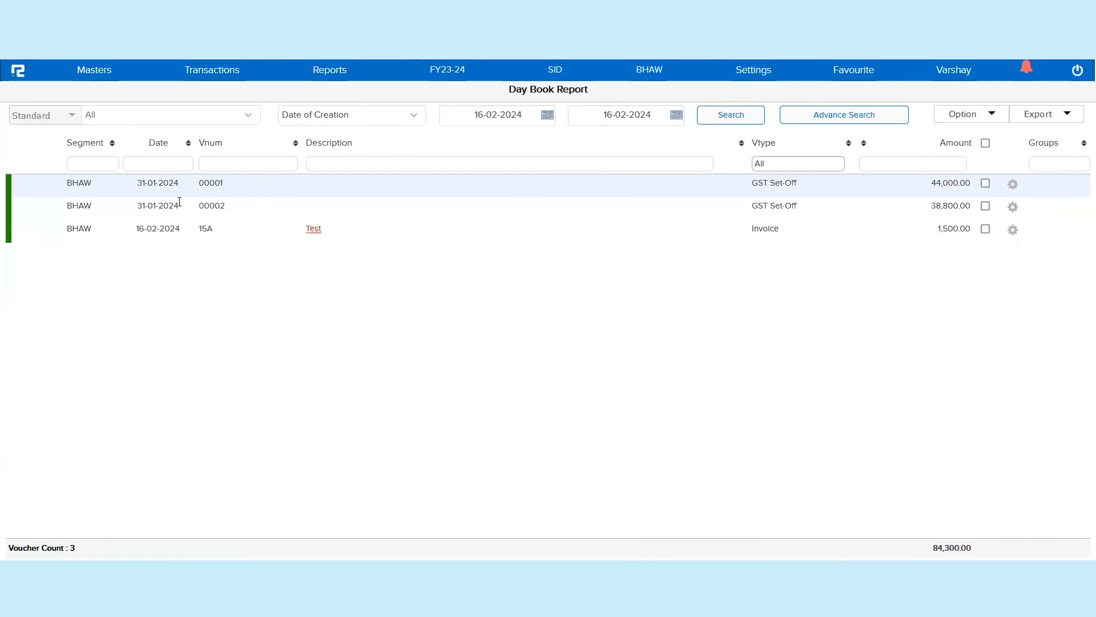
left_click(18, 73)
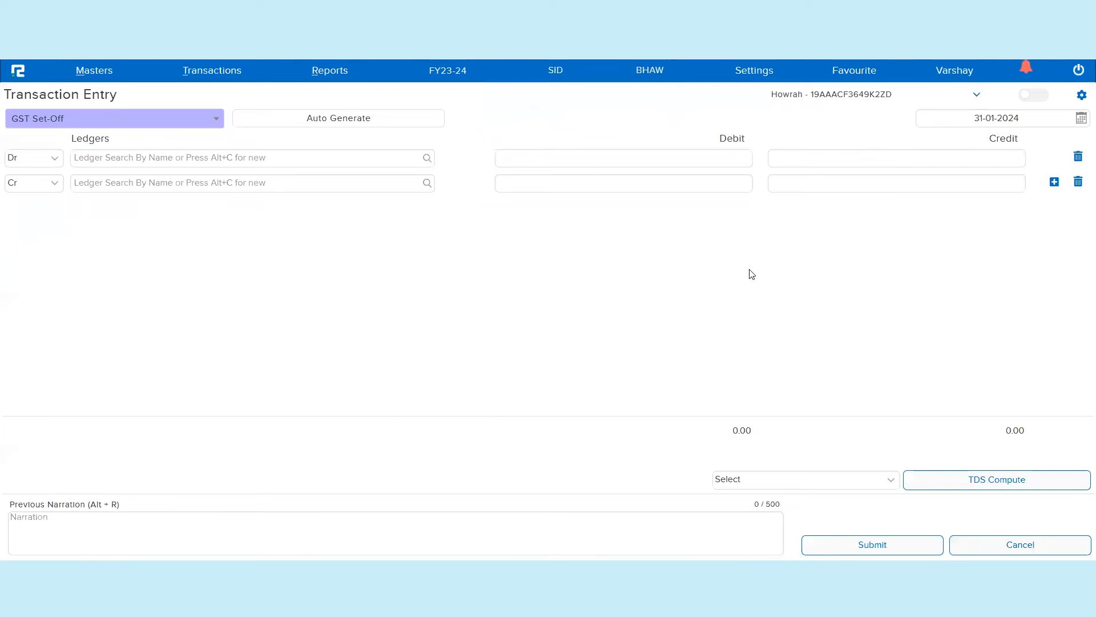
left_click(988, 120)
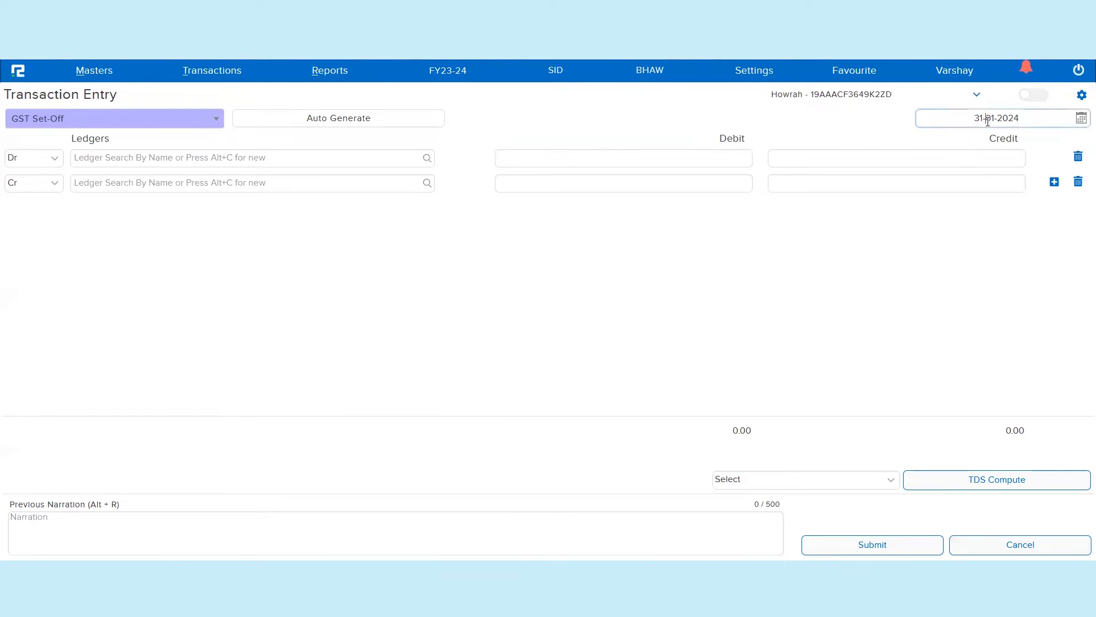
key("ctrl+Tab")
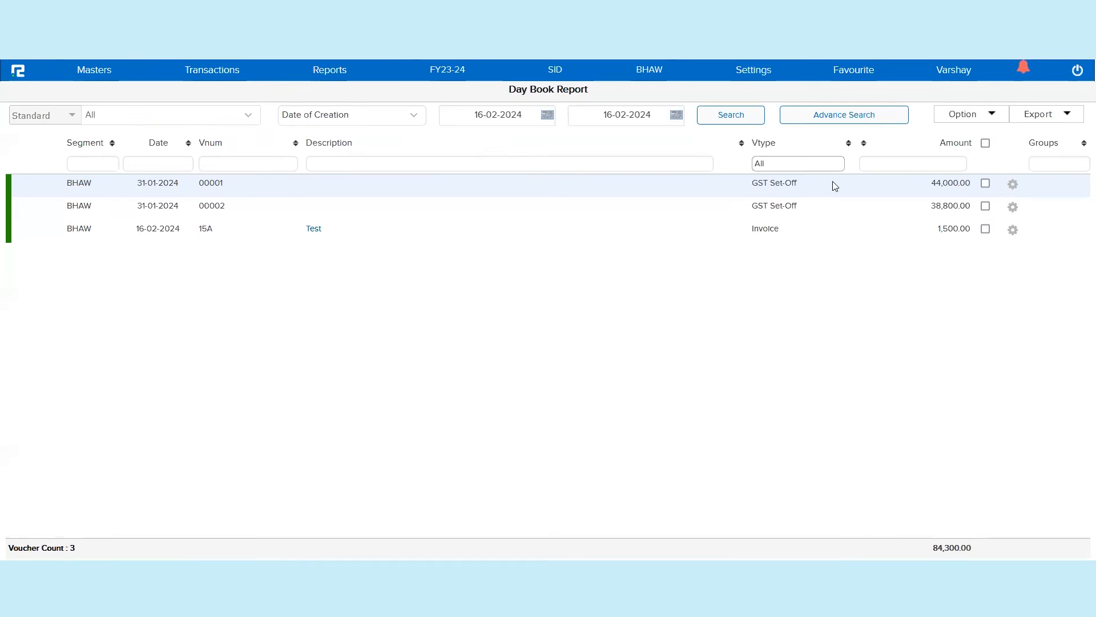
Expand both GST Set-Off vouchers in the Day Book and examine their electronic credit, output and electronic liability ledger lines
key("Right")
key("Down")
key("Right")
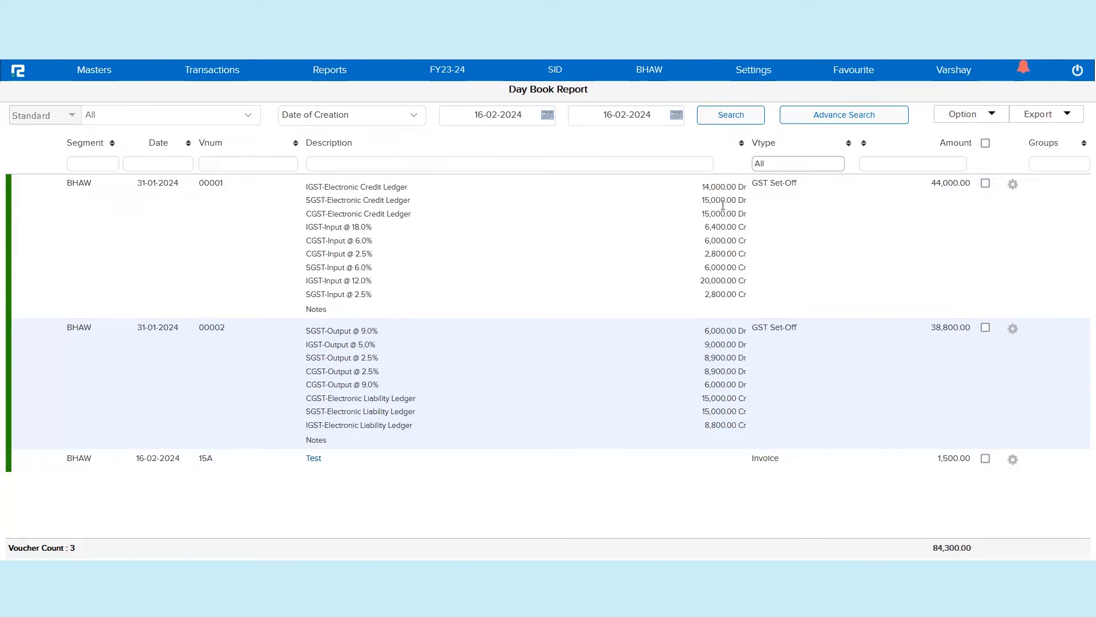
triple_click(323, 189)
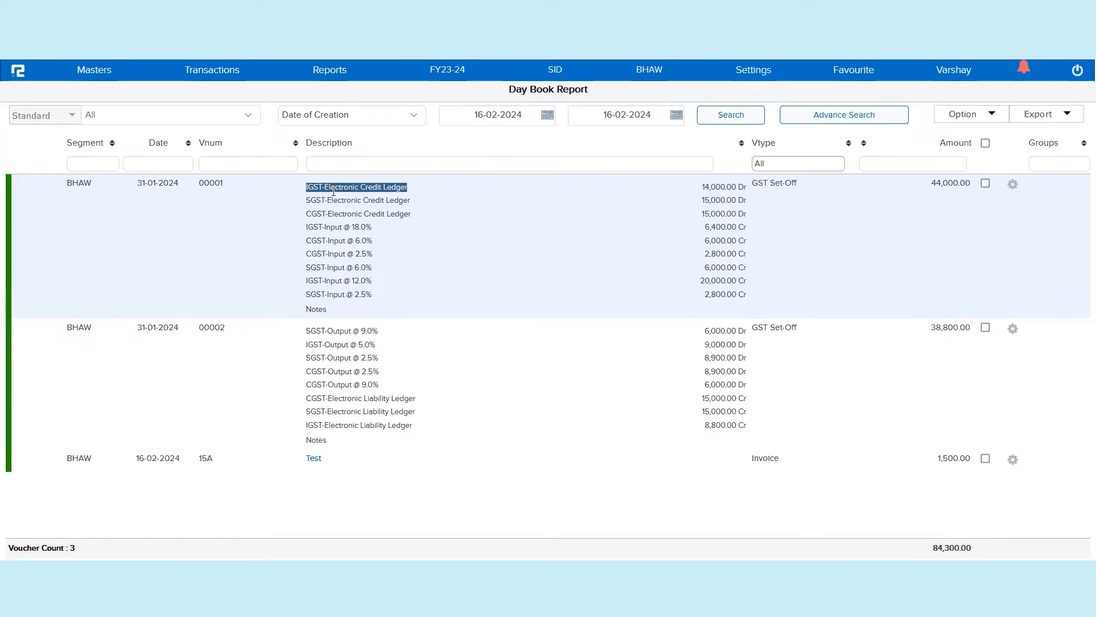
triple_click(341, 358)
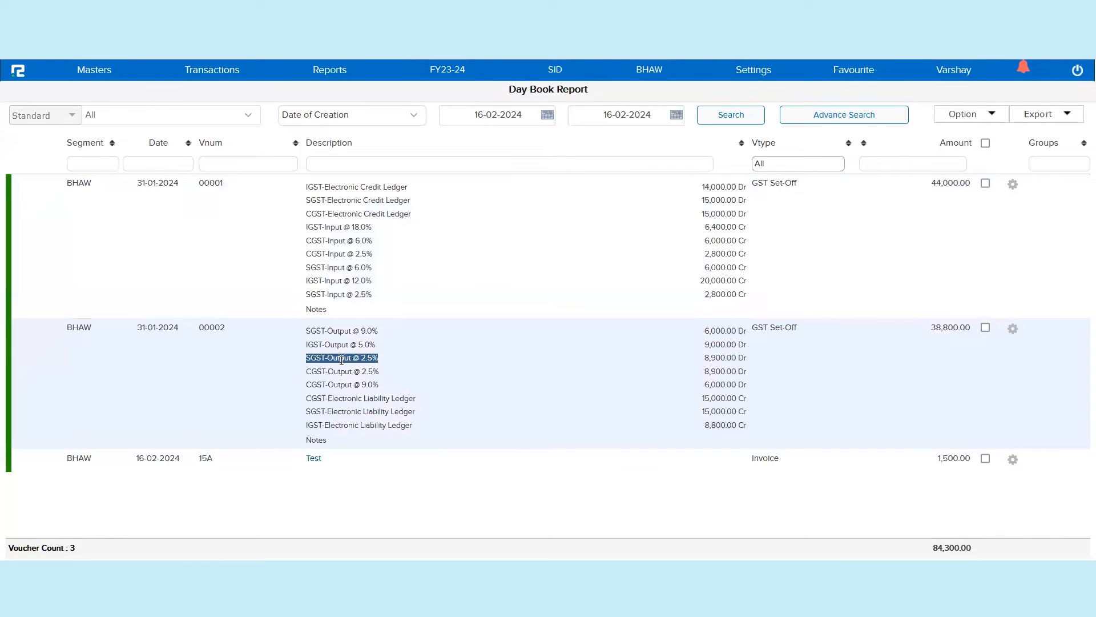
triple_click(359, 399)
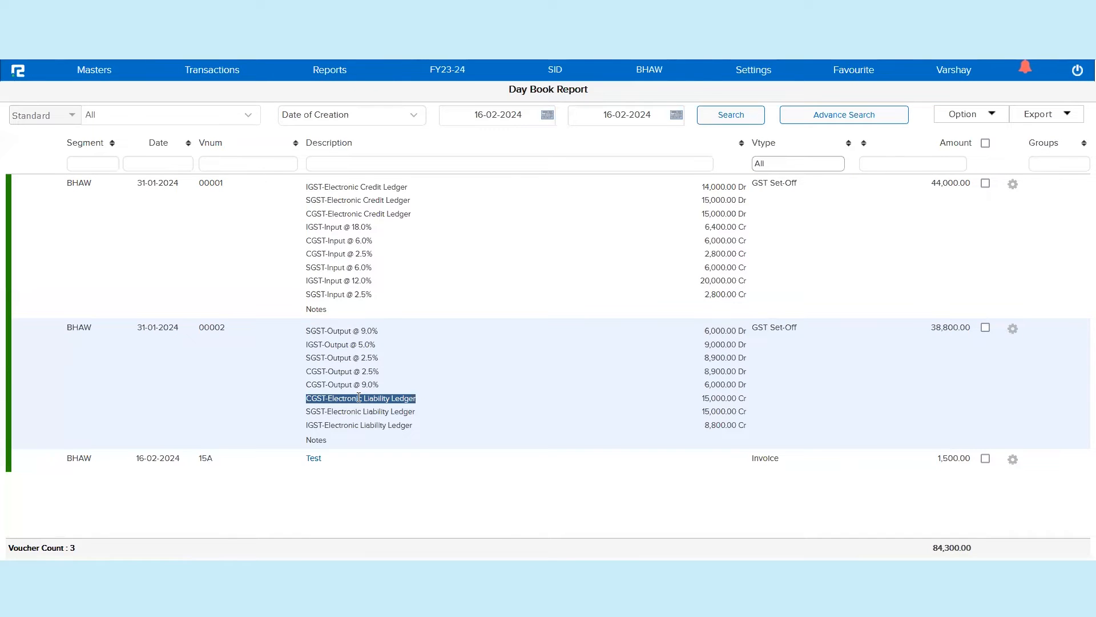
key("ctrl+Tab")
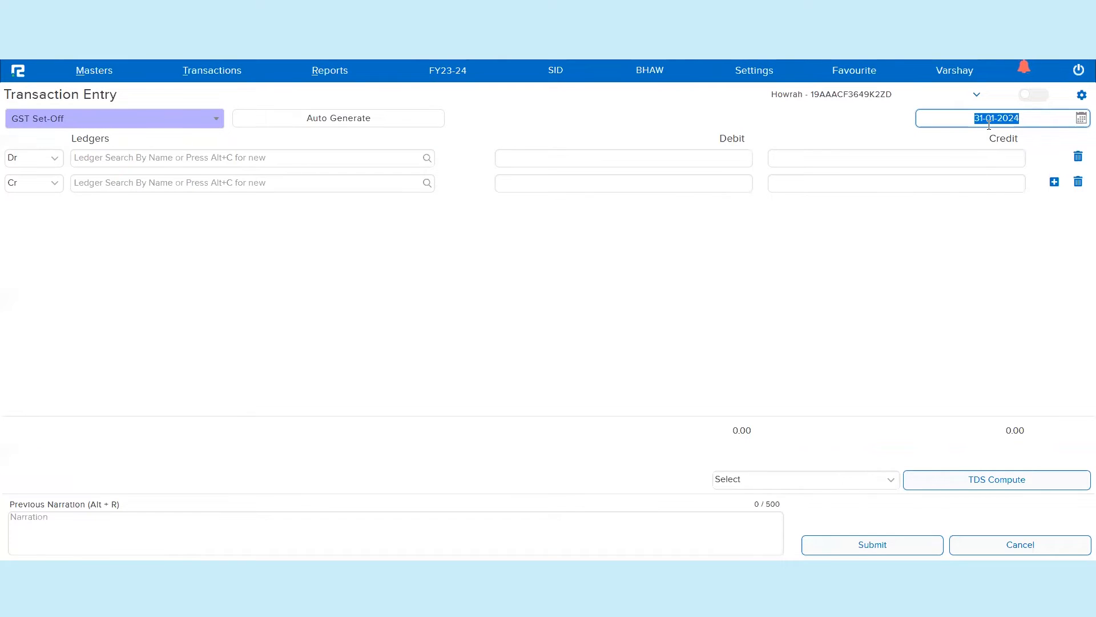
key("ctrl+Tab")
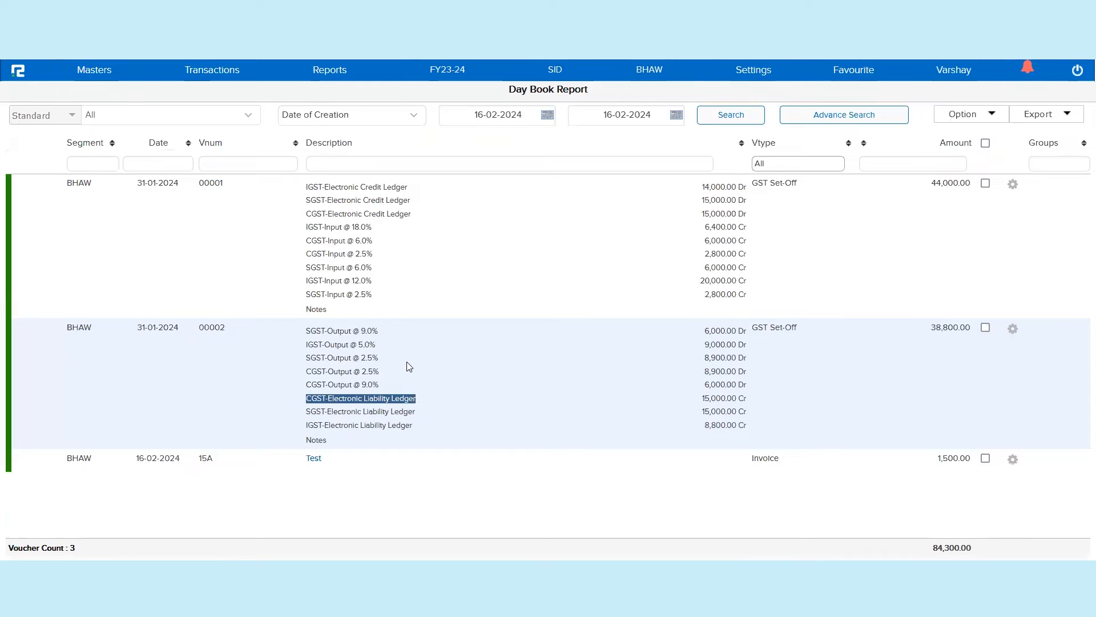
Copy CGST-Electronic Liability Ledger from the Day Book into the new GST Set-Off voucher's first line as a Dr entry of 15000
triple_click(366, 397)
left_click(197, 57)
left_click(266, 156)
type("CGST-Electronic Liability Ledger")
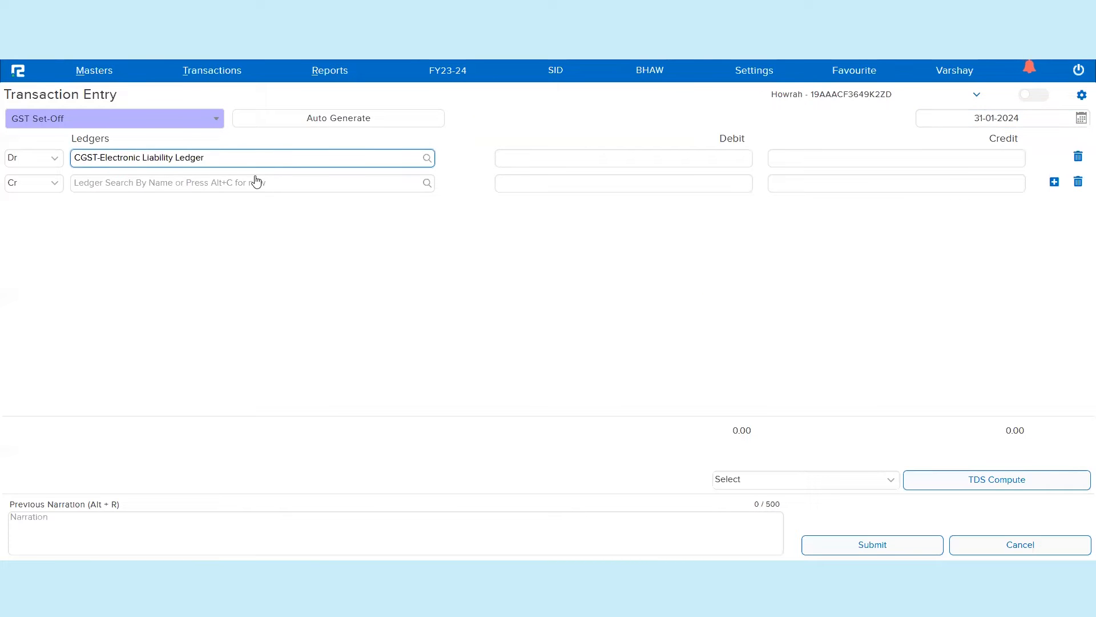
left_click(245, 178)
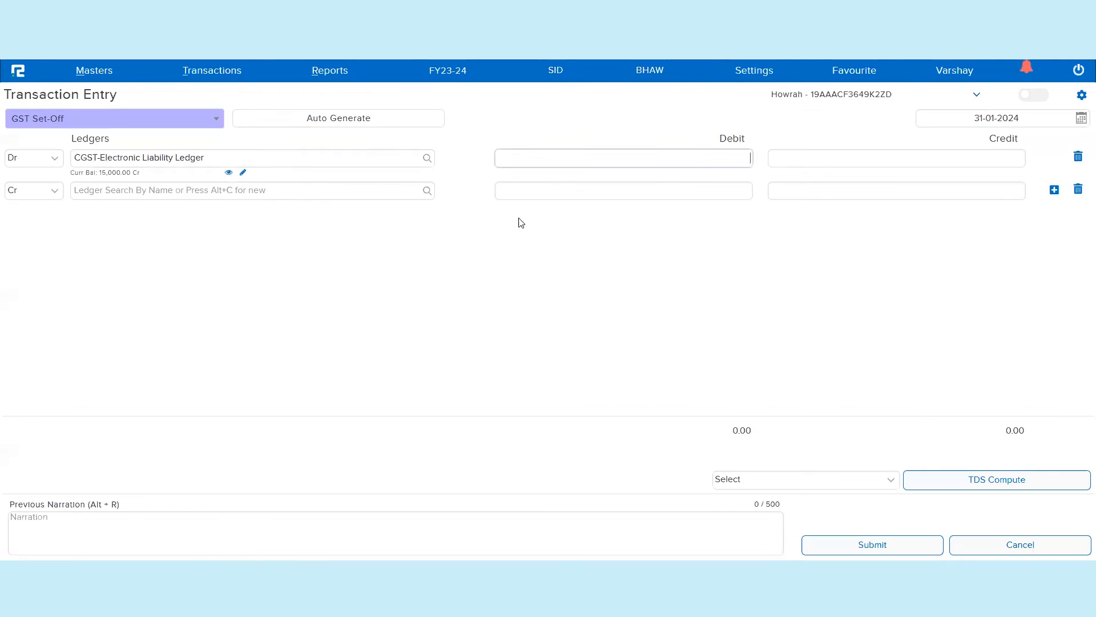
type("15000")
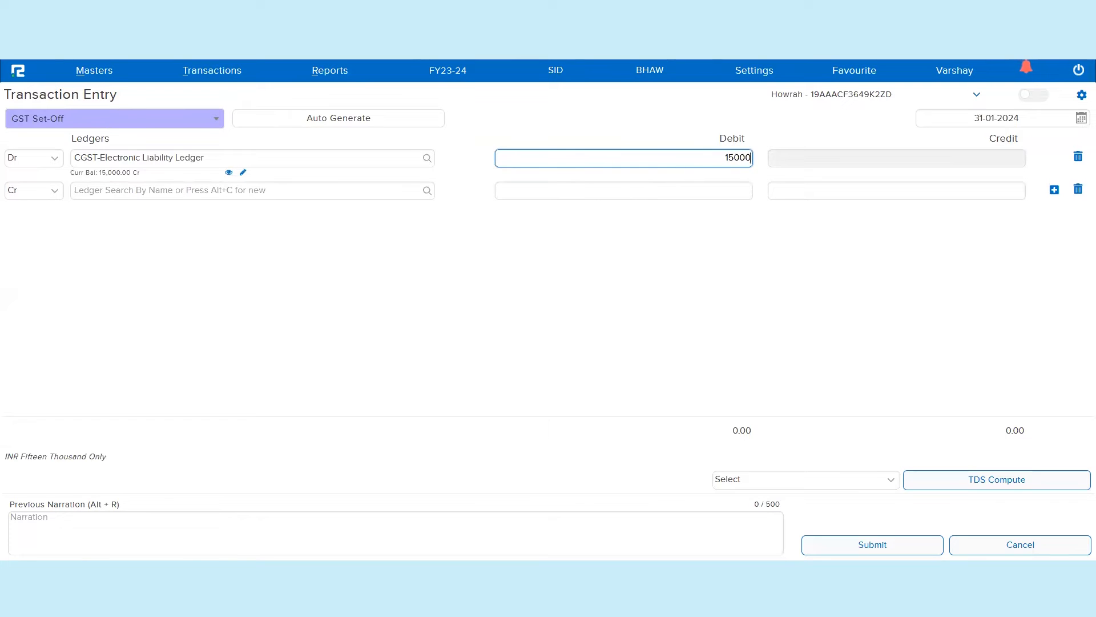
key("Tab")
Copy SGST-Electronic Liability Ledger from the Day Book into the second voucher line as a Dr entry of 15000
left_click(43, 193)
left_click(37, 213)
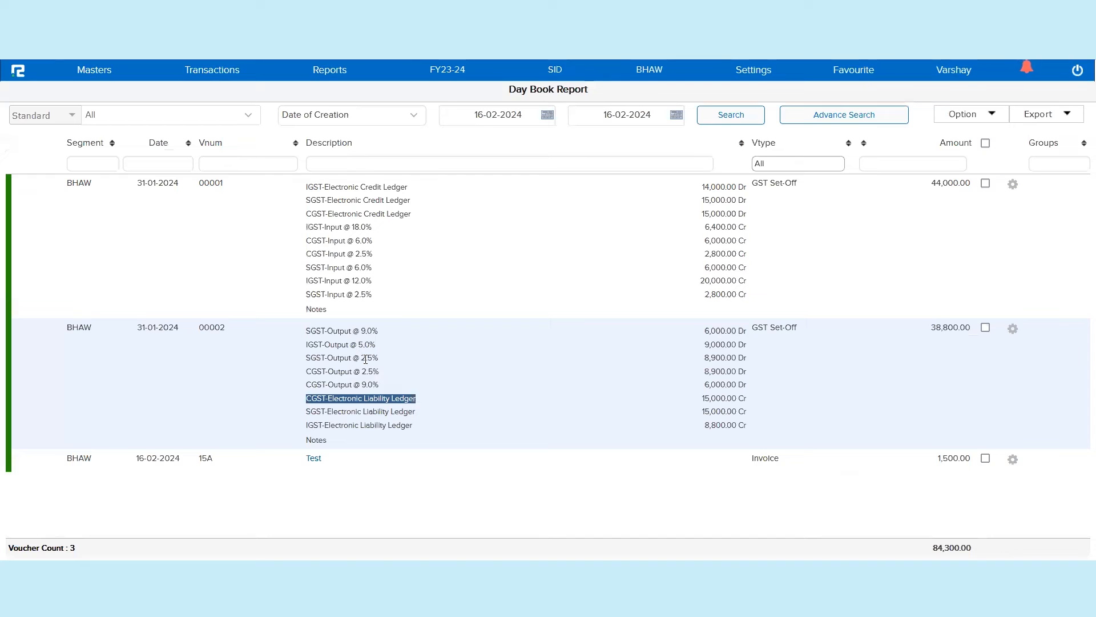
triple_click(332, 410)
key("ctrl+c")
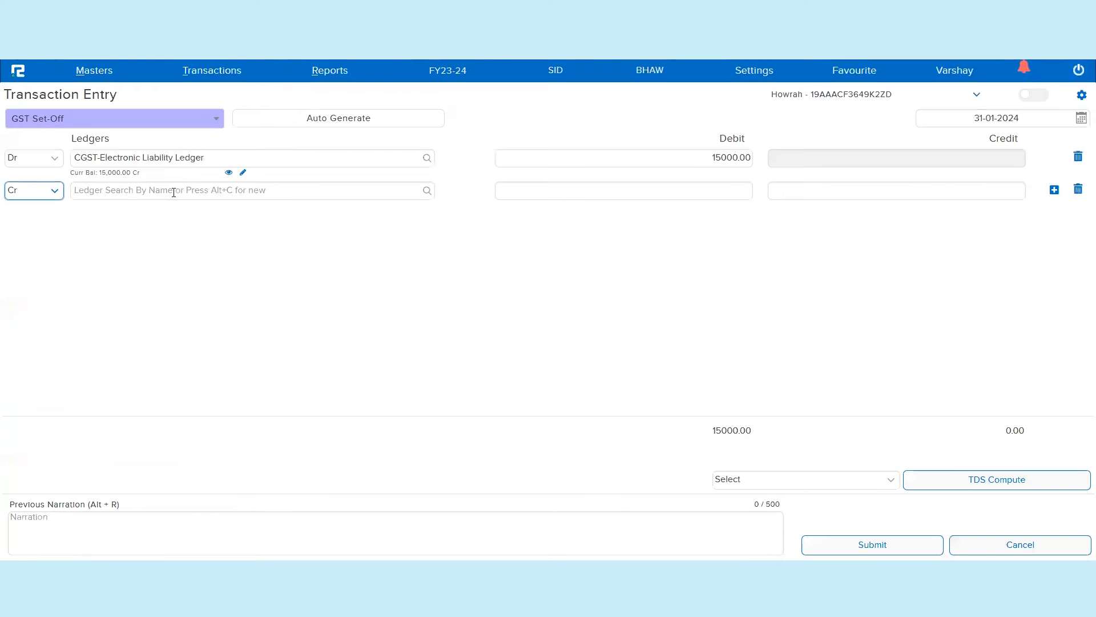
left_click(14, 190)
left_click(36, 211)
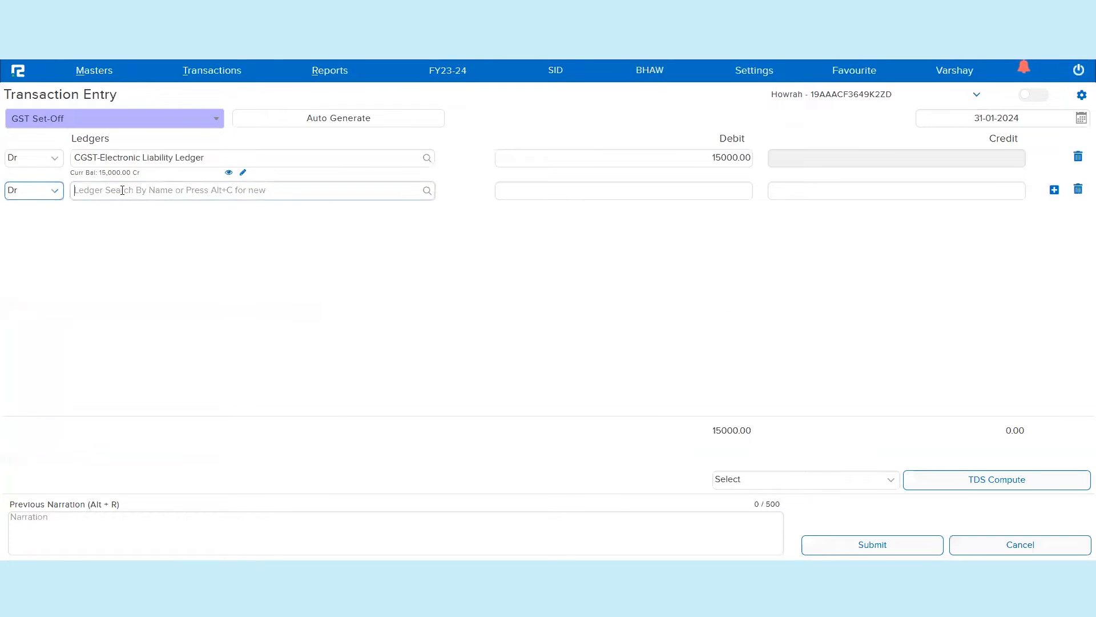
key("ctrl+v")
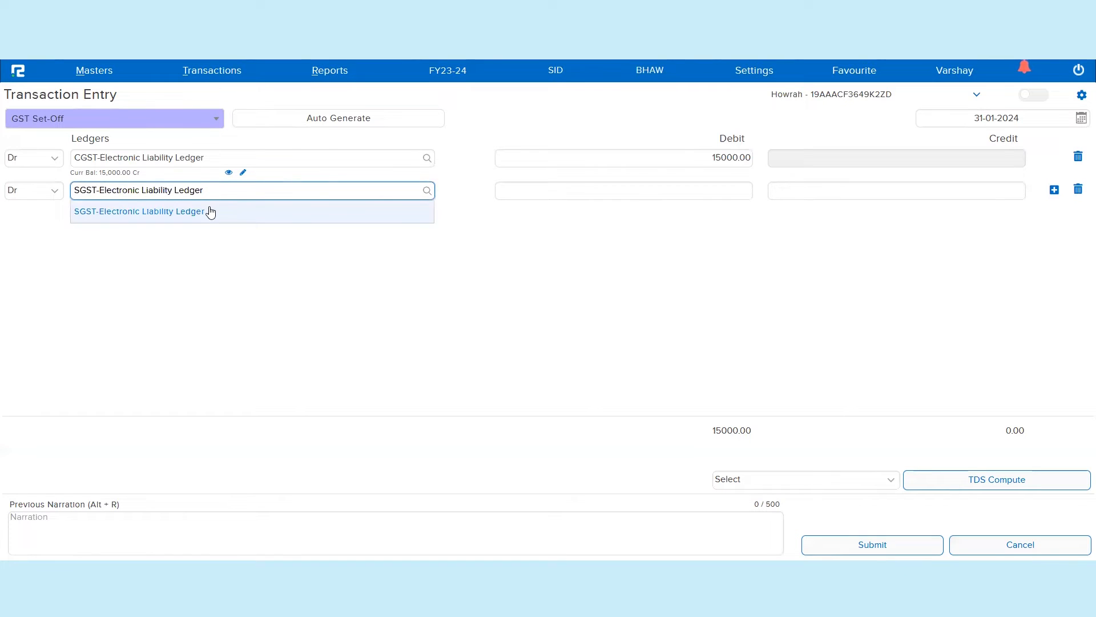
left_click(210, 212)
type("15000")
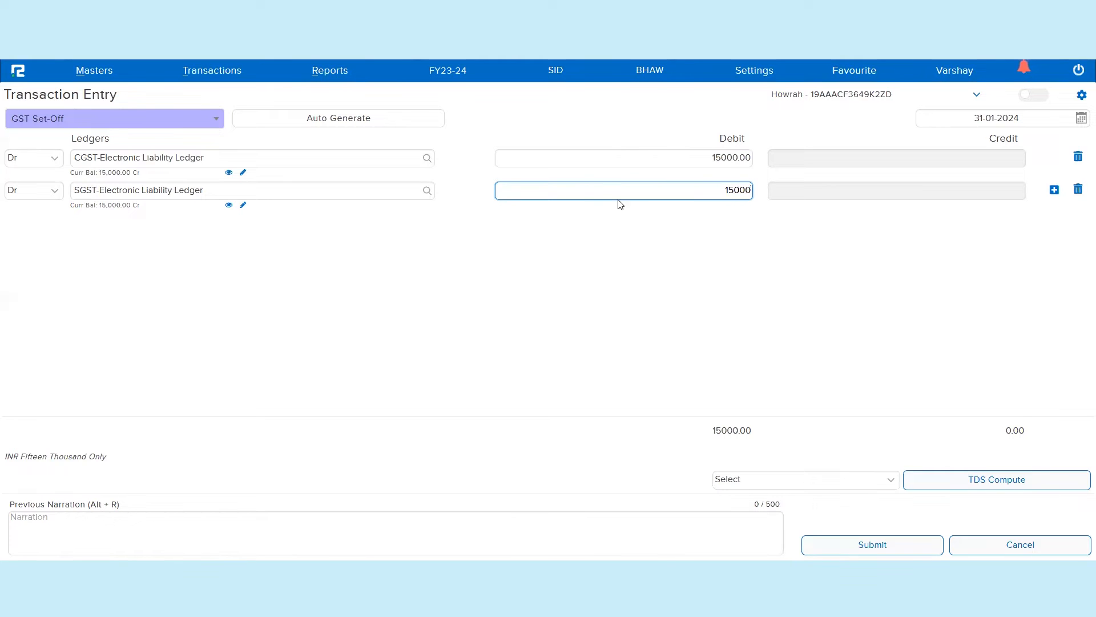
key("Return")
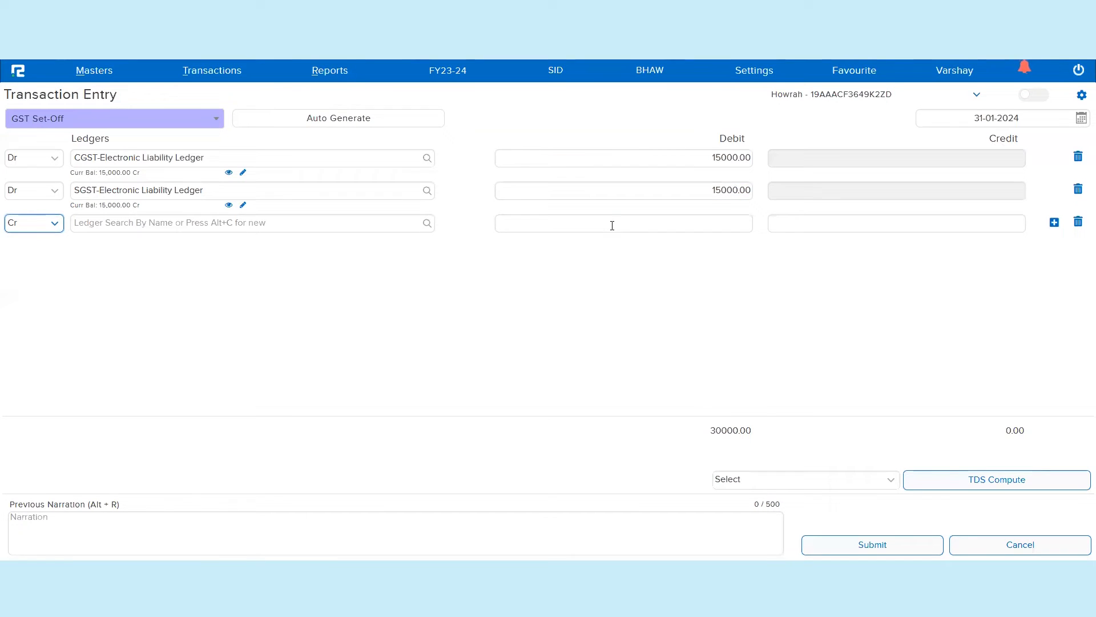
Copy IGST-Electronic Liability Ledger from the Day Book into the third voucher line as a Dr entry of 9000
left_click(47, 225)
left_click(57, 244)
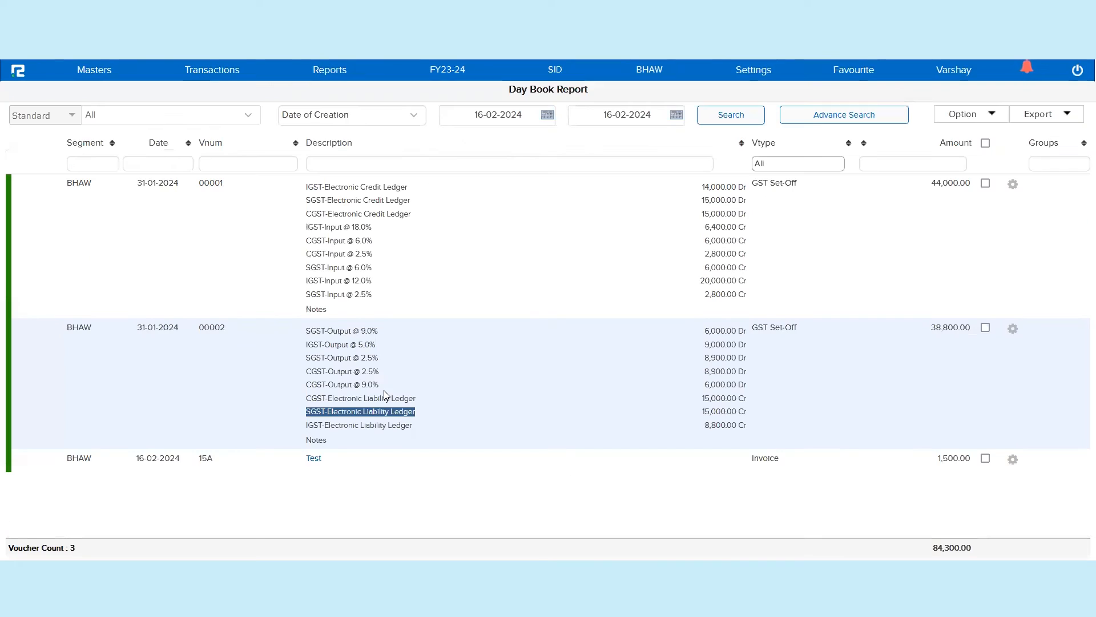
double_click(385, 425)
triple_click(384, 425)
key("ctrl+c")
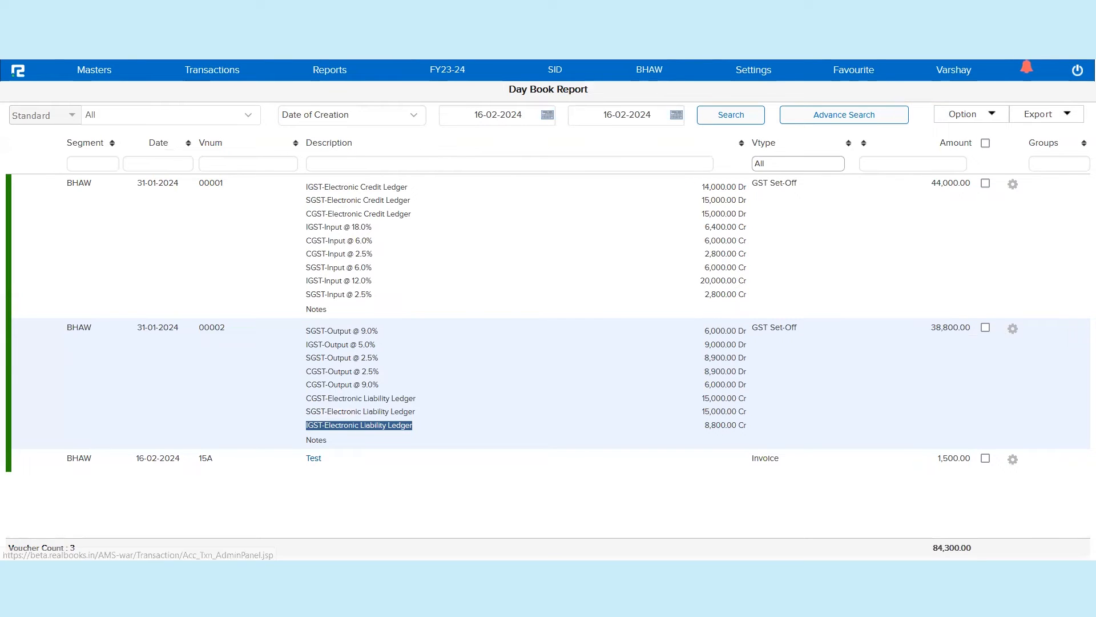
left_click(291, 11)
left_click(242, 227)
left_click(40, 224)
left_click(28, 242)
left_click(214, 219)
key("ctrl+v")
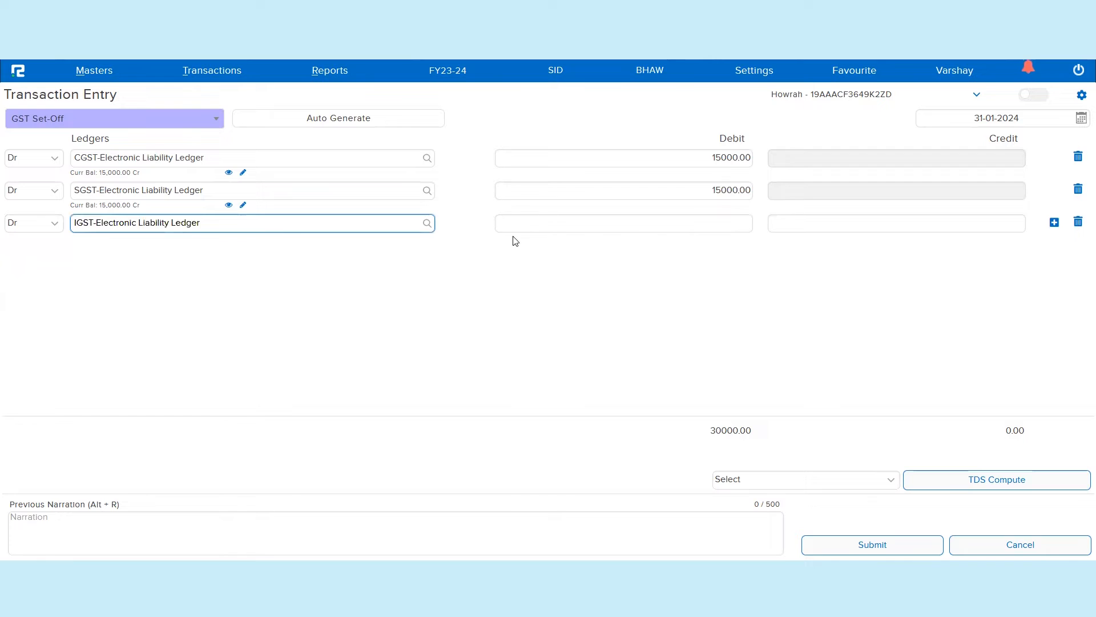
left_click(267, 243)
type("9000")
key("Return")
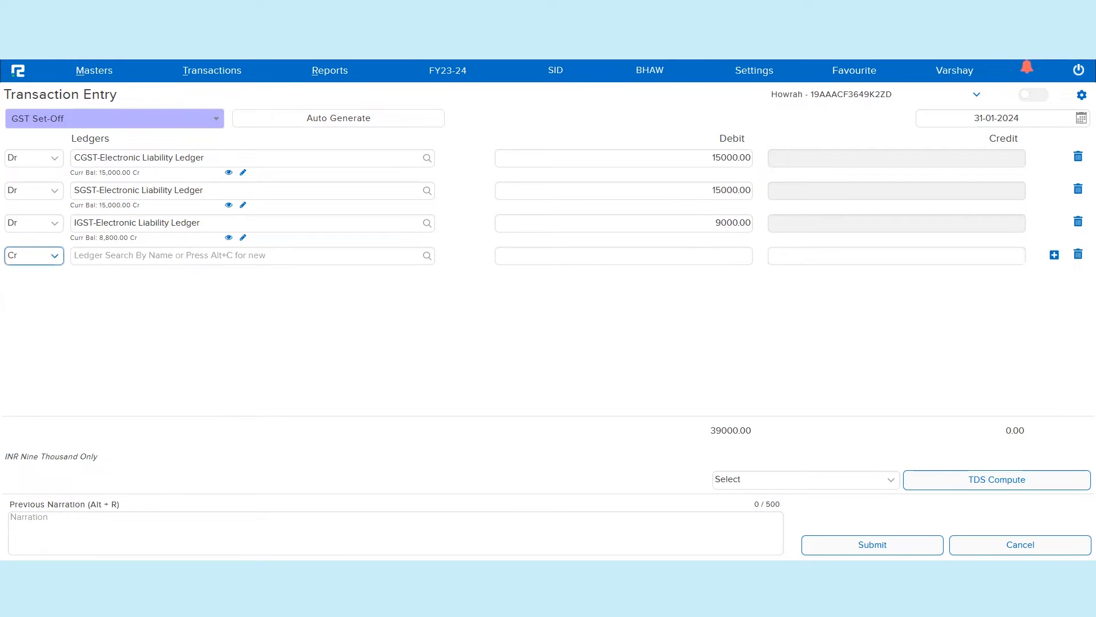
Add CGST-Electronic Credit Ledger on the fourth voucher line as a Cr entry of 10000
left_click(142, 254)
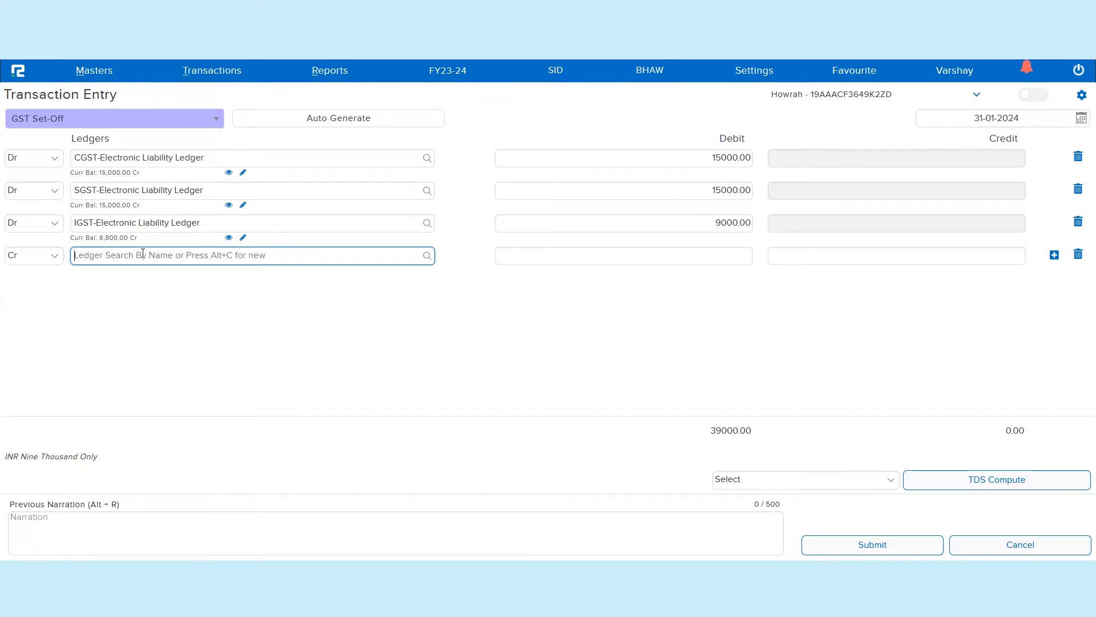
type("cgst")
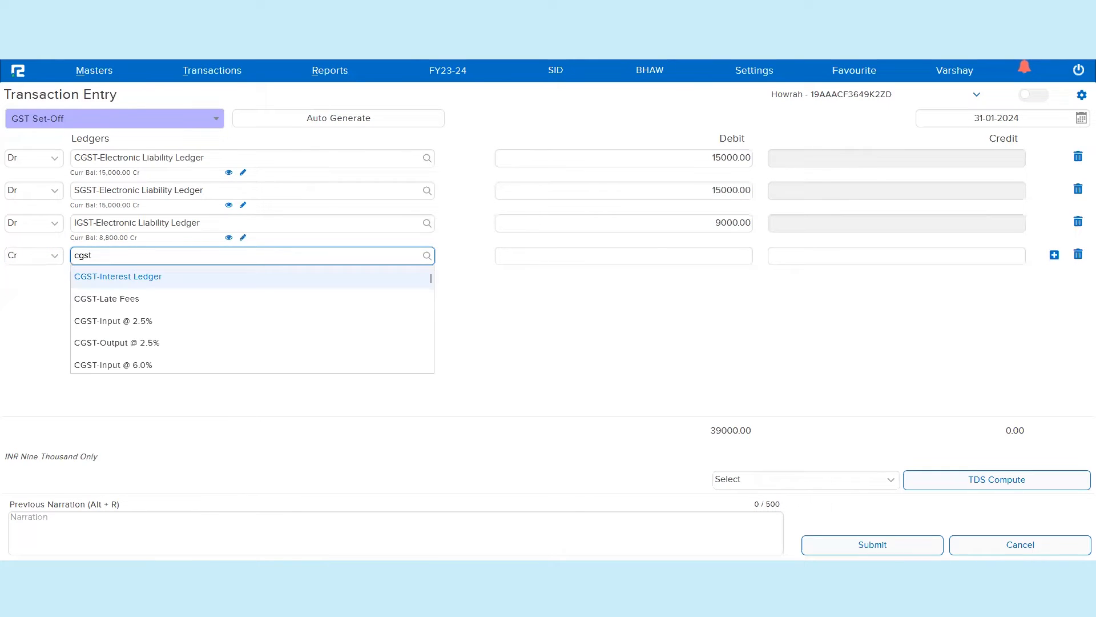
type("-elect")
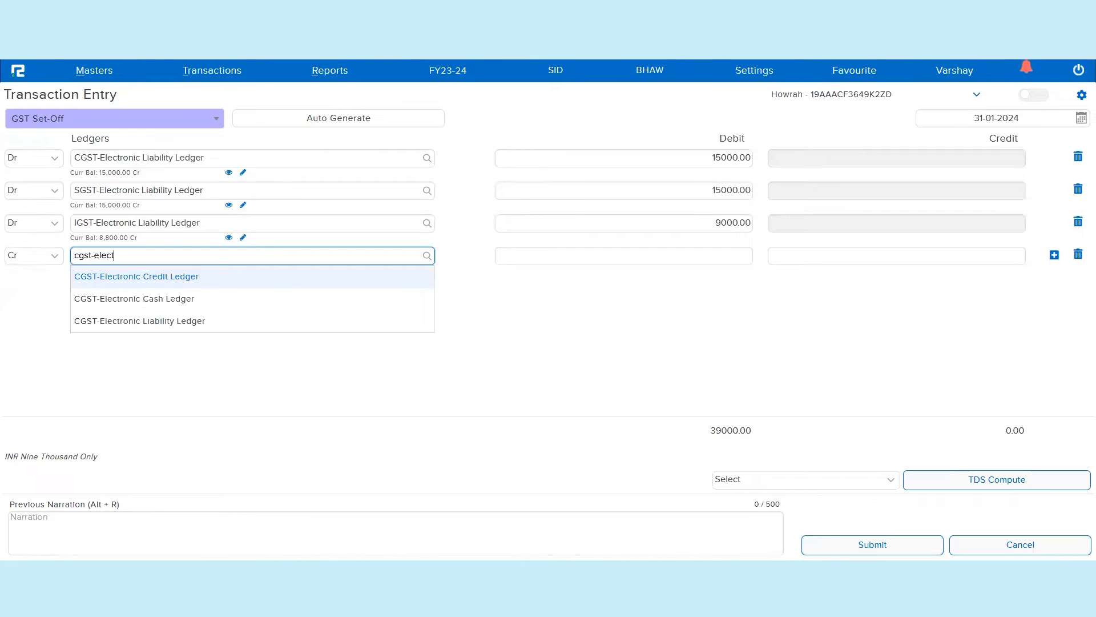
type("roni")
left_click(146, 279)
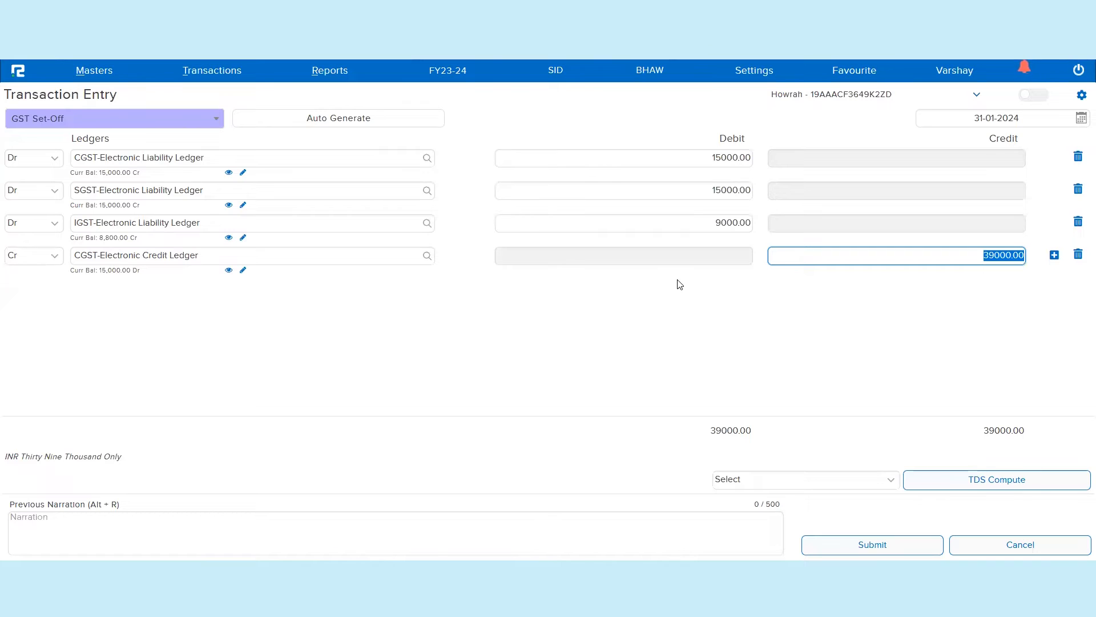
type("10000")
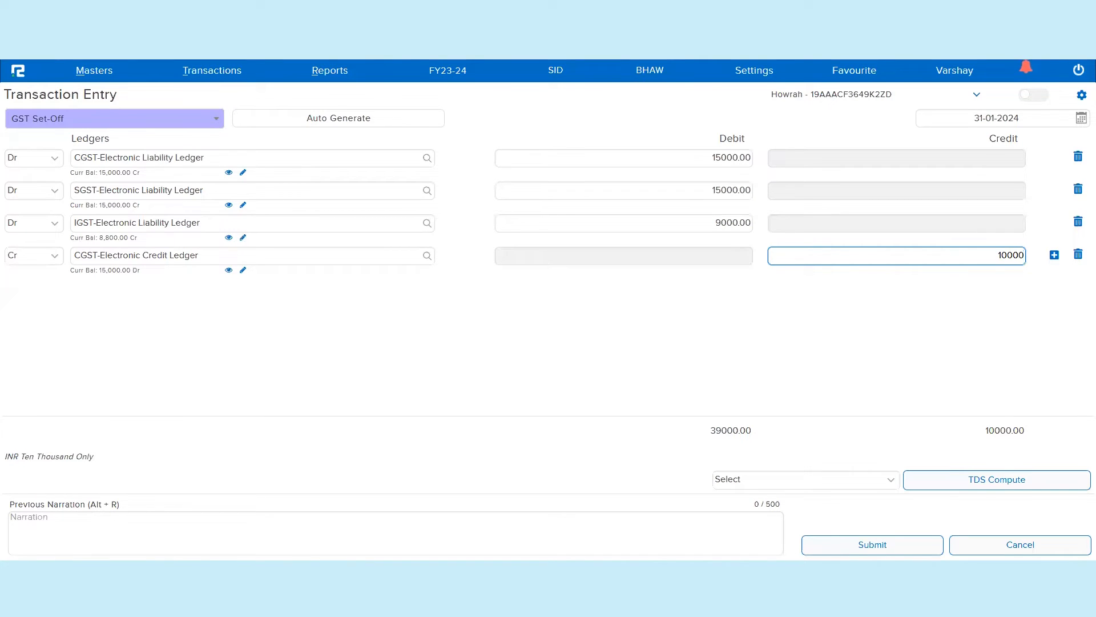
key("Return")
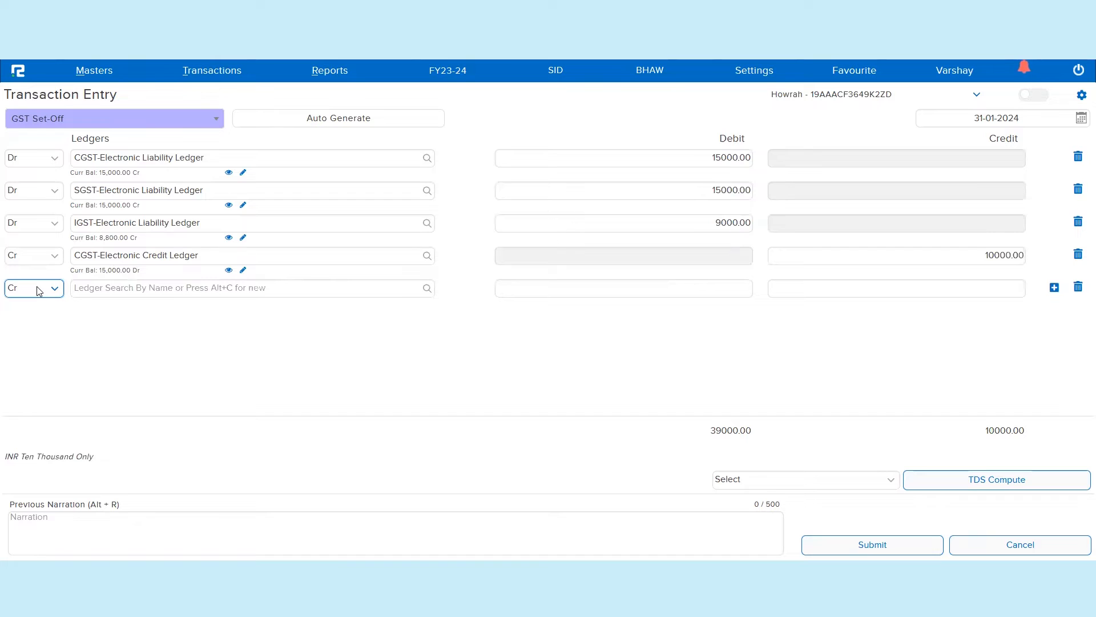
Add SGST-Electronic Credit Ledger on the fifth voucher line as a Cr entry of 10000
left_click(110, 288)
type("sgst")
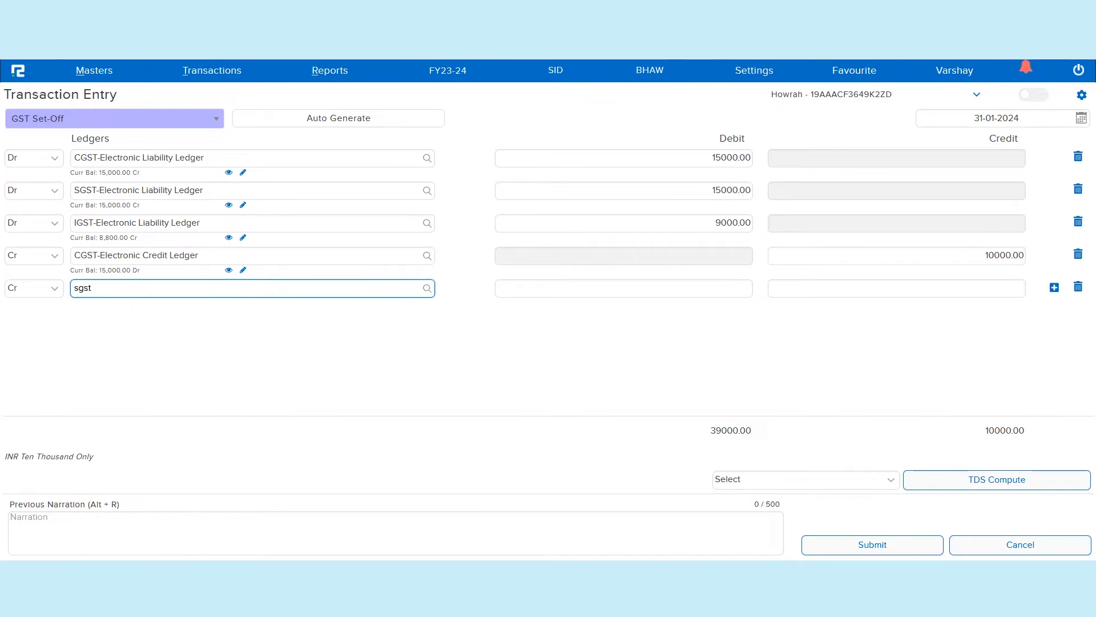
type("-electr")
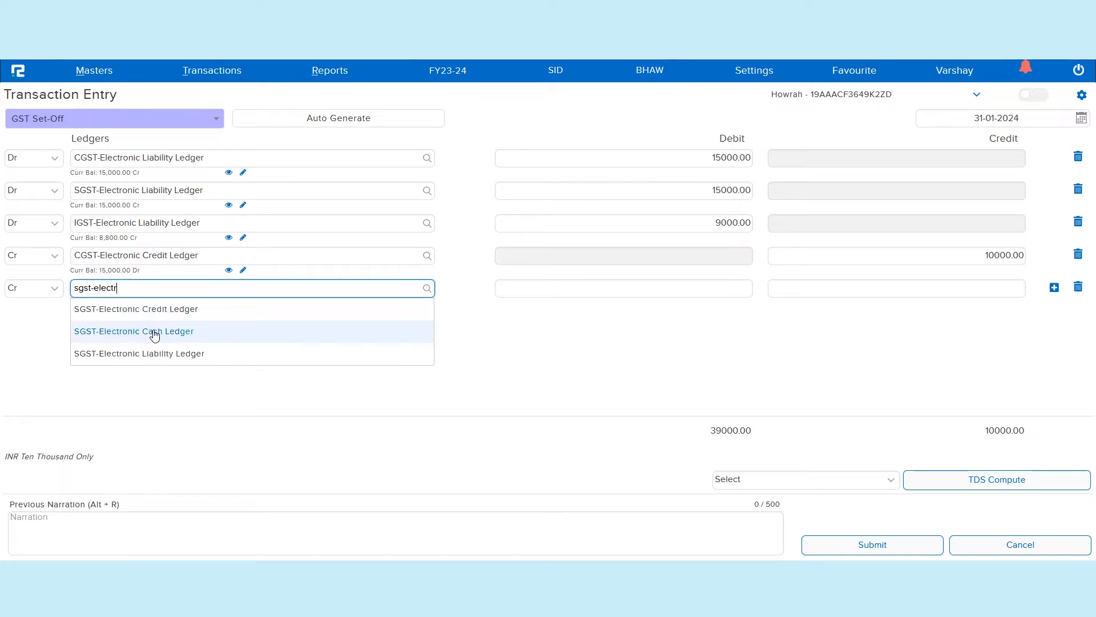
left_click(176, 309)
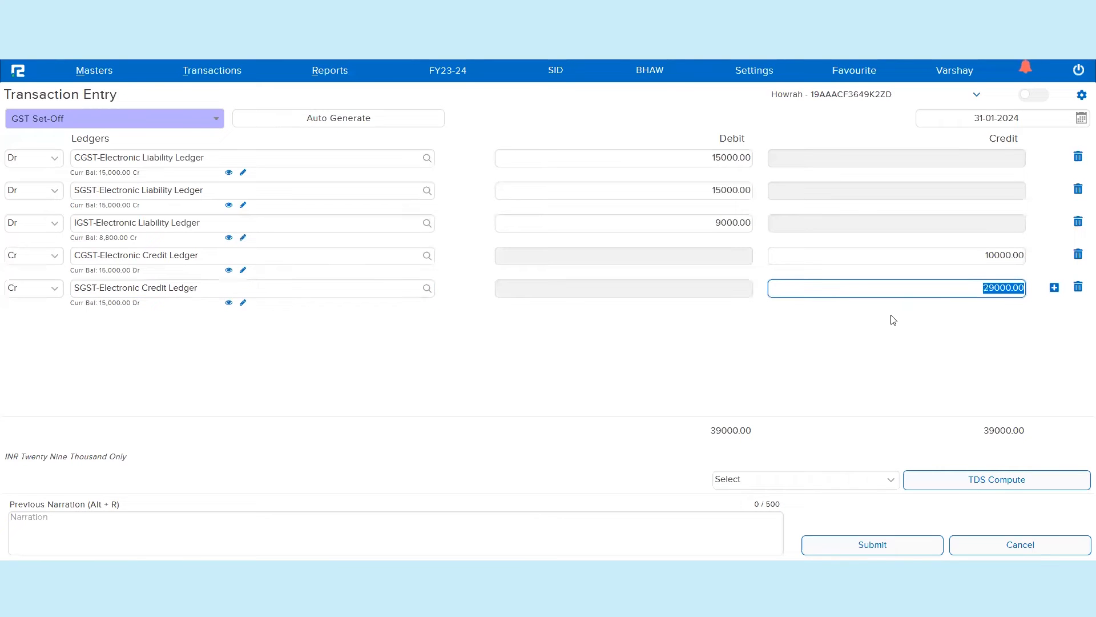
type("10000")
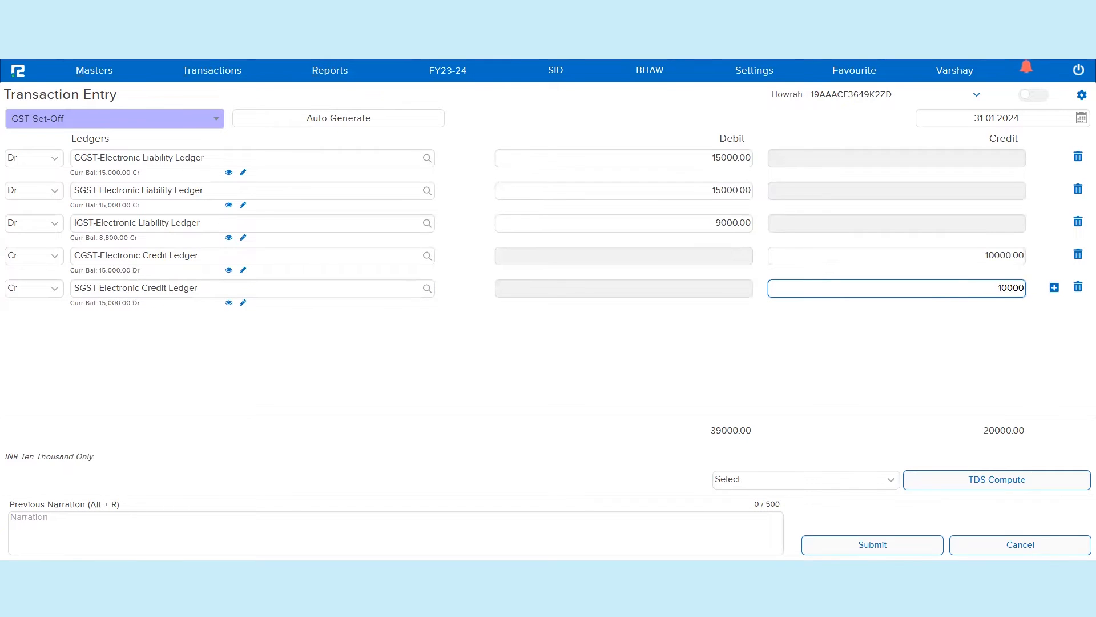
key("Return")
Add IGST-Electronic Credit Ledger on the sixth voucher line as a Cr entry of 6000
left_click(105, 328)
type("igst")
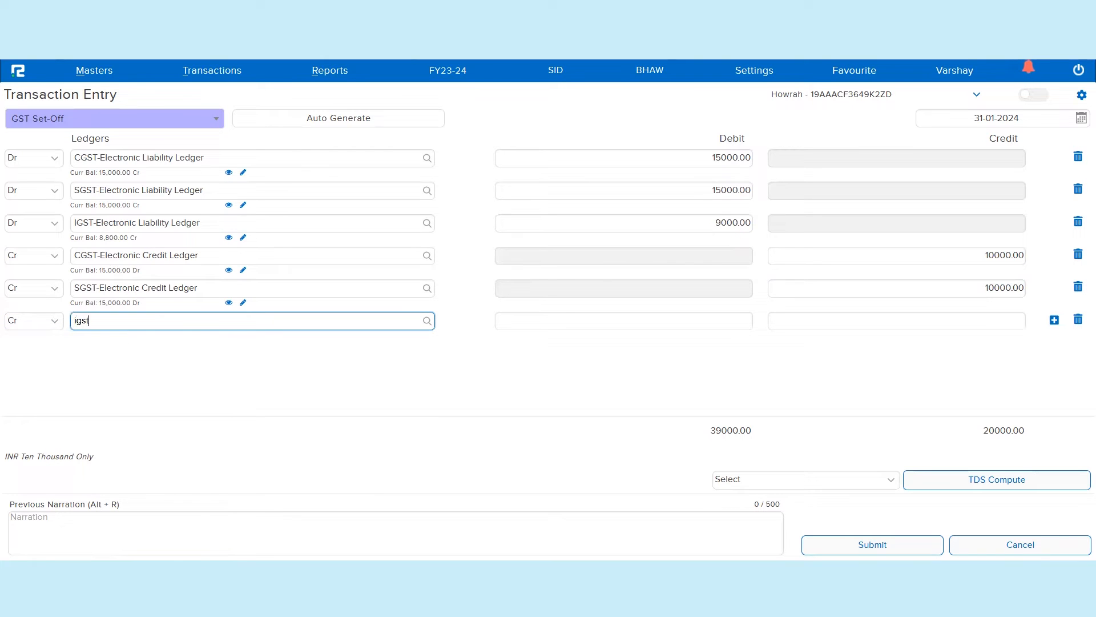
type("-ele")
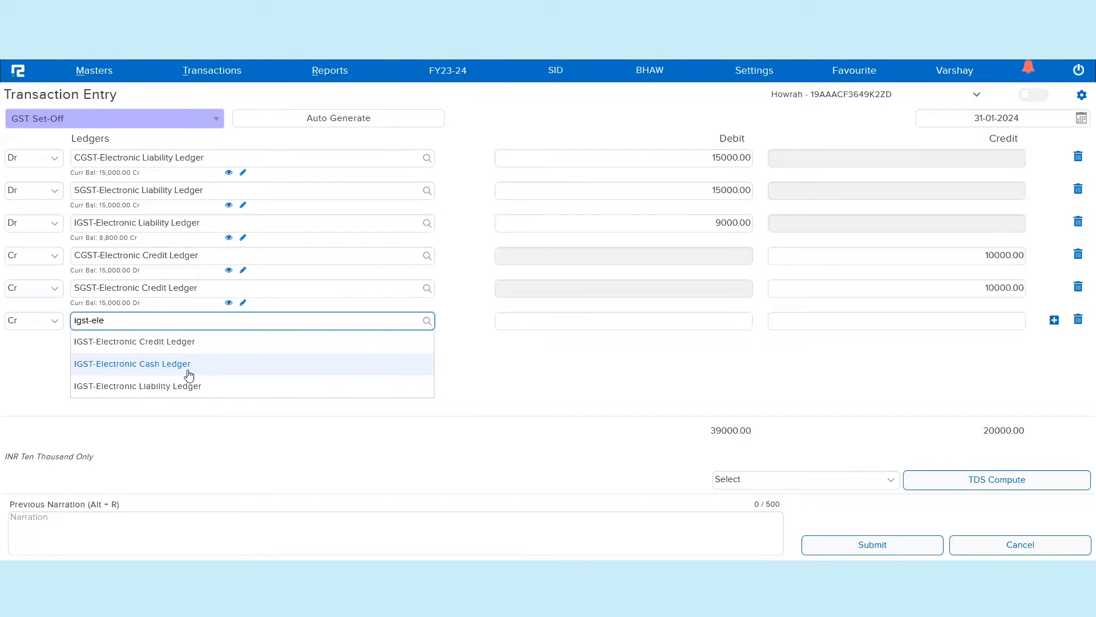
left_click(175, 344)
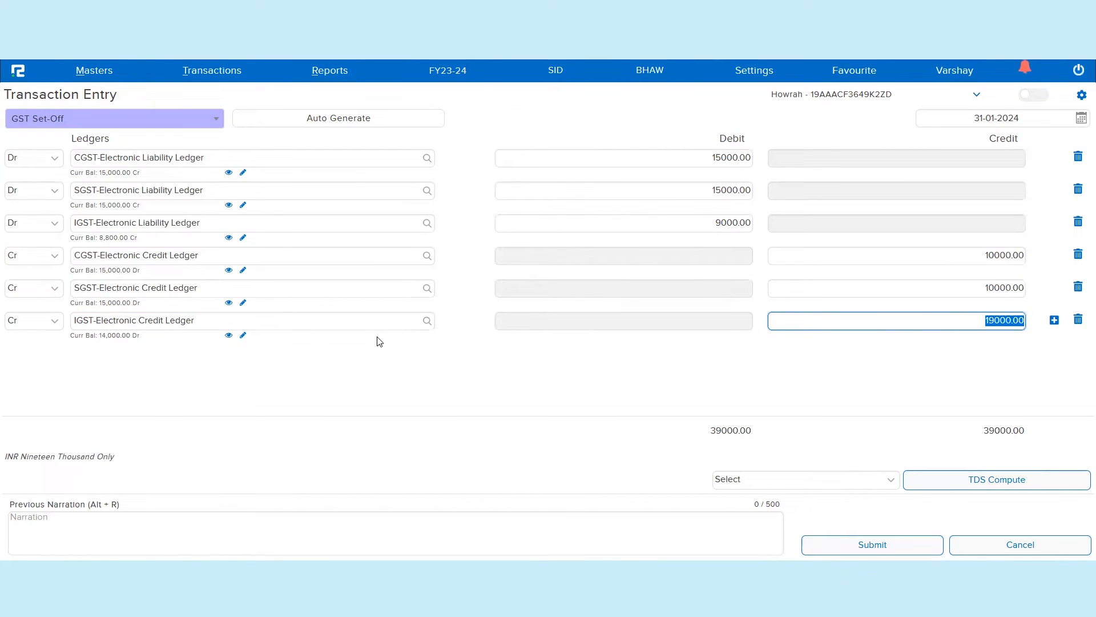
triple_click(1014, 324)
type("6000")
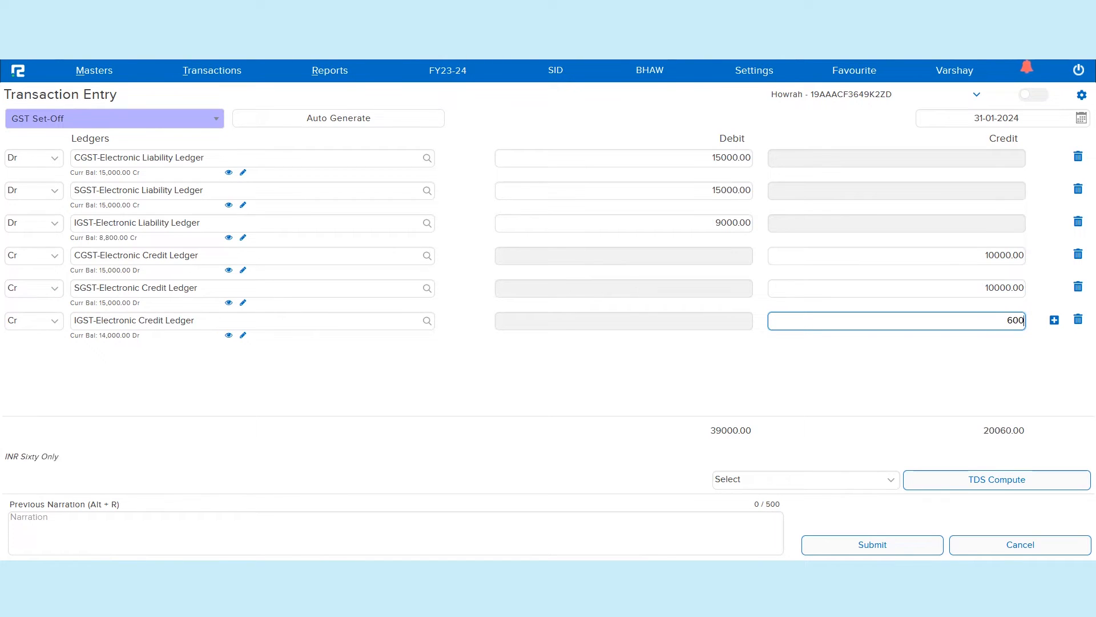
left_click(838, 382)
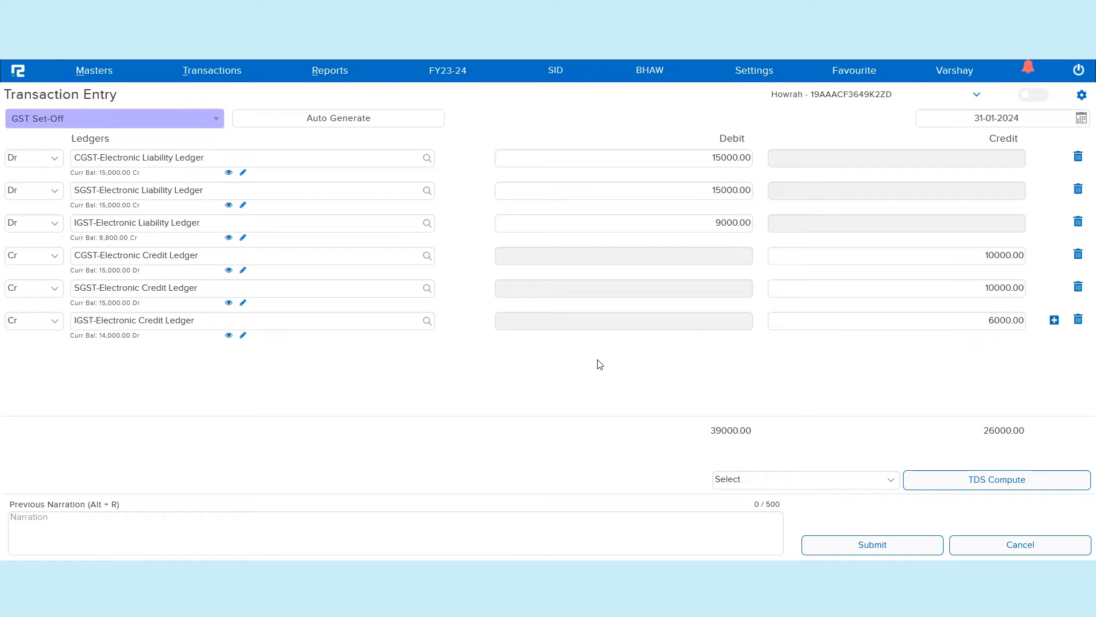
double_click(730, 222)
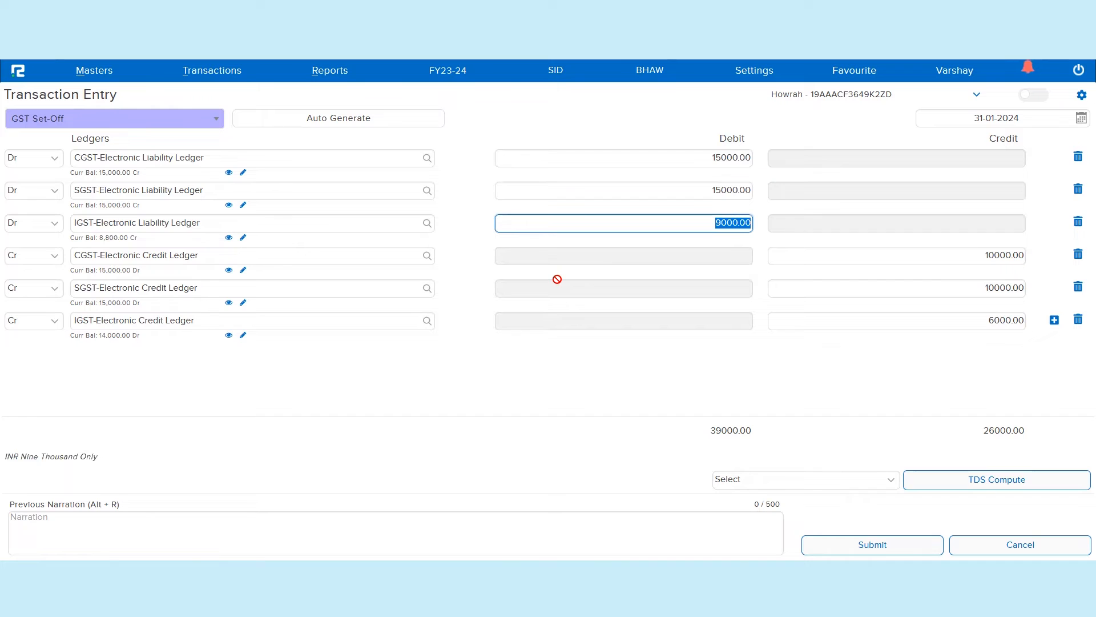
left_click(608, 356)
left_click(940, 324)
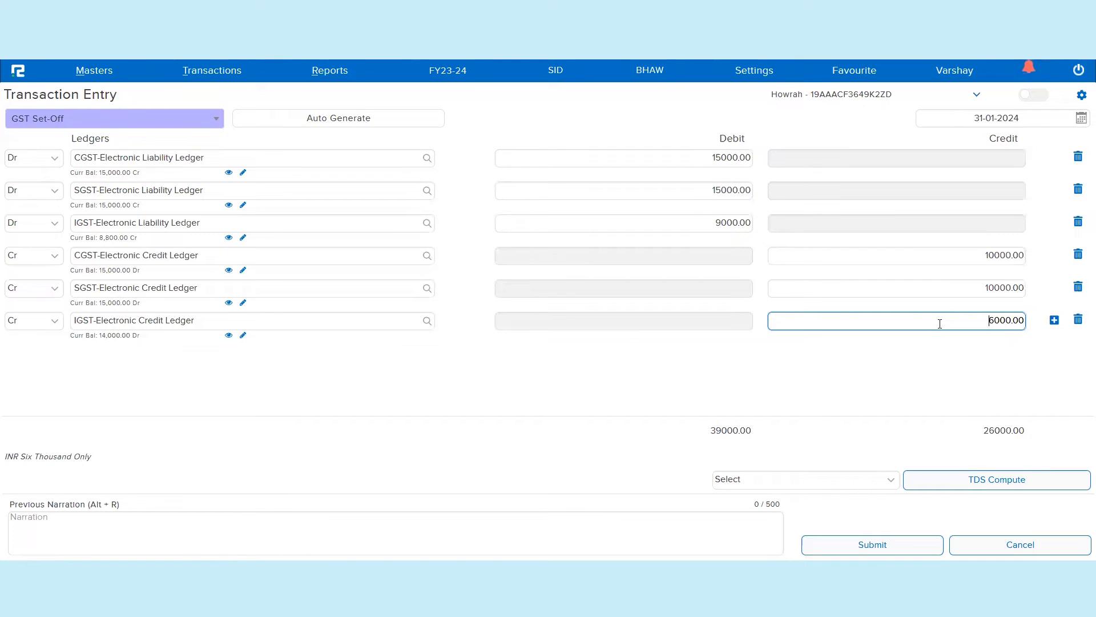
left_click(1054, 320)
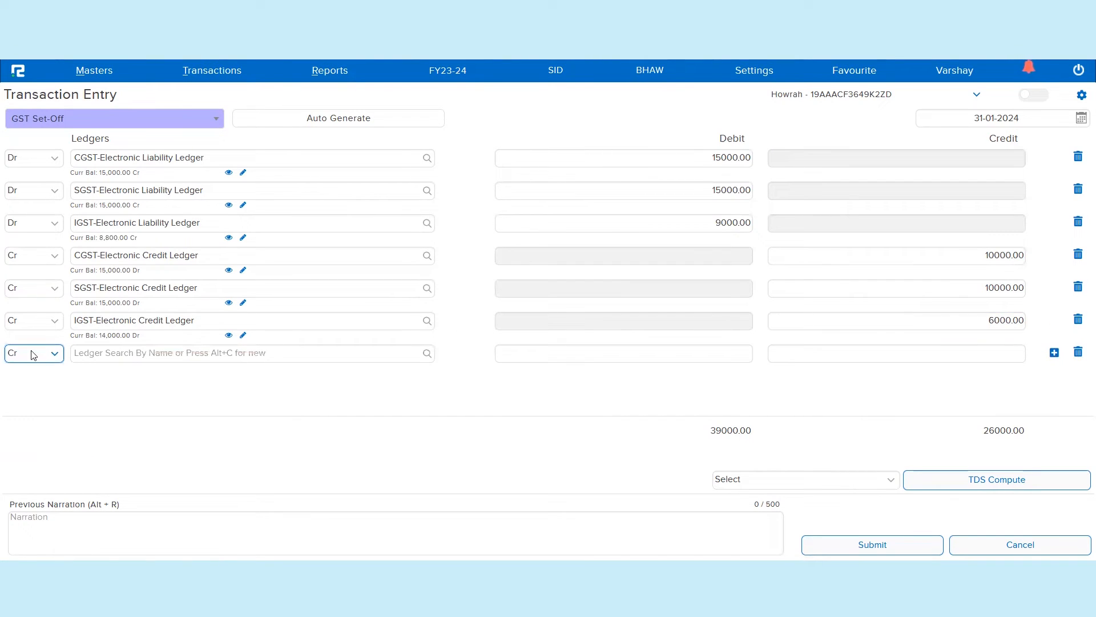
left_click(94, 350)
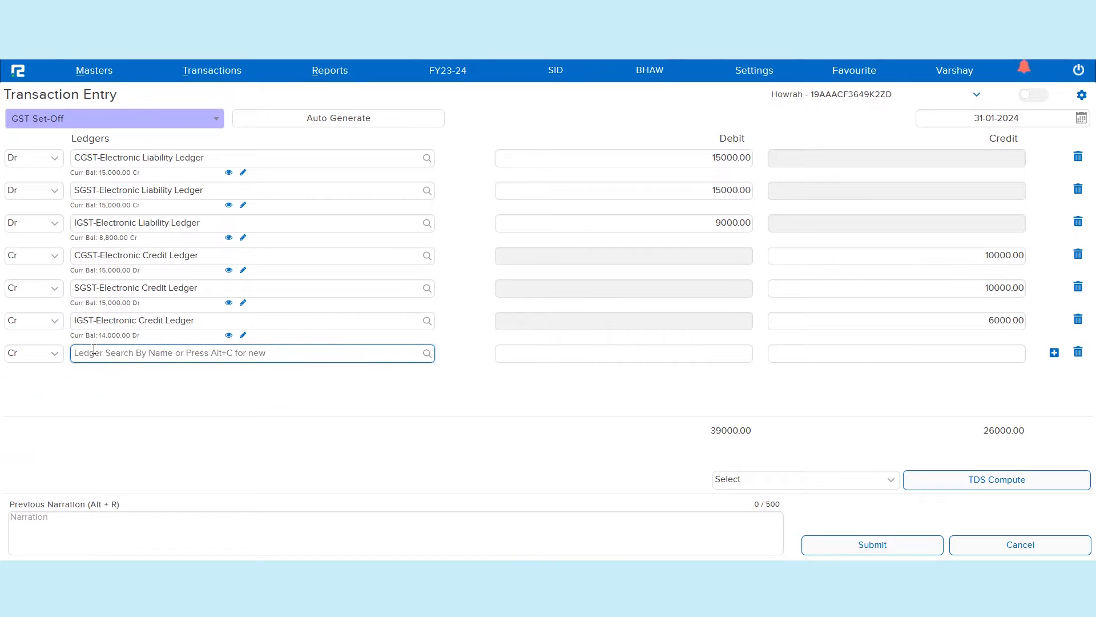
left_click(1078, 354)
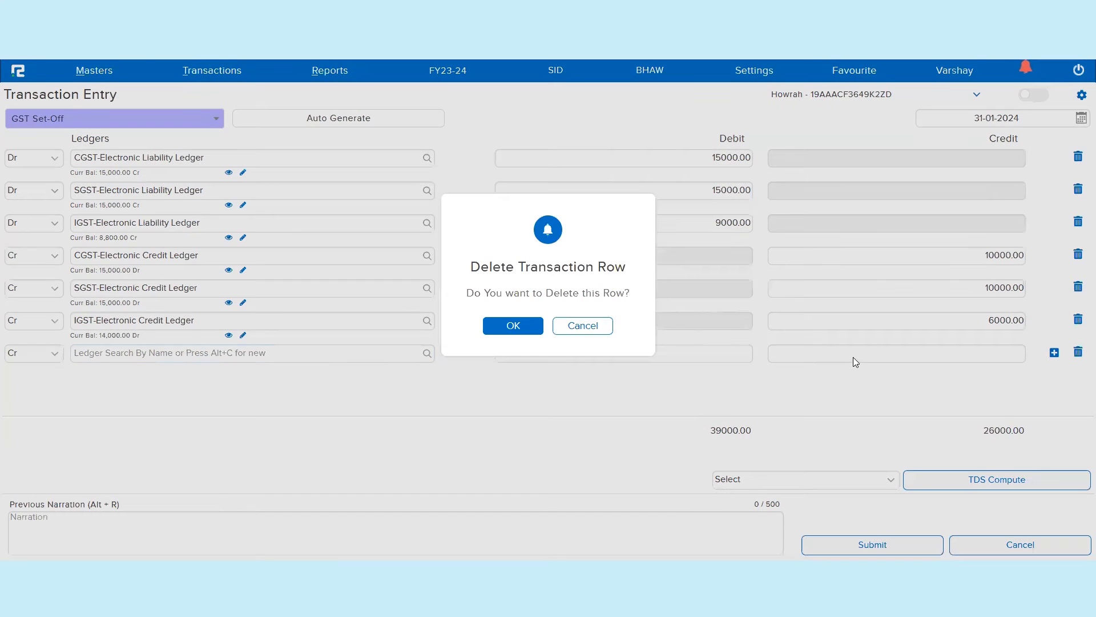
left_click(513, 326)
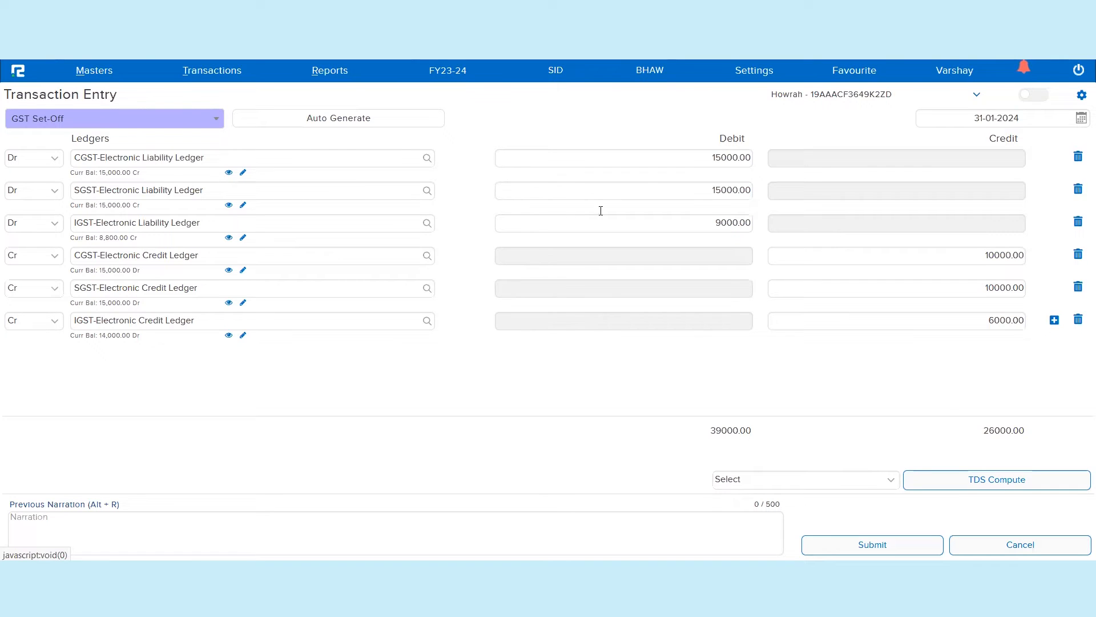
Set the debits of the CGST and SGST Electronic Liability Ledgers to 10000 each and of the IGST-Electronic Liability Ledger to 6000
triple_click(723, 161)
type("10000")
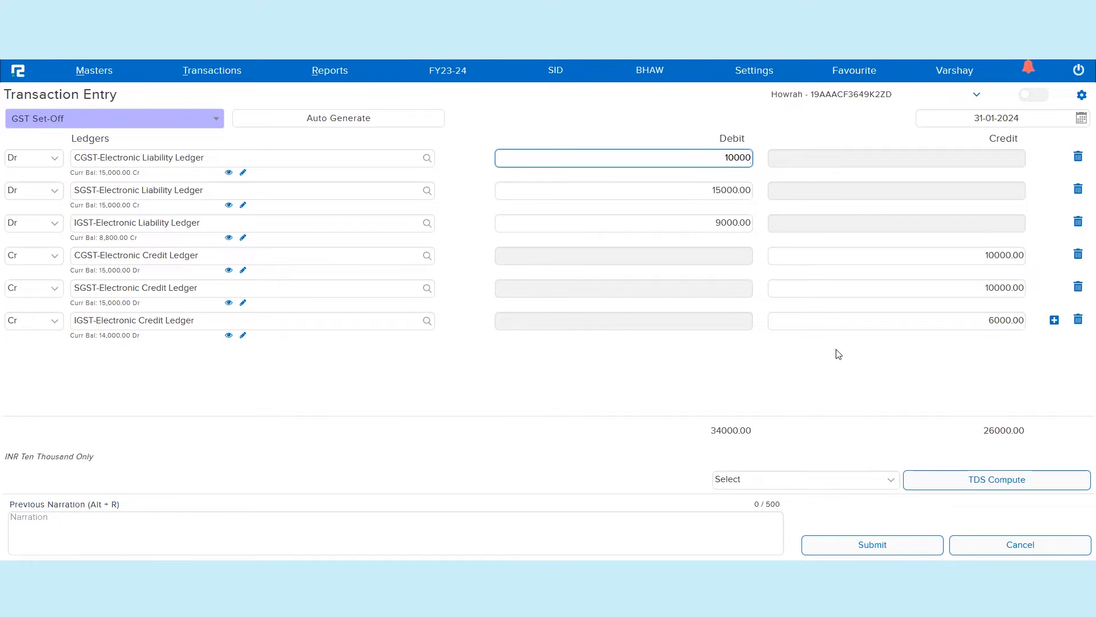
triple_click(723, 190)
type("10000")
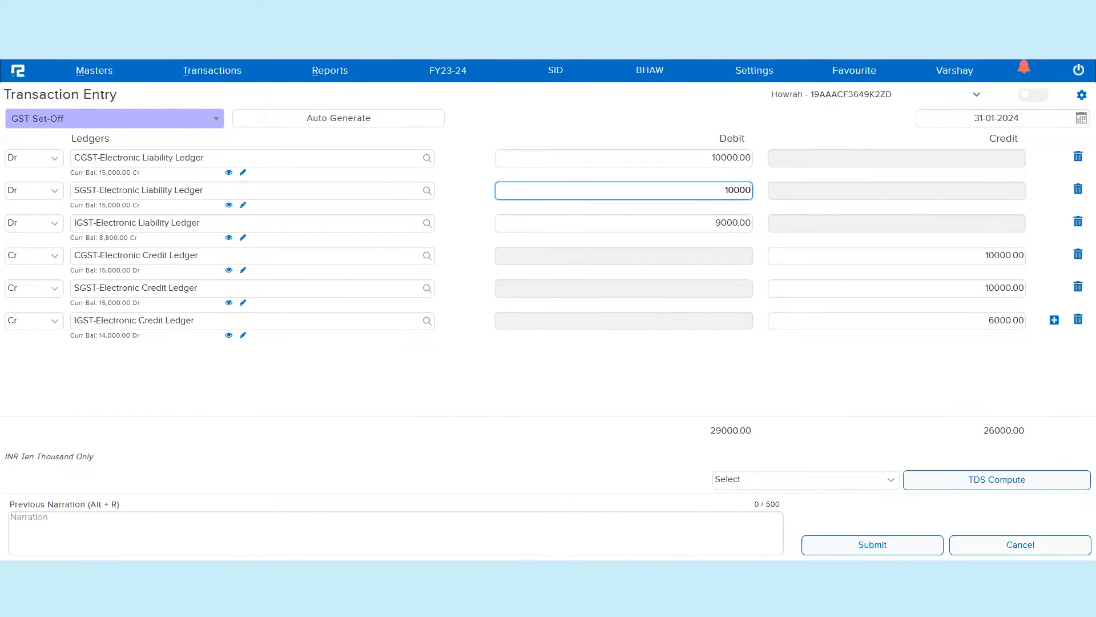
double_click(719, 222)
type("6000")
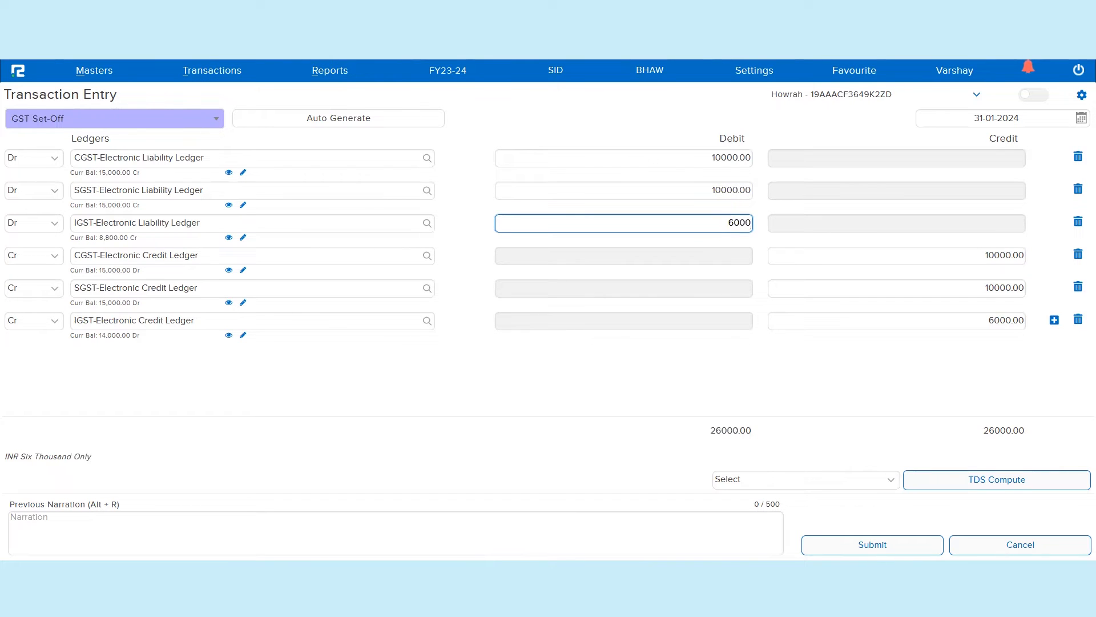
left_click(714, 384)
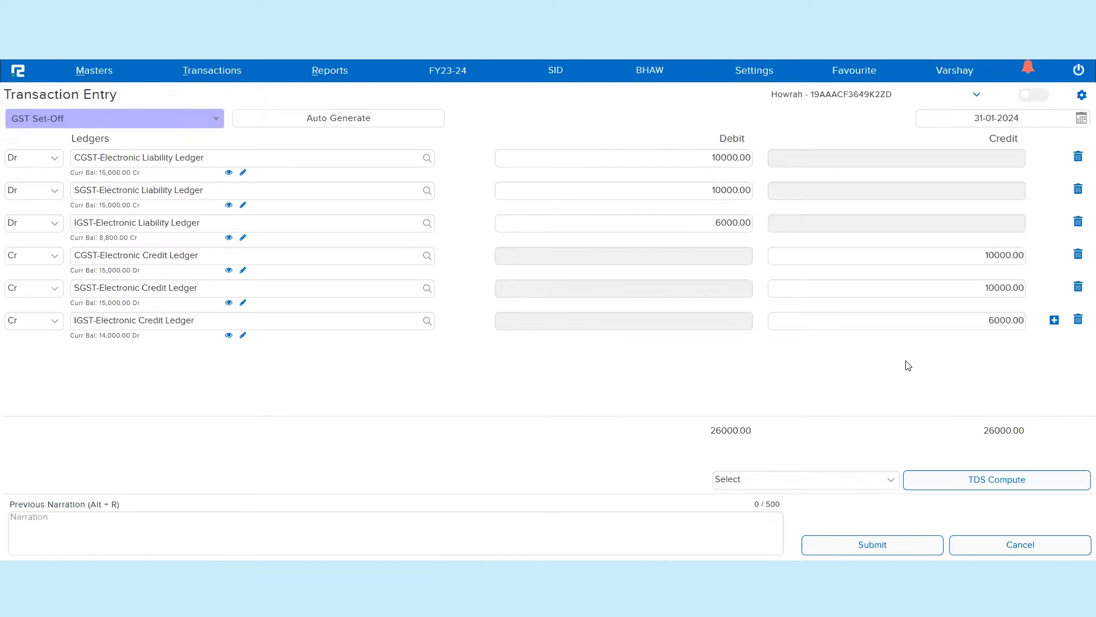
Submit the GST Set-Off voucher dated 31-01-2024 and close the save confirmation
left_click(990, 115)
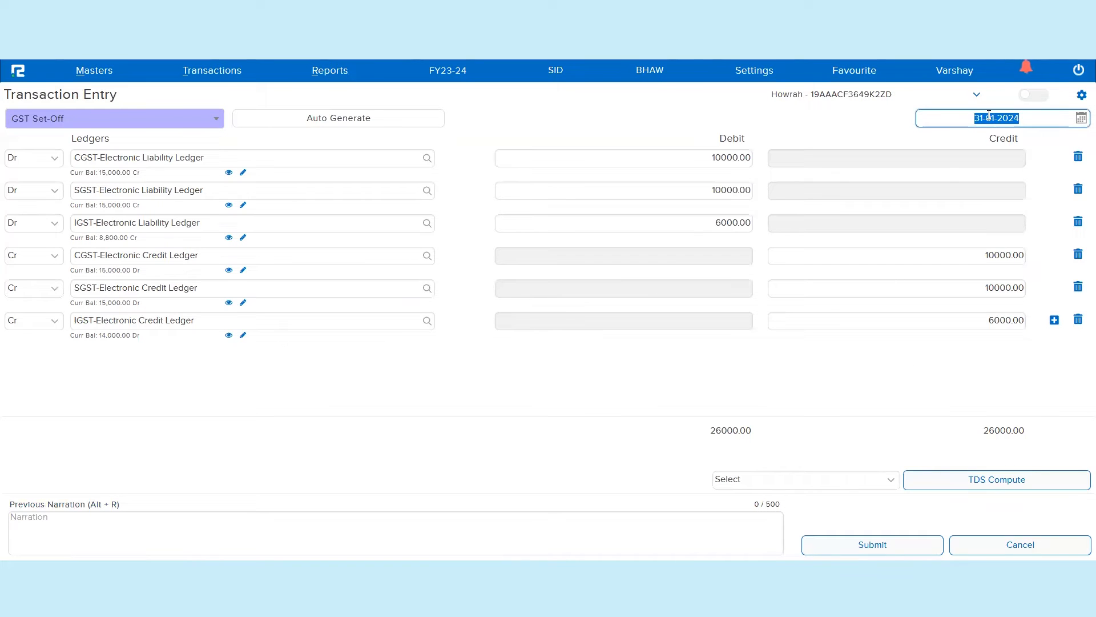
left_click(947, 358)
left_click(876, 539)
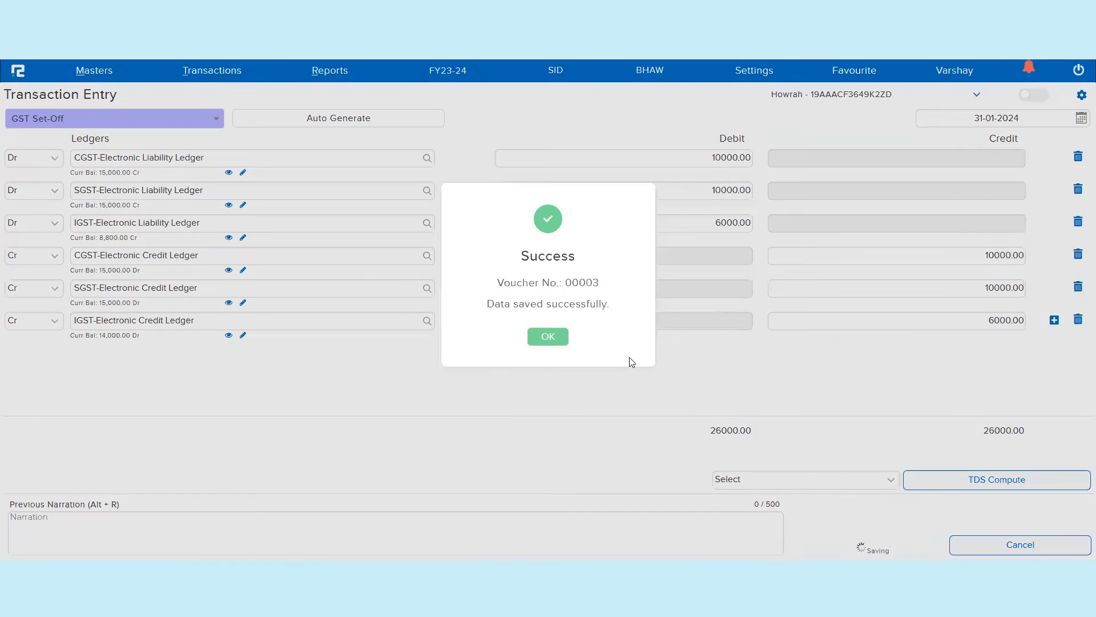
left_click(548, 336)
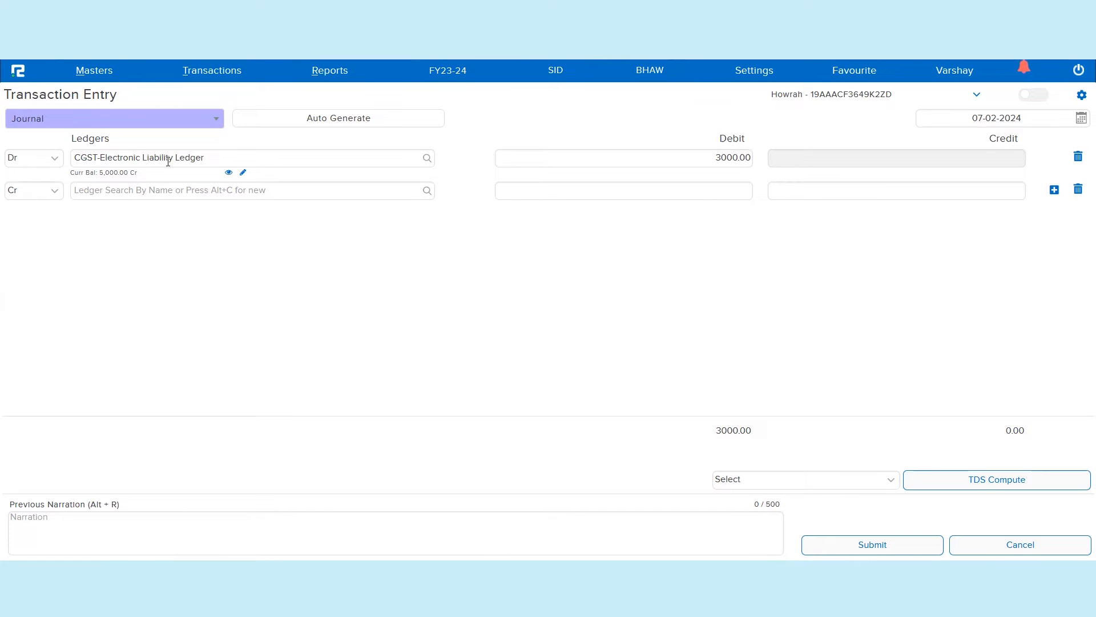
Add SGST-Electronic Liability Ledger on the second line of the Journal voucher as a Dr entry of 3000
left_click(200, 189)
left_click(34, 190)
left_click(23, 208)
left_click(135, 190)
type("sgst-elec")
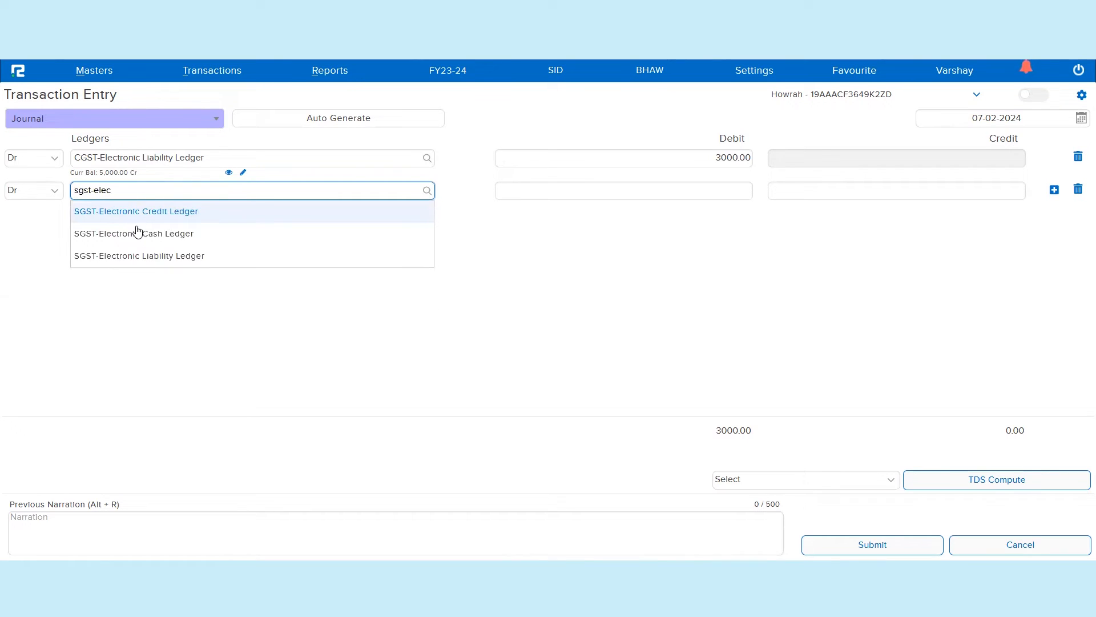
left_click(153, 239)
left_click(182, 191)
key("BackSpace")
key("BackSpace")
key("BackSpace")
key("BackSpace")
key("BackSpace")
key("BackSpace")
key("BackSpace")
key("BackSpace")
key("BackSpace")
key("BackSpace")
key("BackSpace")
type("liabil")
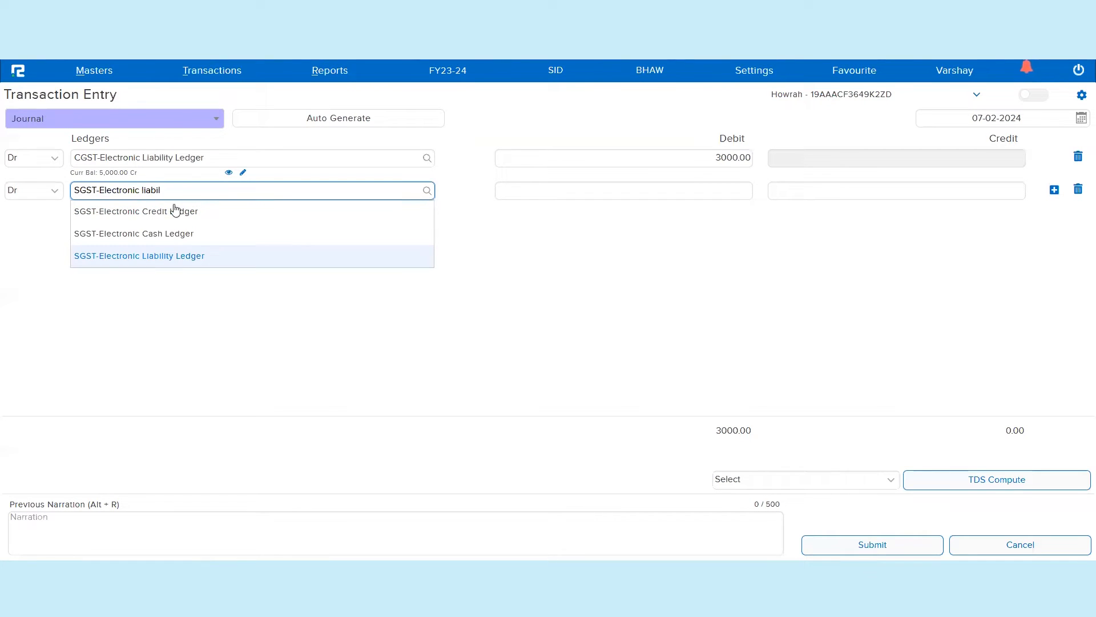
left_click(214, 221)
type("3000")
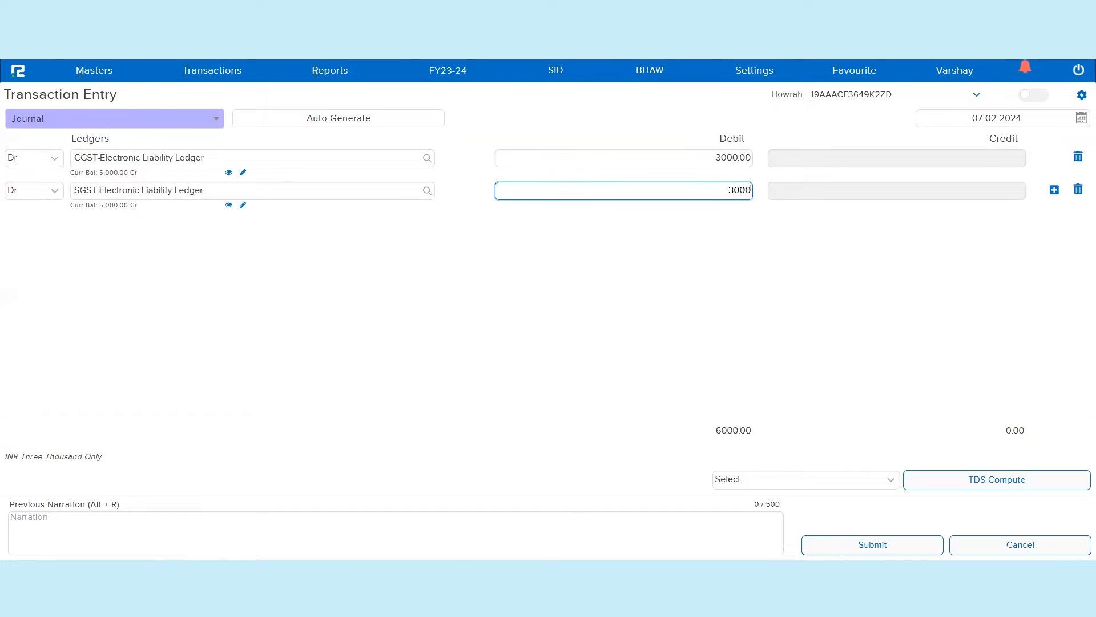
key("Return")
Add IGST-Electronic Liability Ledger on the third line of the Journal voucher as a Dr entry of 5000
left_click(30, 224)
left_click(41, 244)
left_click(163, 223)
type("igst")
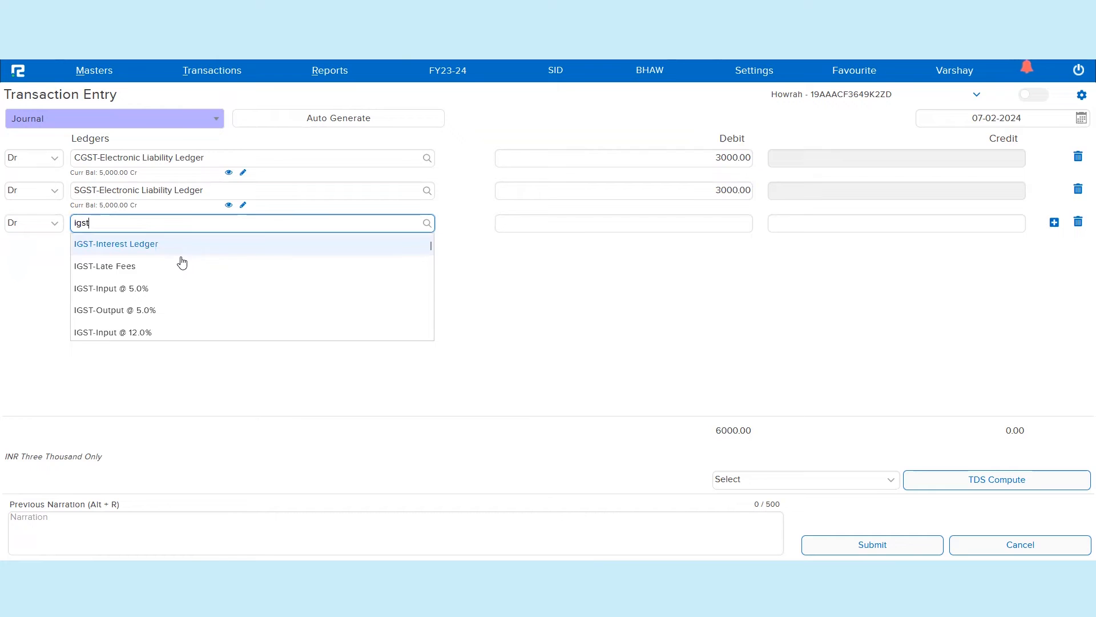
type("-ele")
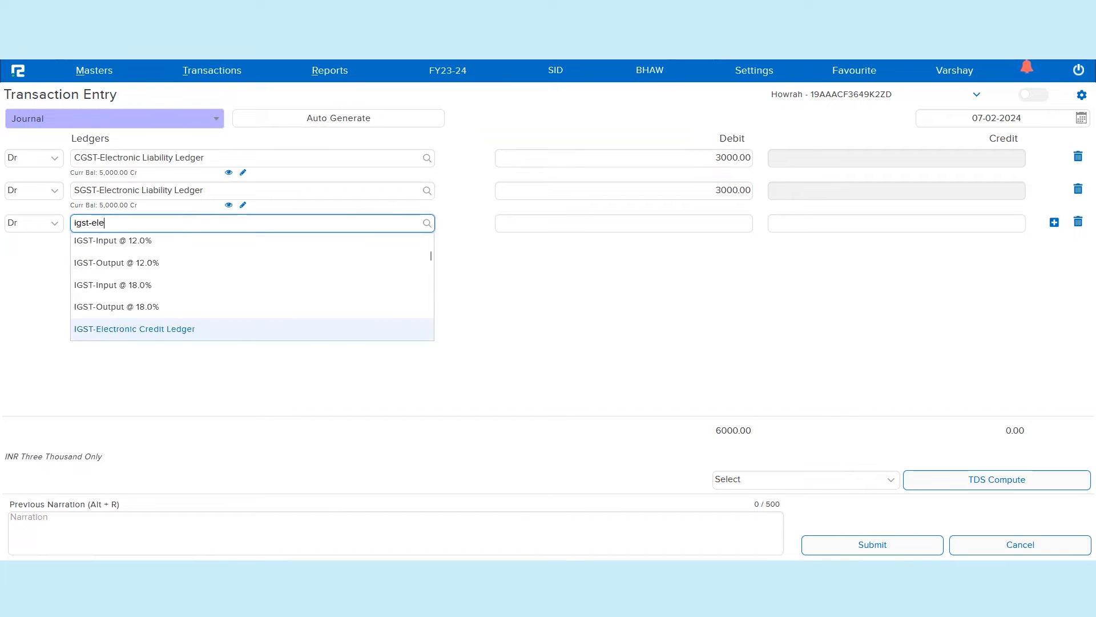
left_click(308, 285)
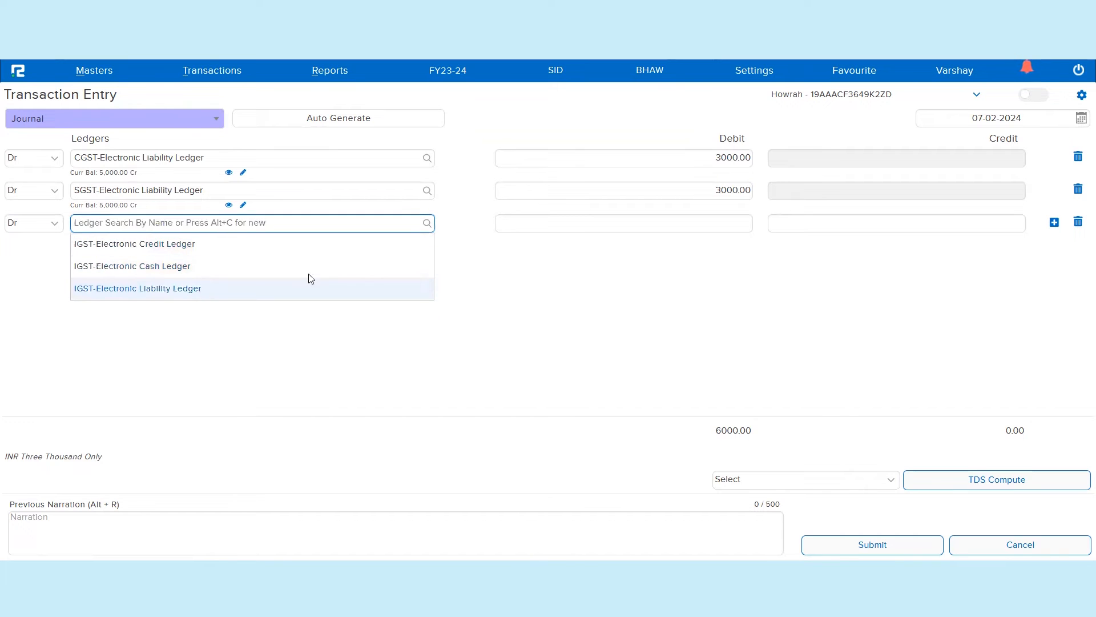
type("5000")
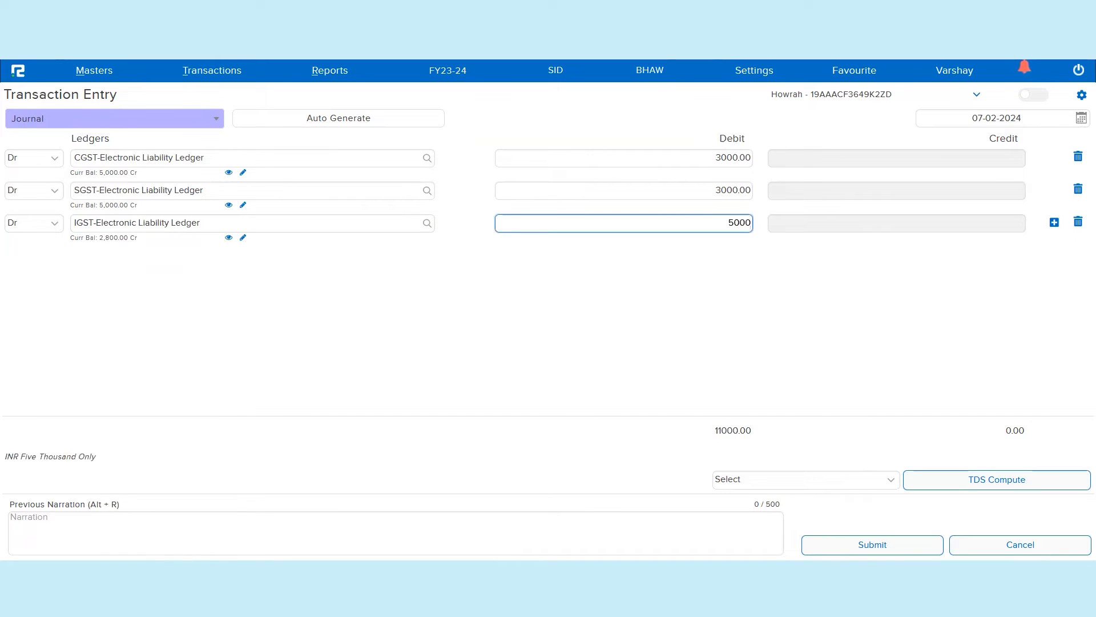
key("Return")
Add CGST-Electronic Cash Ledger on the fourth line of the Journal voucher as a Cr entry of 3000
left_click(111, 251)
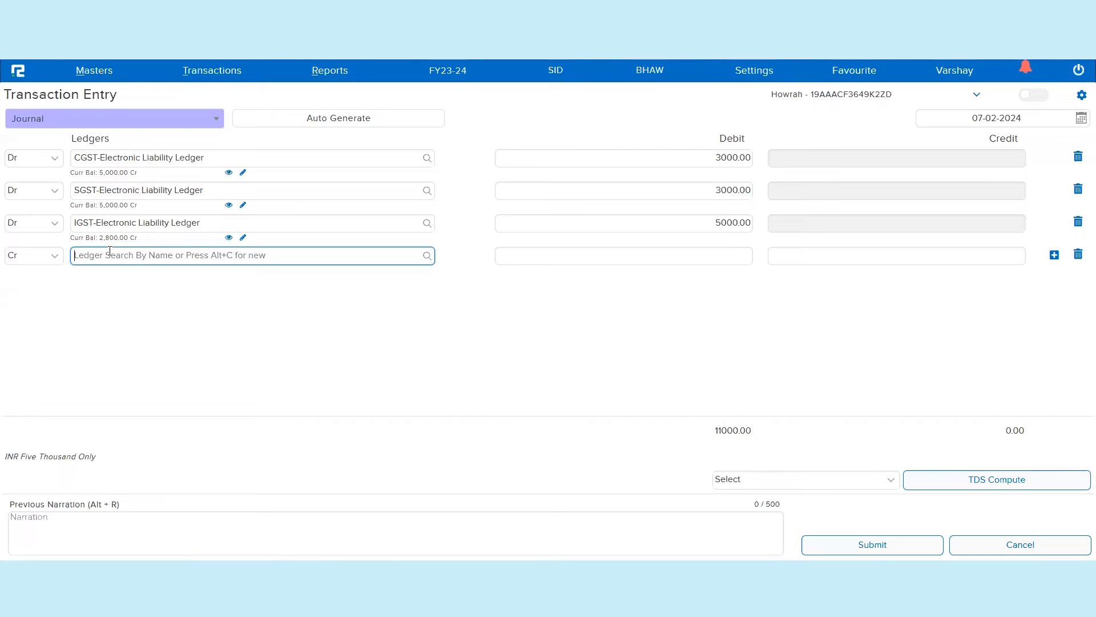
type("cts")
key("BackSpace")
key("BackSpace")
type("cgst-ee")
key("BackSpace")
type("lectr")
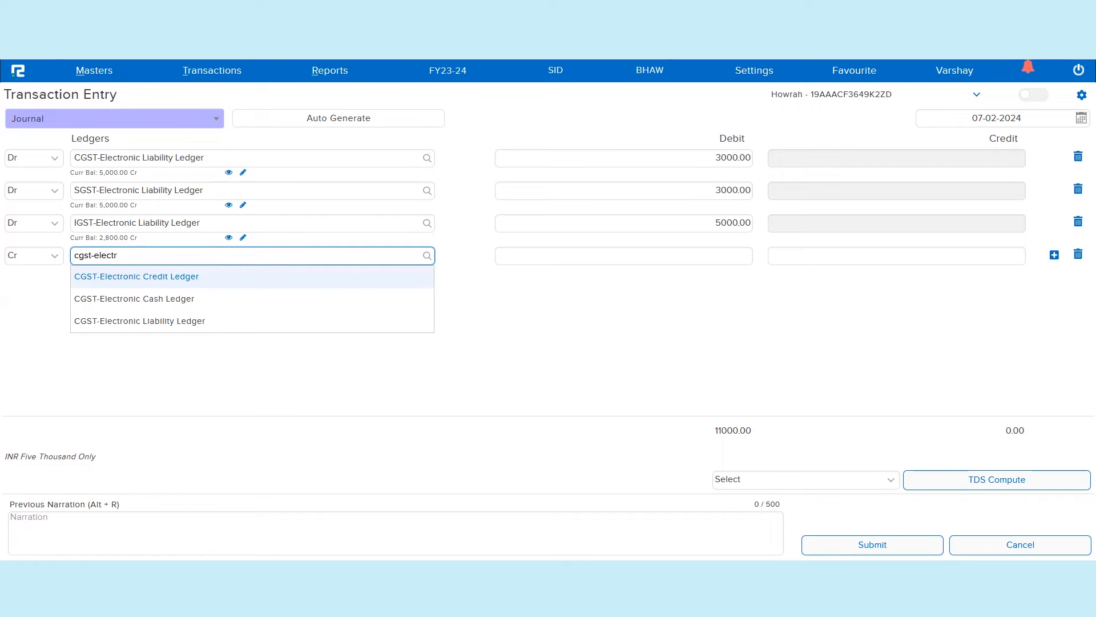
left_click(147, 298)
type("3000")
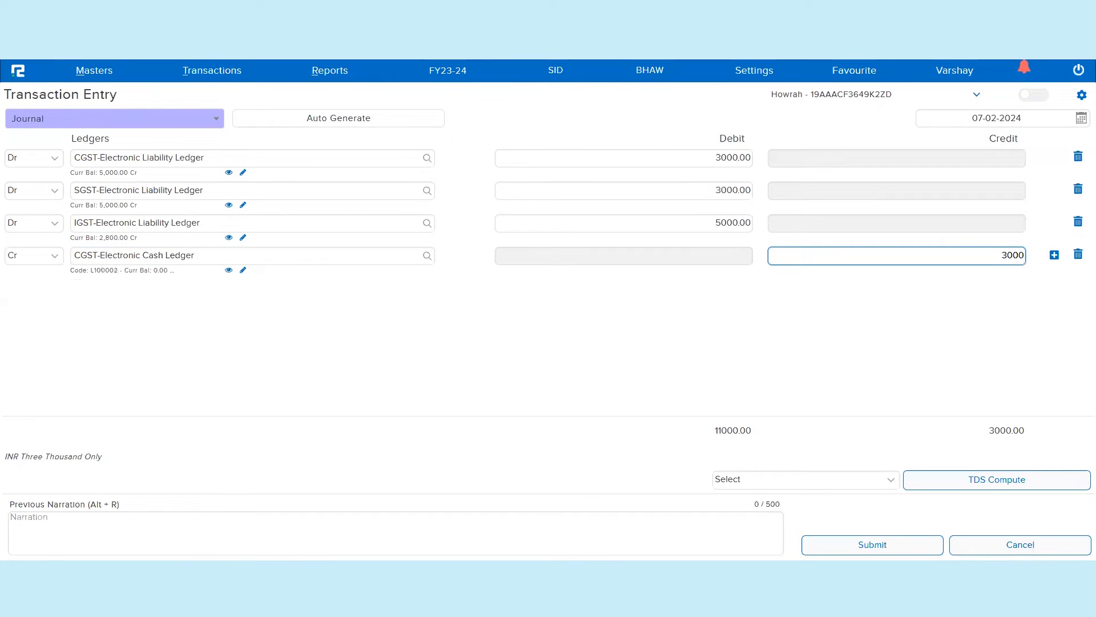
key("Return")
Add SGST-Electronic Cash Ledger on the fifth line of the Journal voucher as a Cr entry of 3000
left_click(110, 286)
type("sg")
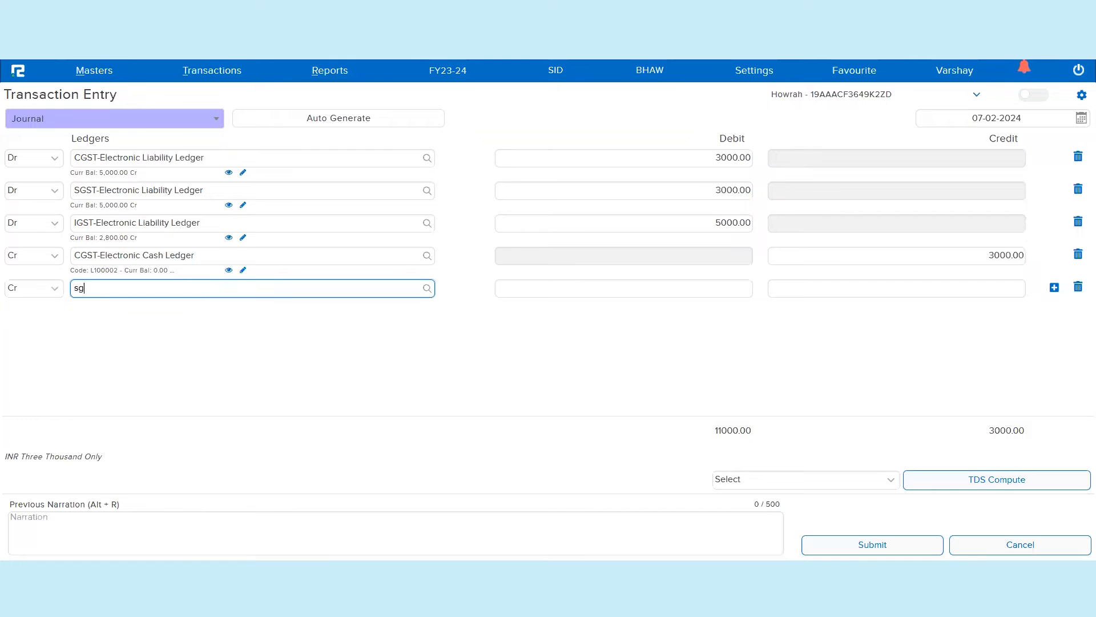
type("st-electr")
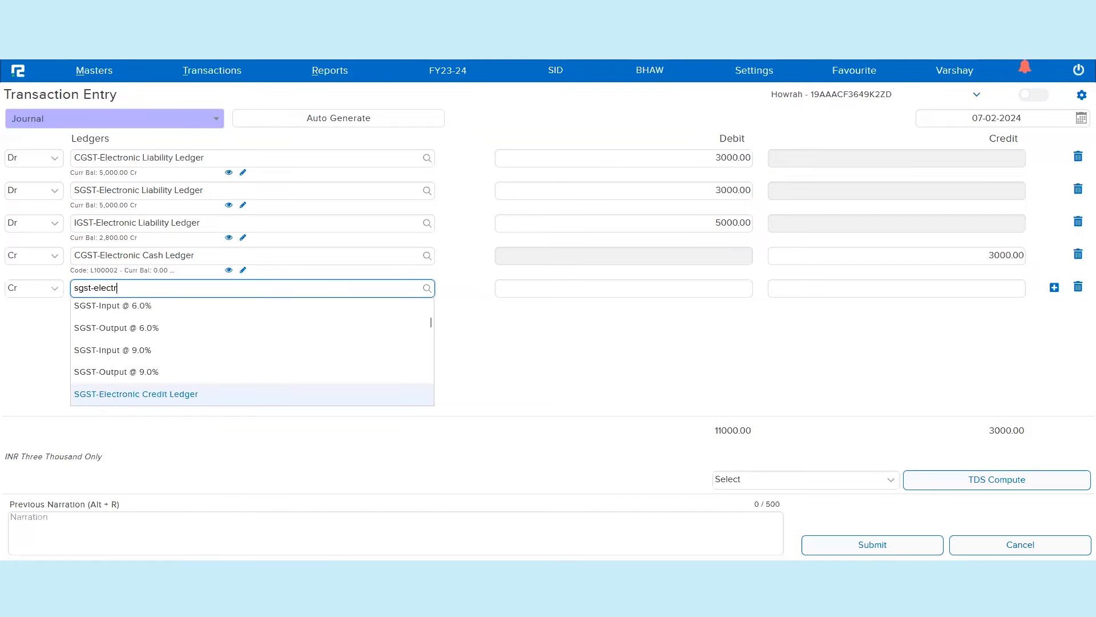
left_click(180, 337)
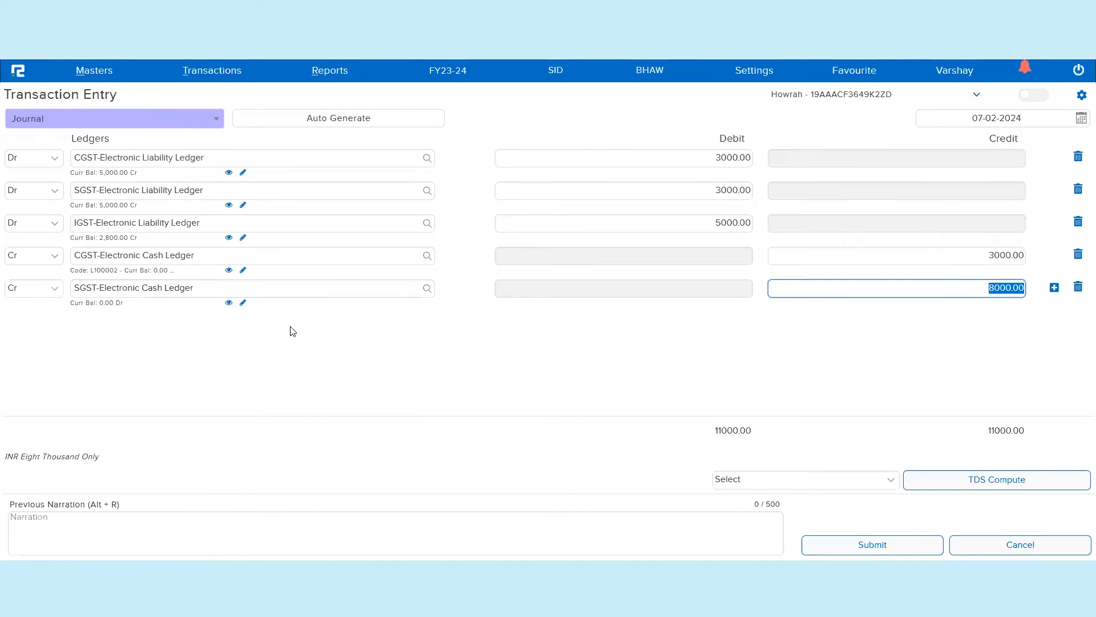
type("3000")
key("Return")
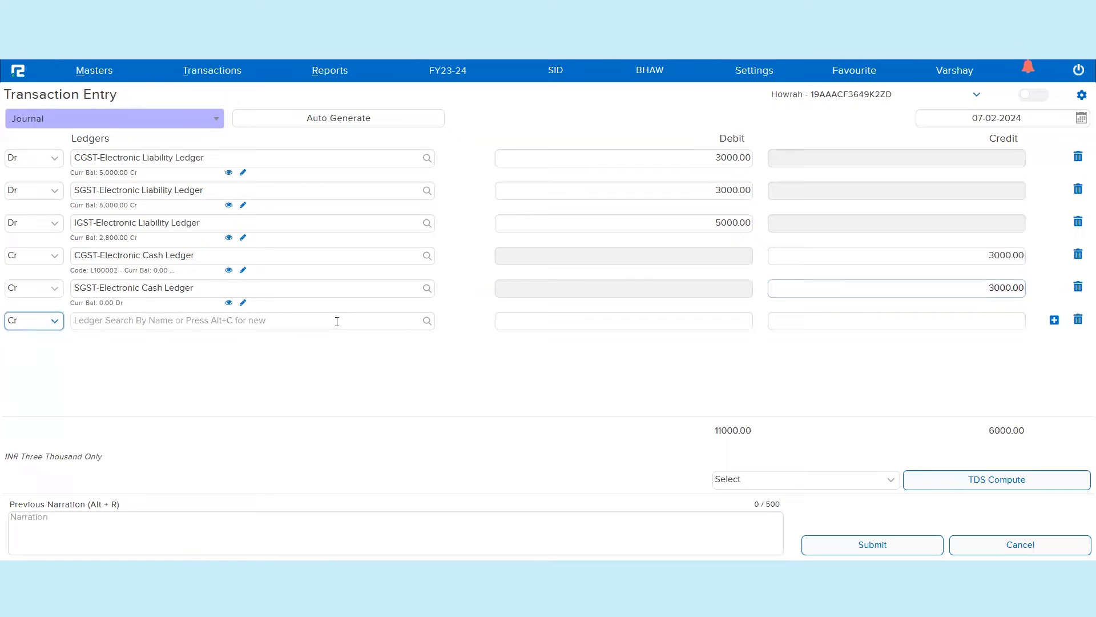
Add IGST-Electronic Cash Ledger as a Cr entry of 5000 on the sixth line and submit the Journal voucher dated 07-02-2024
left_click(162, 324)
type("igst-electr")
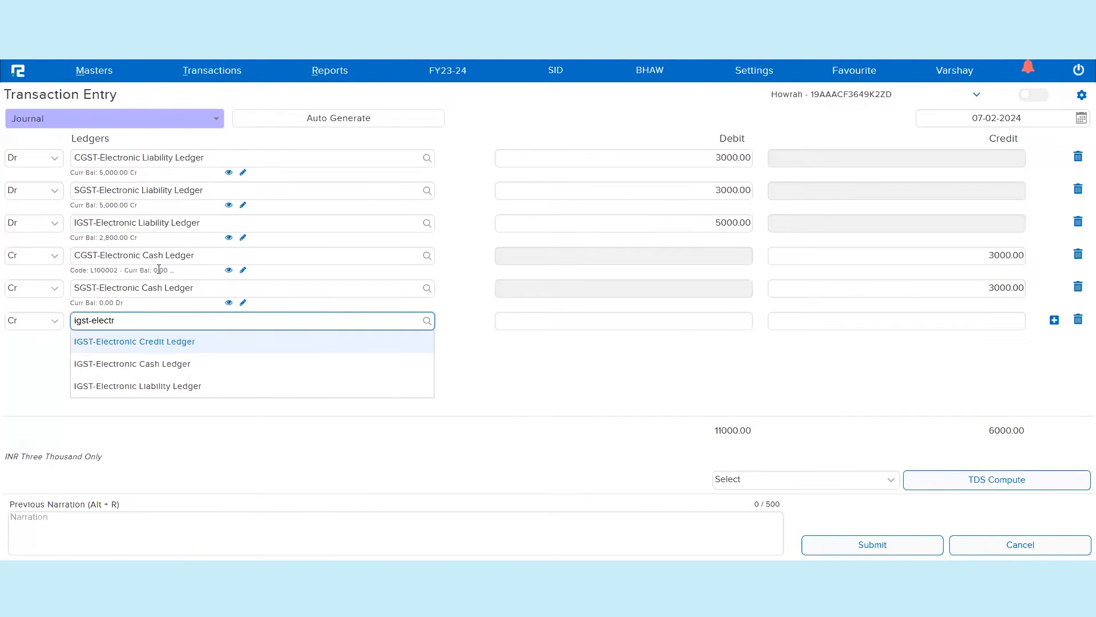
left_click(172, 364)
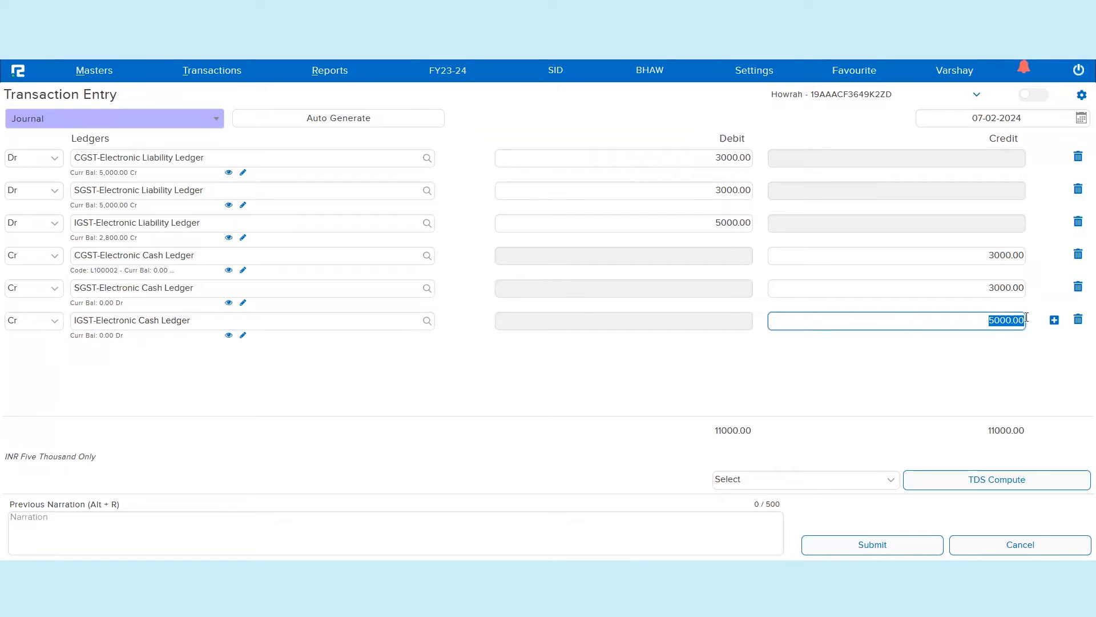
left_click(833, 544)
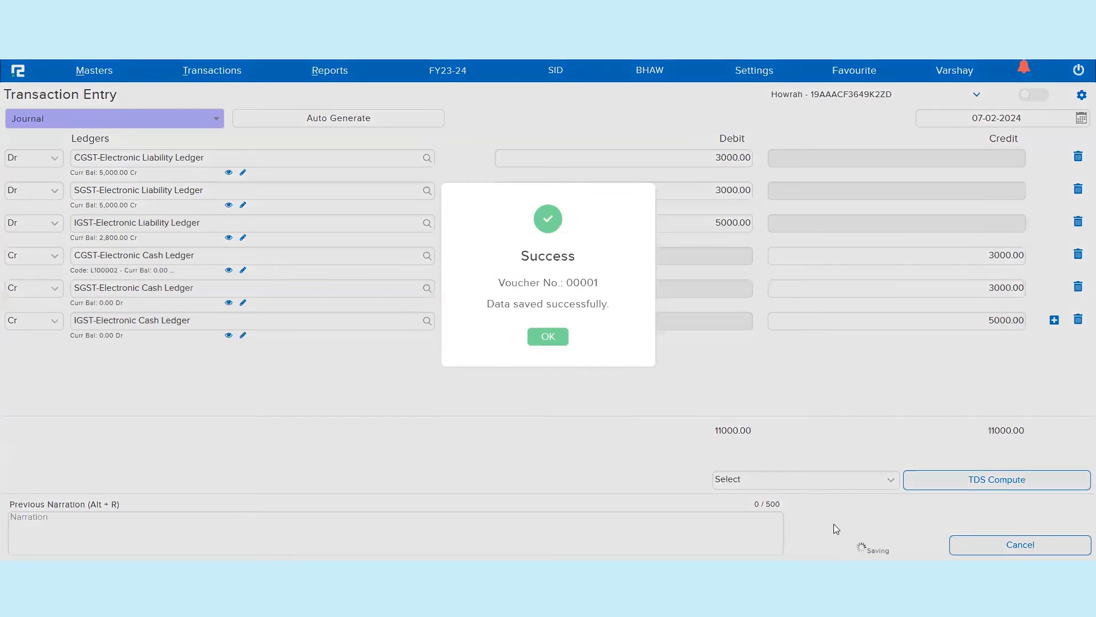
Refresh the Day Book report for 16-02-2024 and review the entries of GST Set-Off voucher 00001
left_click(557, 338)
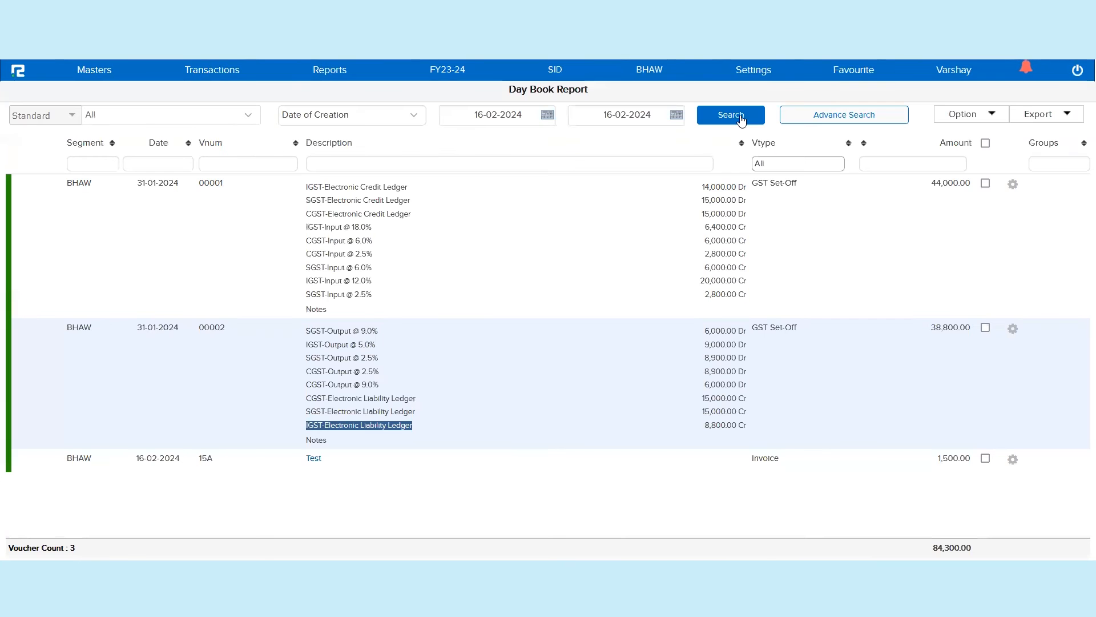
left_click(740, 119)
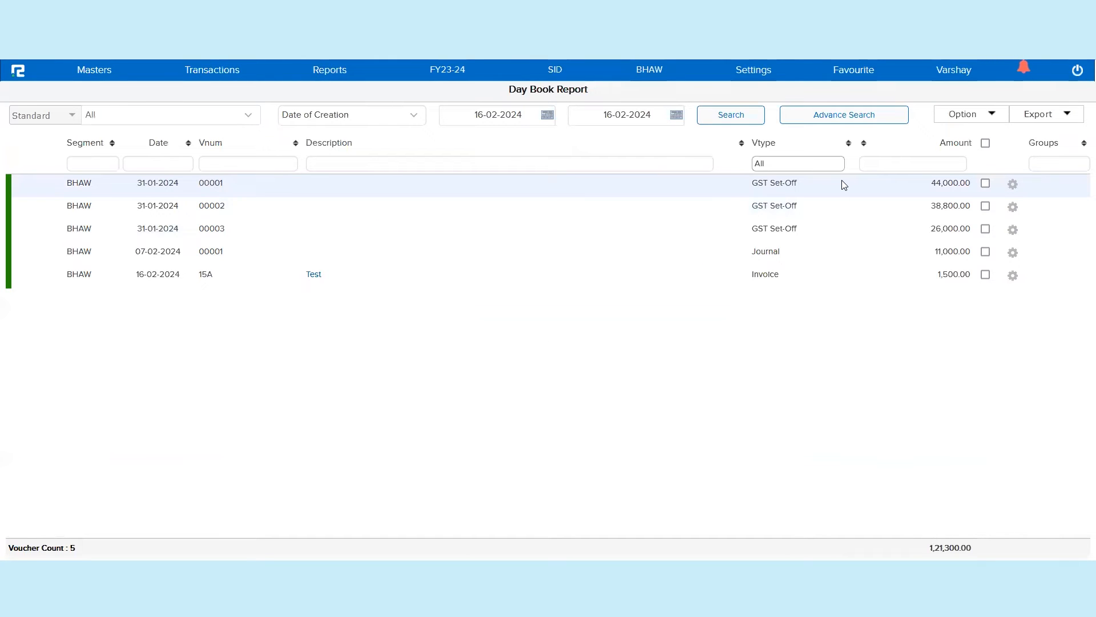
double_click(844, 186)
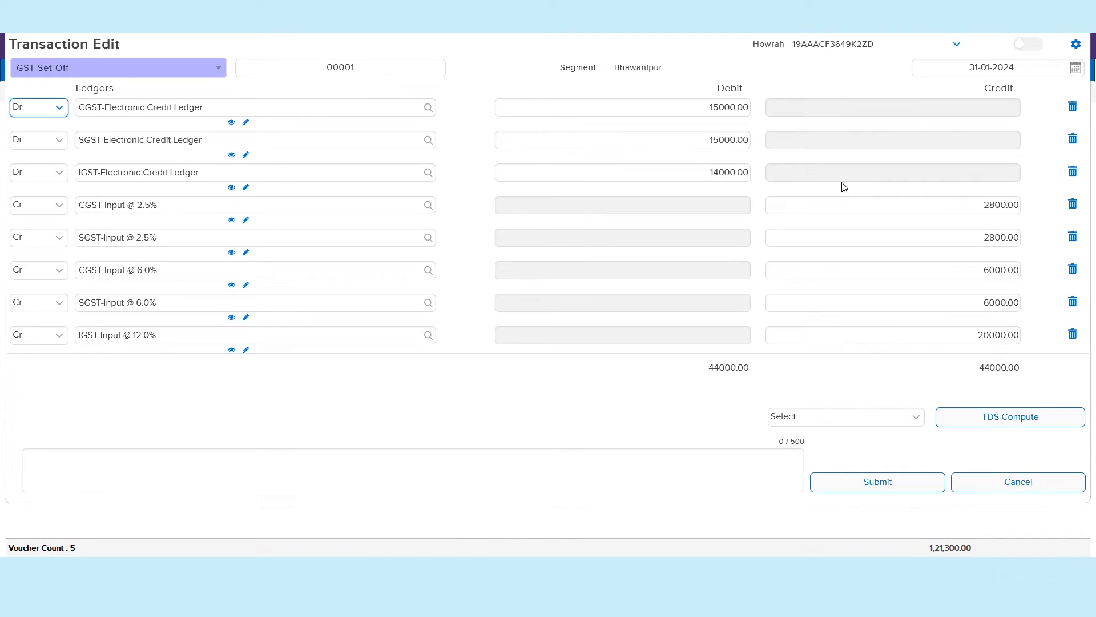
key("Escape")
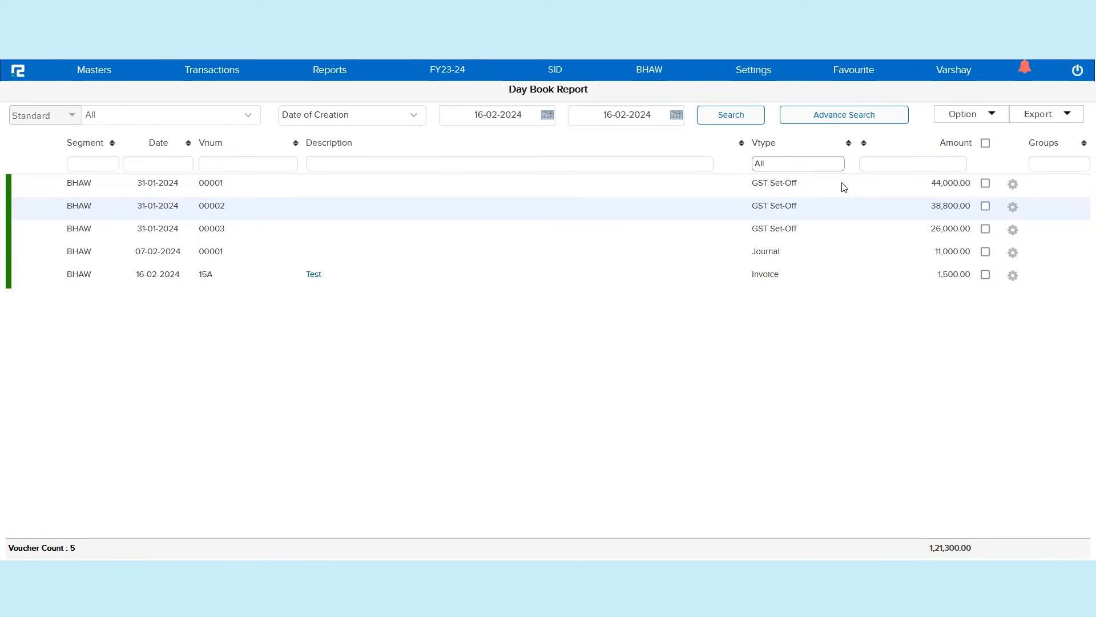
Review the ledger entries of GST Set-Off vouchers 00002 and 00003 from the Day Book report
key("Return")
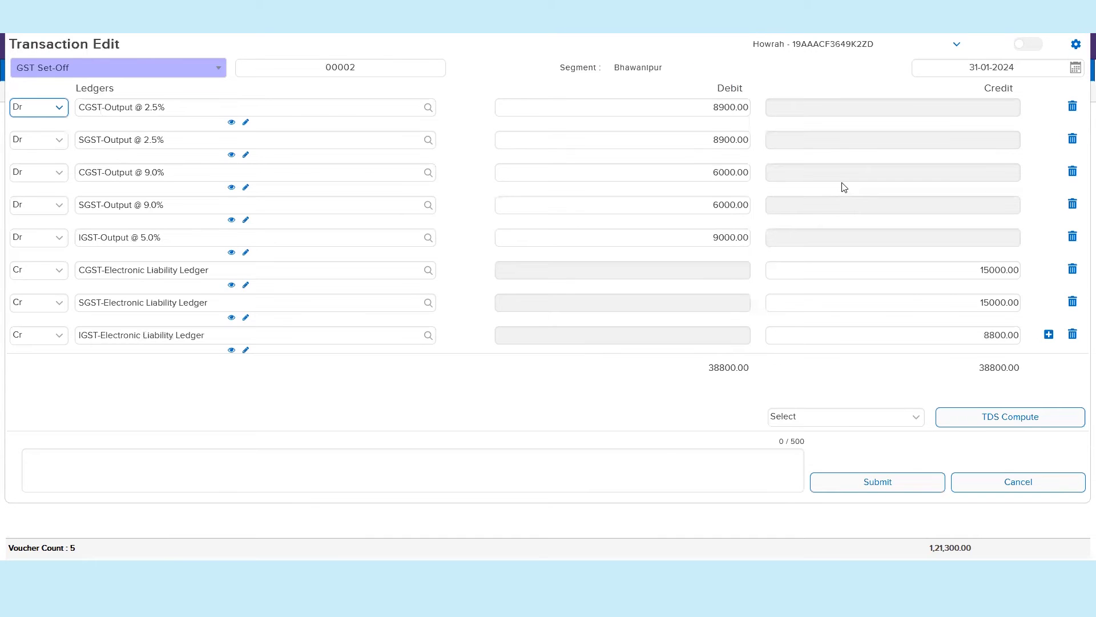
key("Escape")
key("Down")
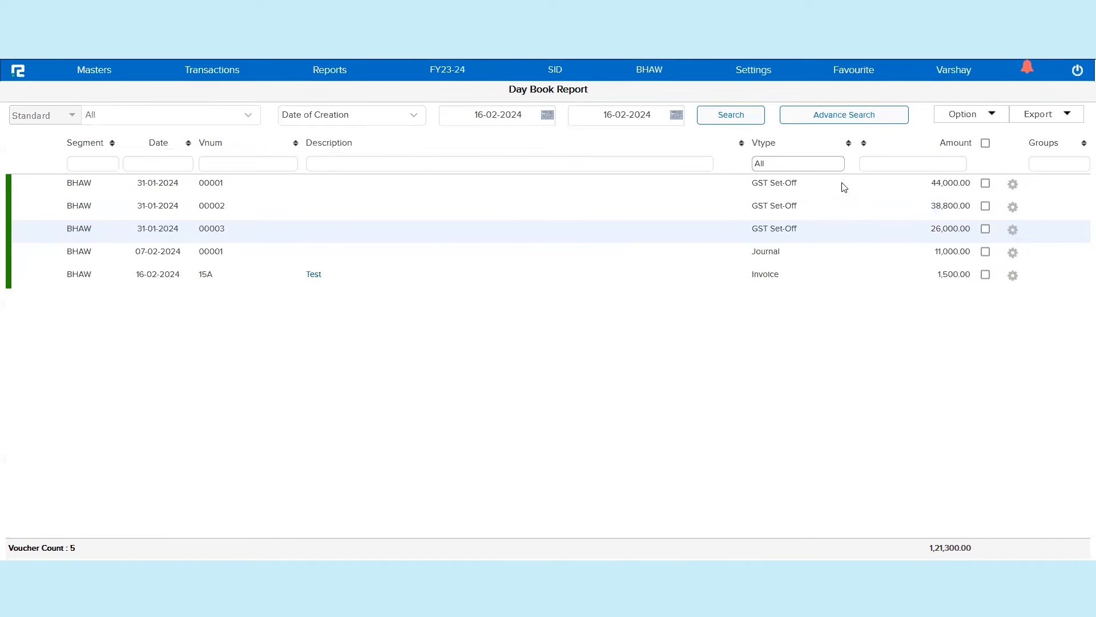
key("Return")
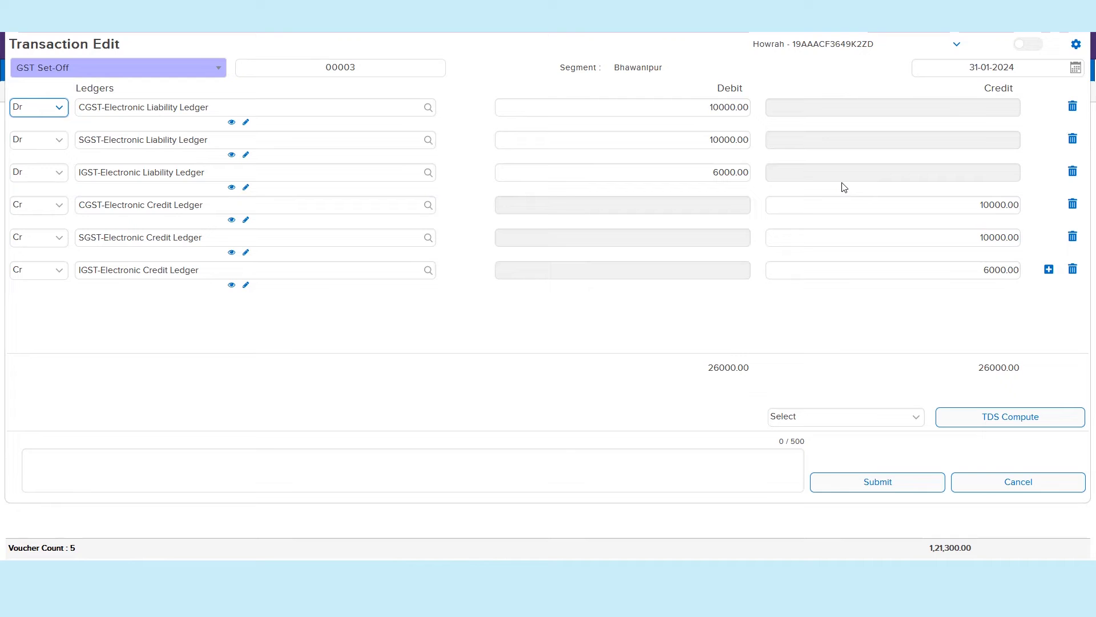
key("Escape")
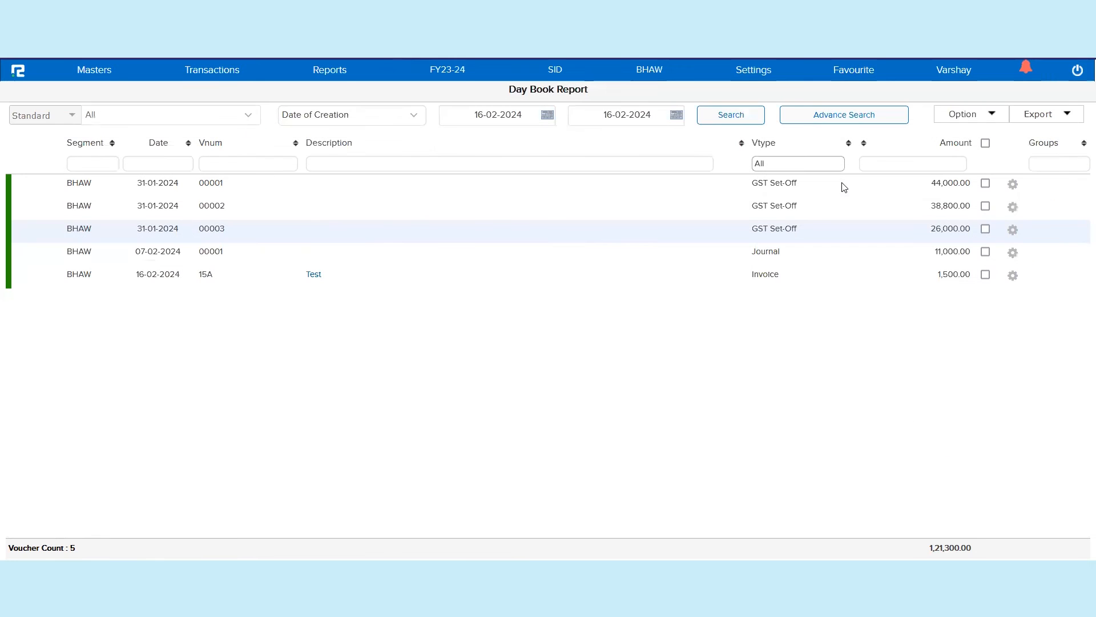
Review the ledger entries of the Journal voucher dated 07-02-2024 and return to the Day Book report
key("Down")
key("Return")
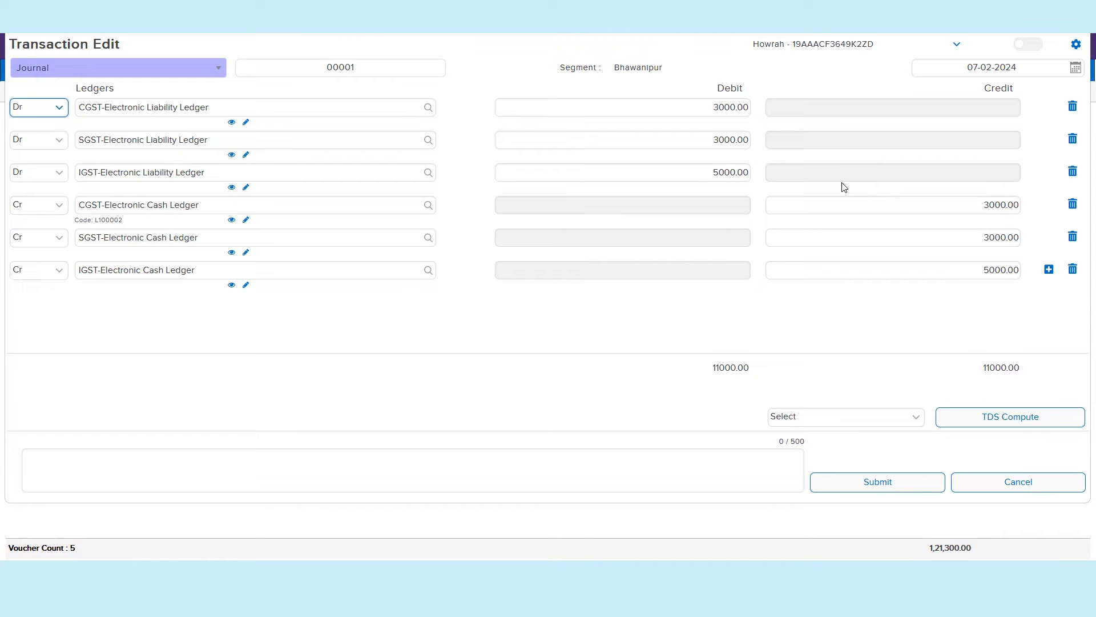
key("Escape")
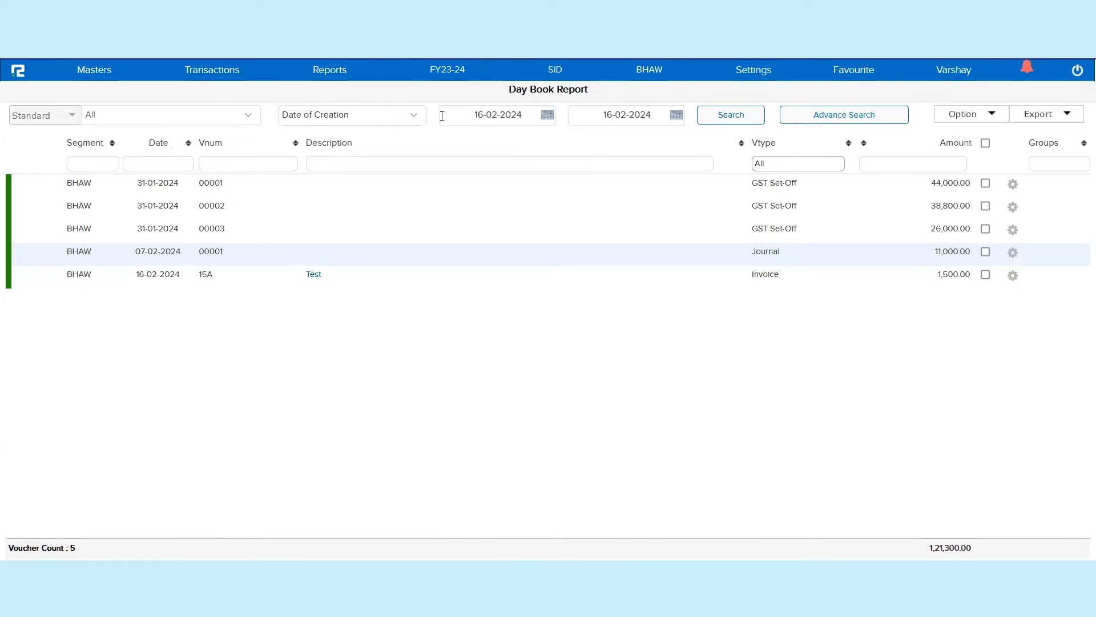
Reopen GST Set-Off voucher 00003 to recheck its liability and credit ledger entries, and close it
left_click(317, 77)
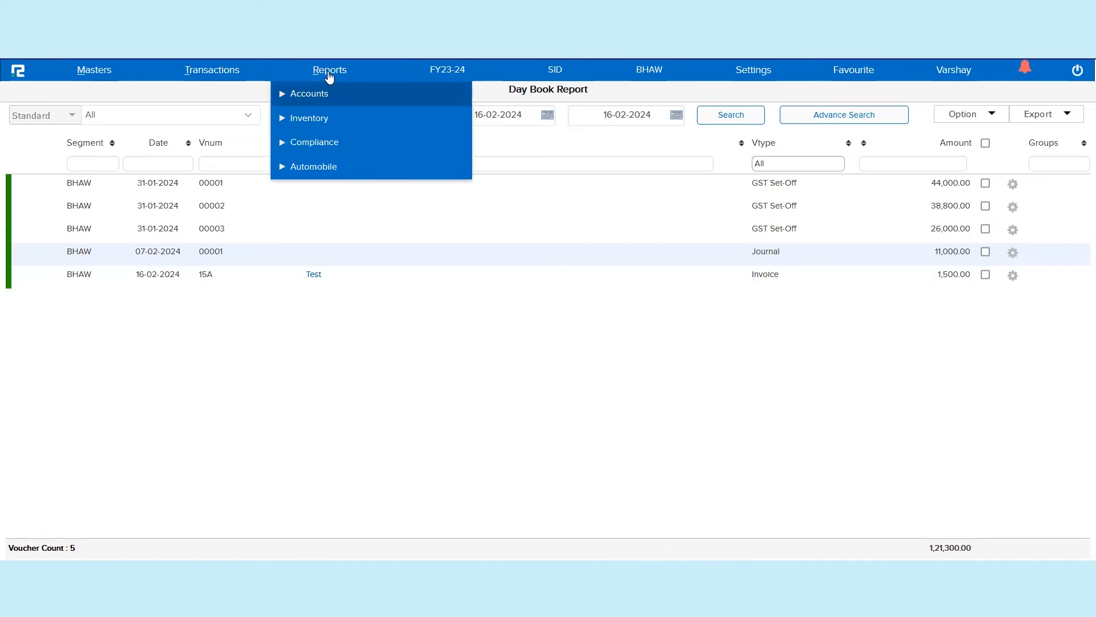
left_click(308, 143)
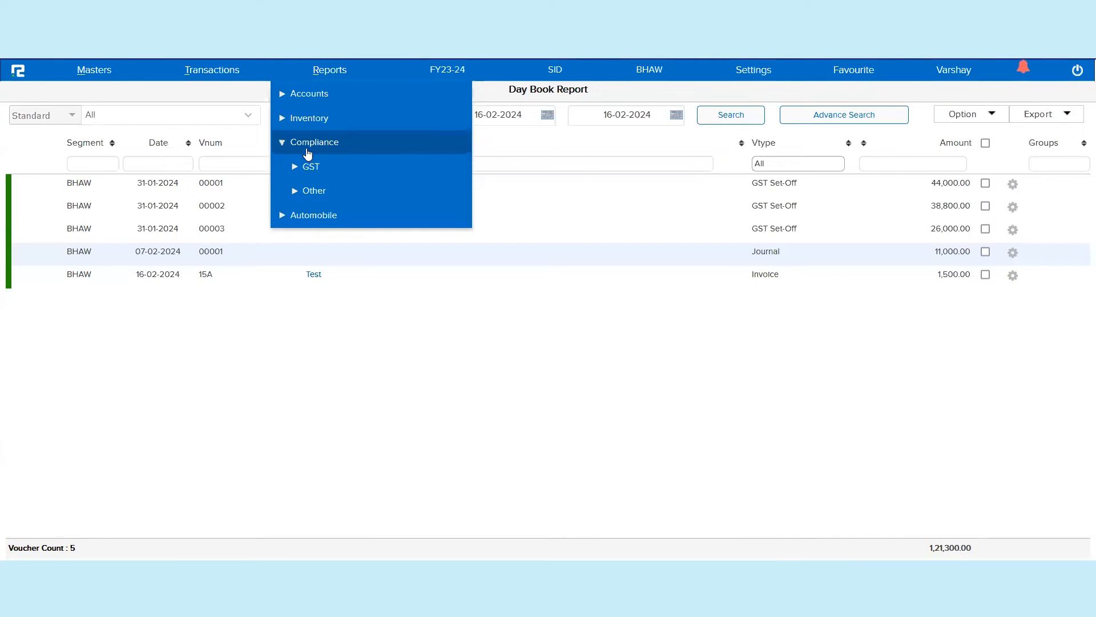
left_click(312, 163)
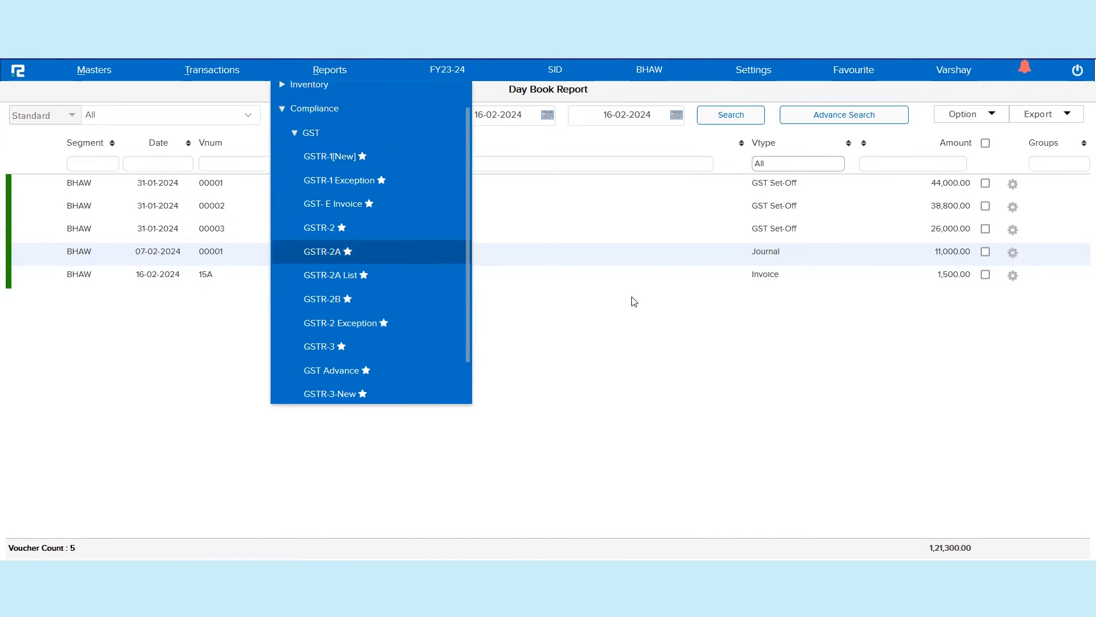
double_click(824, 227)
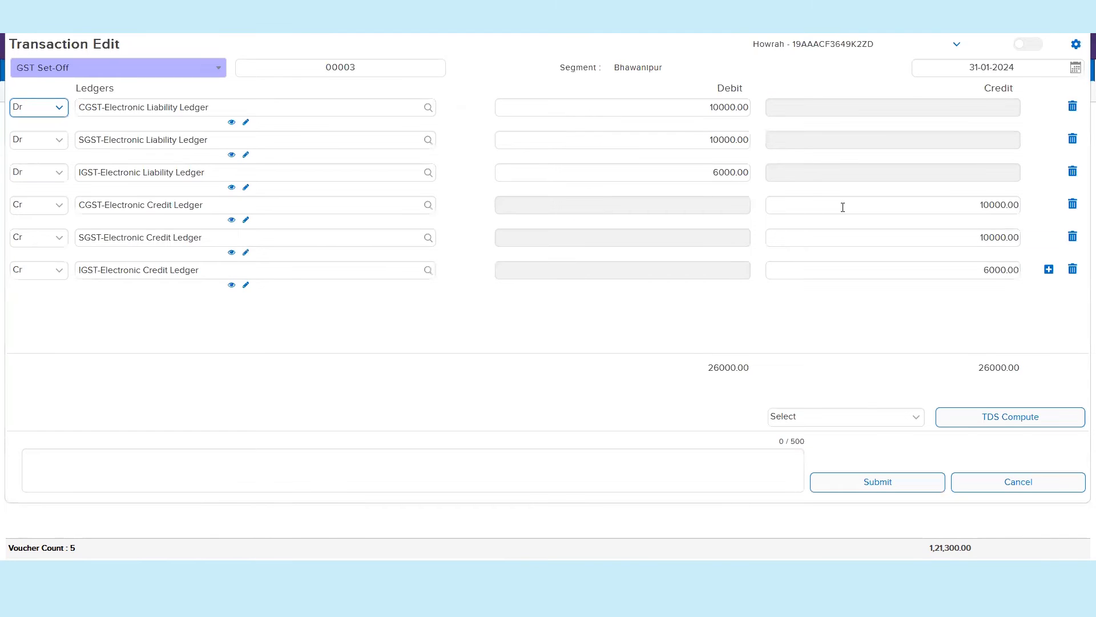
key("Escape")
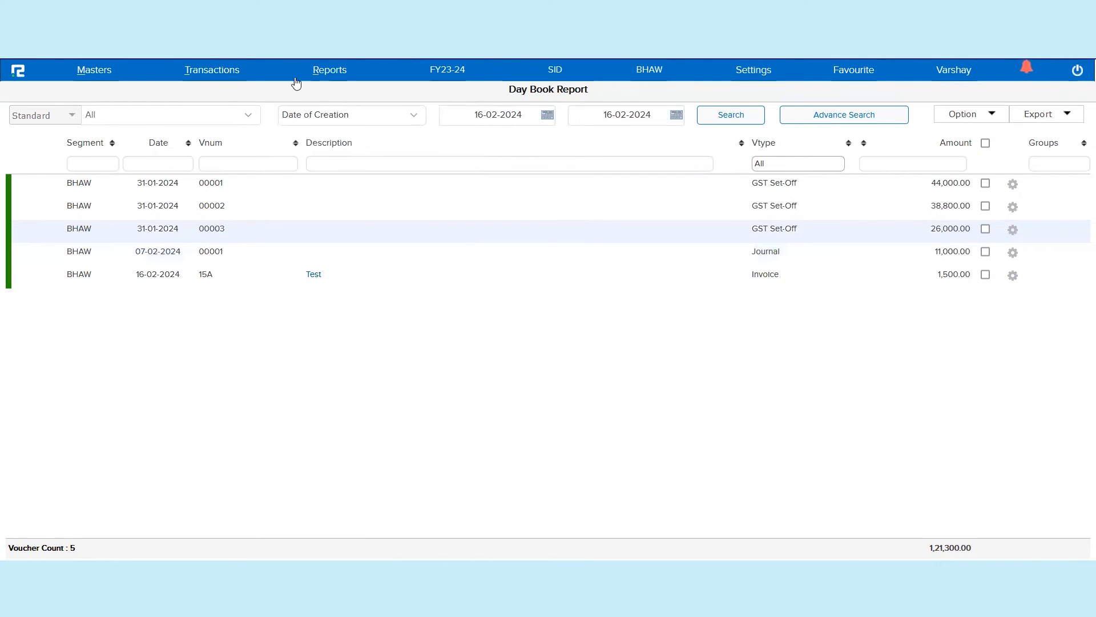
Open the GSTR-3 compliance report in a new browser tab
mouse_move(312, 74)
left_click(316, 141)
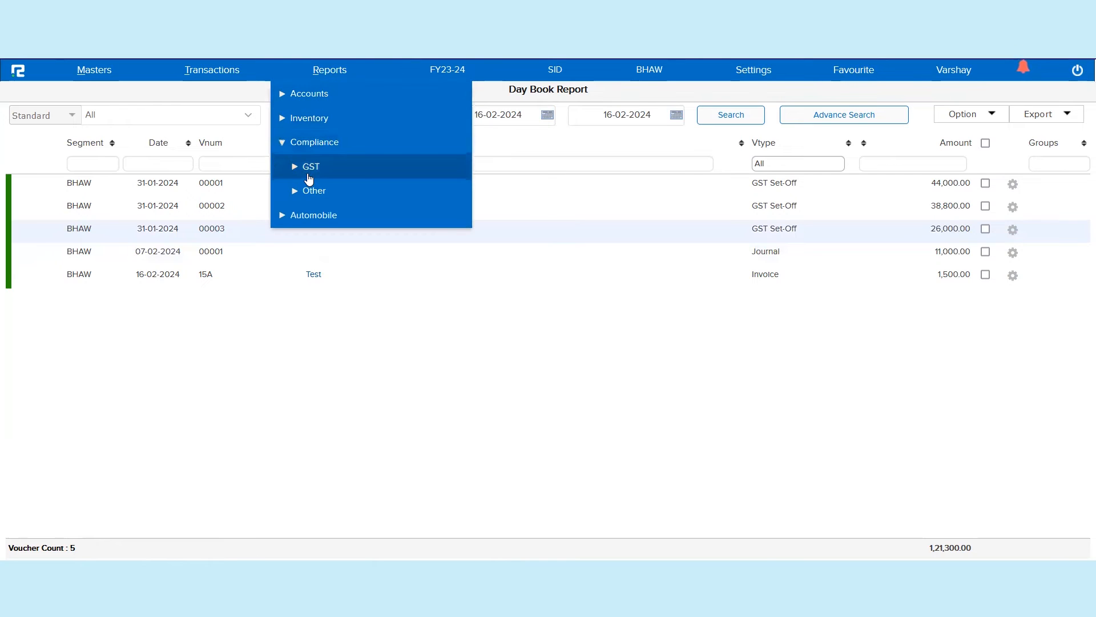
left_click(312, 168)
scroll(319, 319, "up", 1)
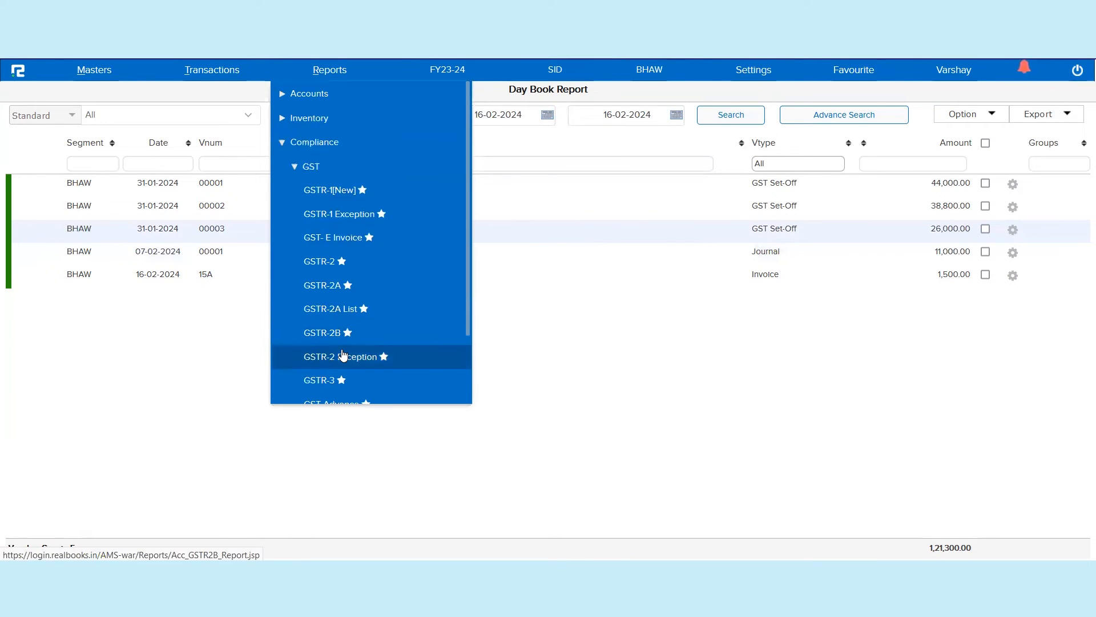
right_click(323, 381)
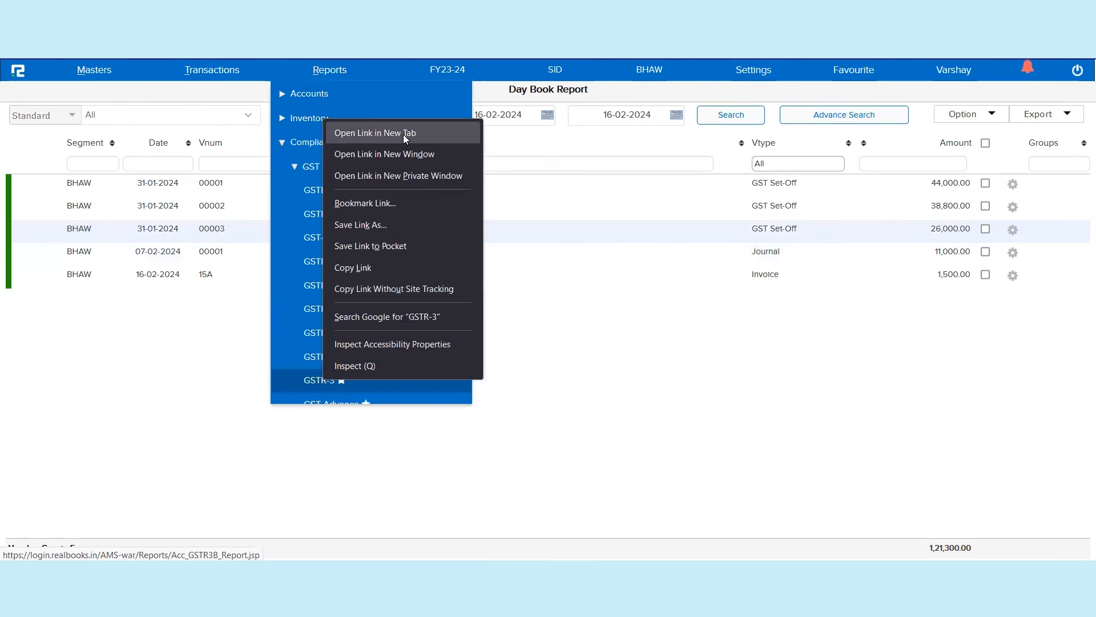
left_click(437, 133)
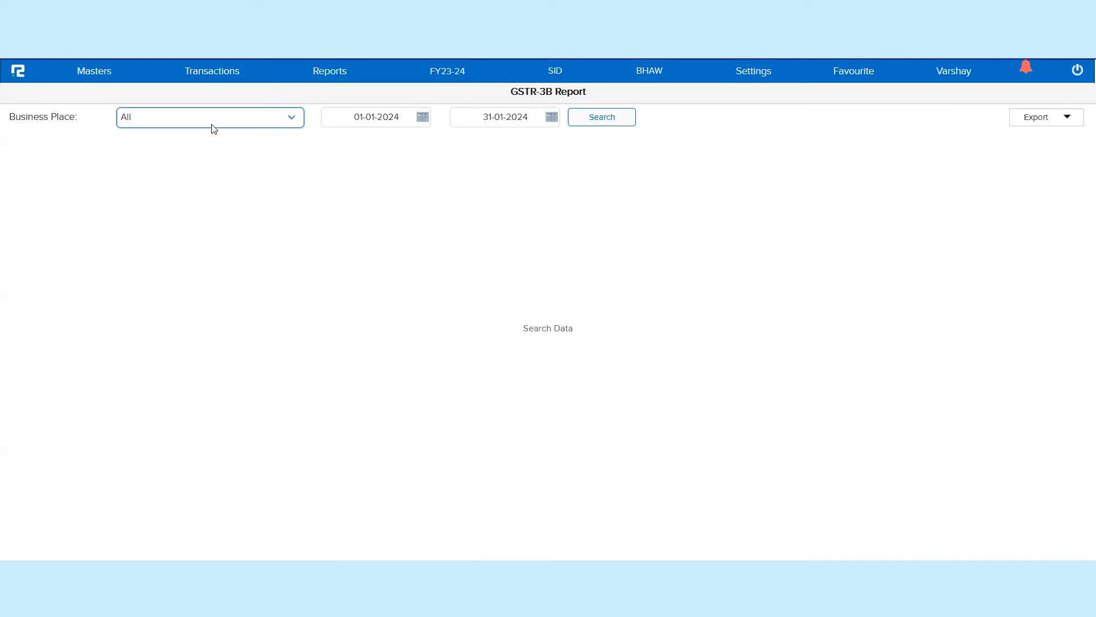
Run the GSTR-3B report for the Howrah business place from 01-01-2024 to 31-01-2024
left_click(211, 124)
left_click(195, 155)
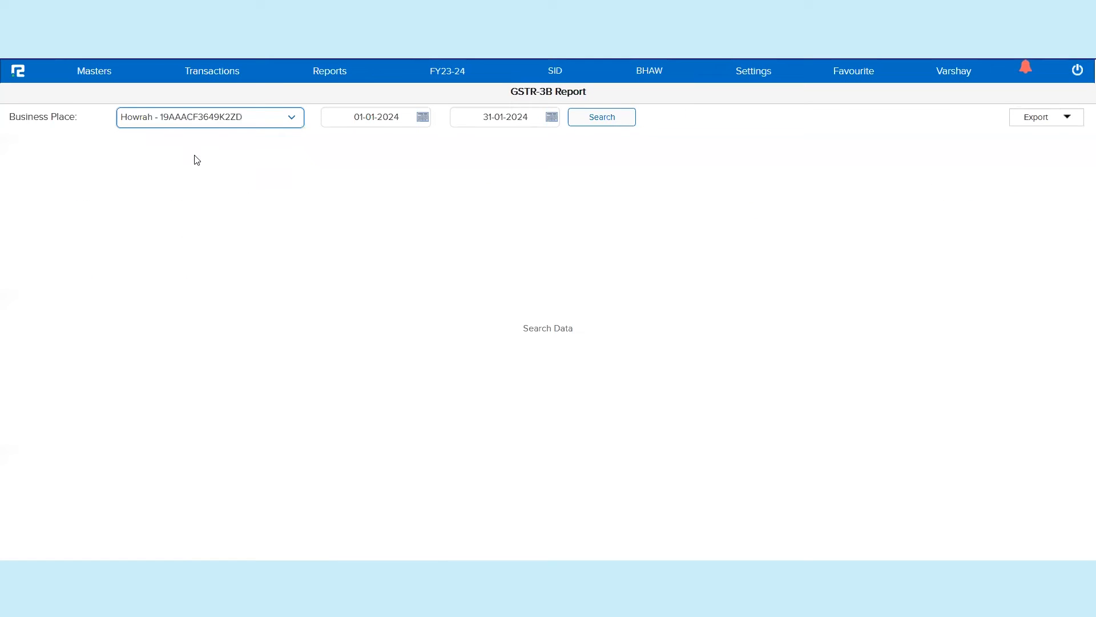
left_click(595, 123)
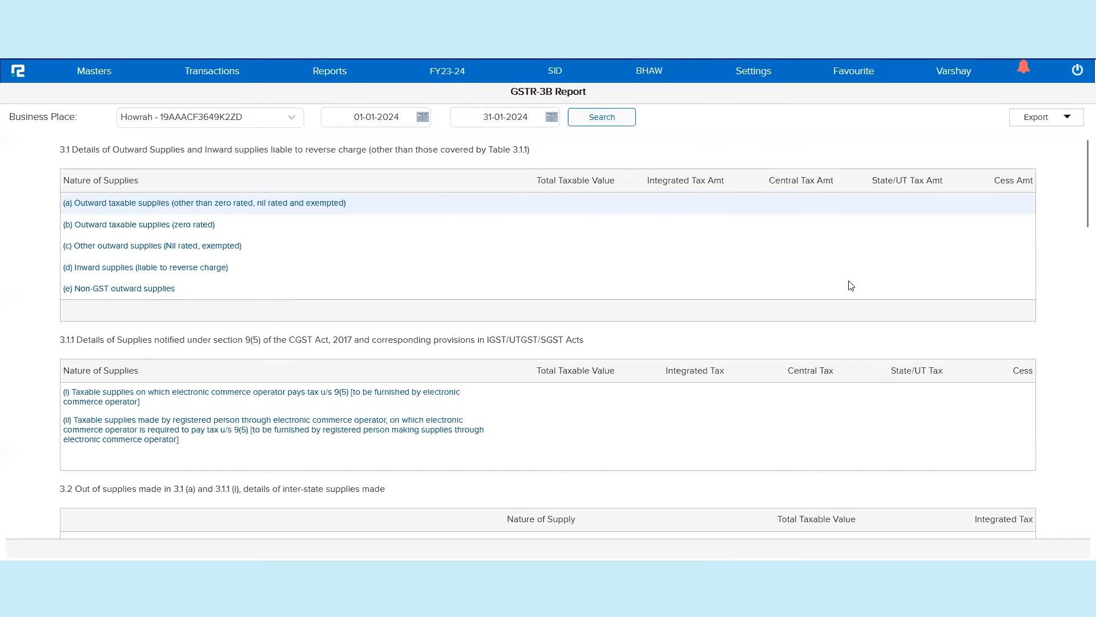
Expand the GST Auto Set-Off Help table below the TDS/TCS Credit section and examine the amounts per GST type
scroll(683, 303, "down", 4)
scroll(683, 304, "down", 13)
scroll(682, 303, "down", 7)
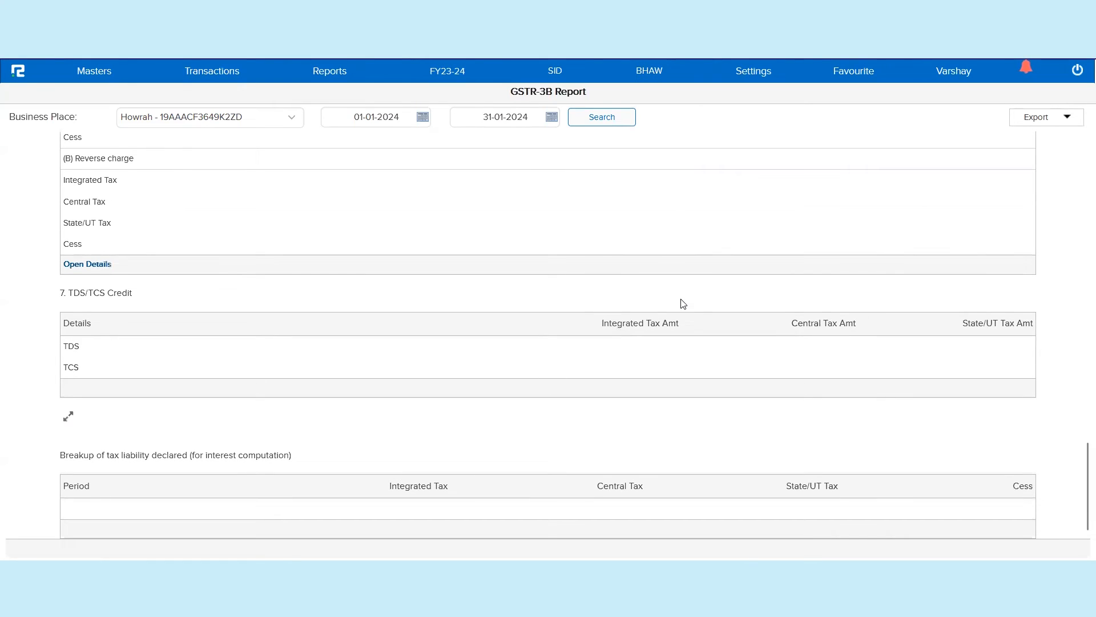
left_click(68, 420)
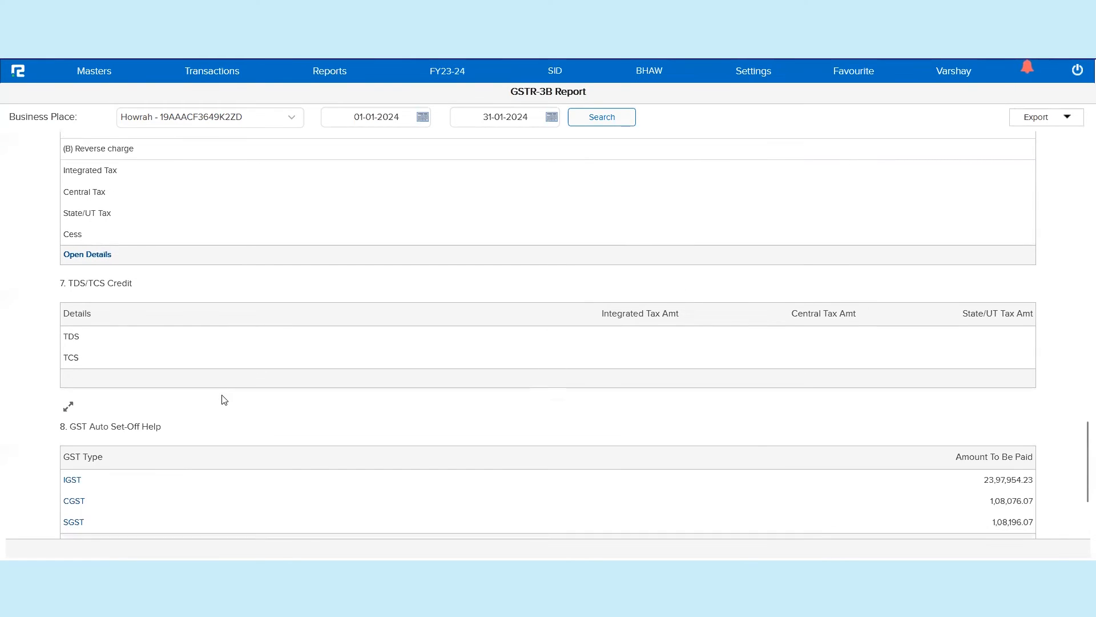
scroll(221, 399, "down", 1)
left_click_drag(70, 362, 165, 368)
left_click(300, 350)
scroll(301, 350, "down", 1)
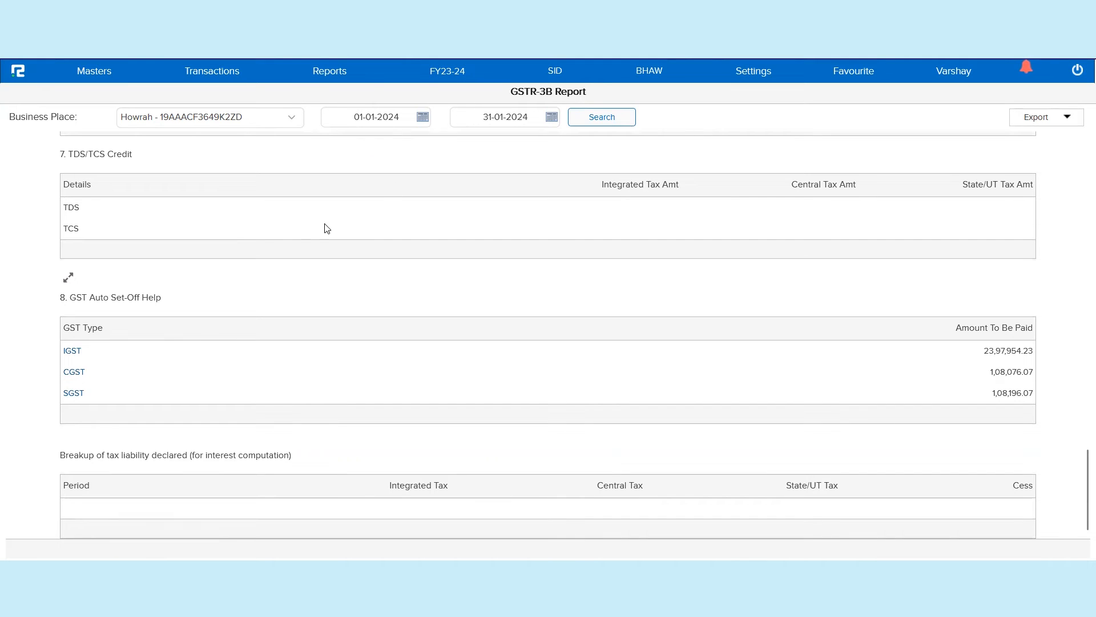
Examine the IGST breakup in the GST Auto Set-Off Help table and show the report's export options
left_click(72, 351)
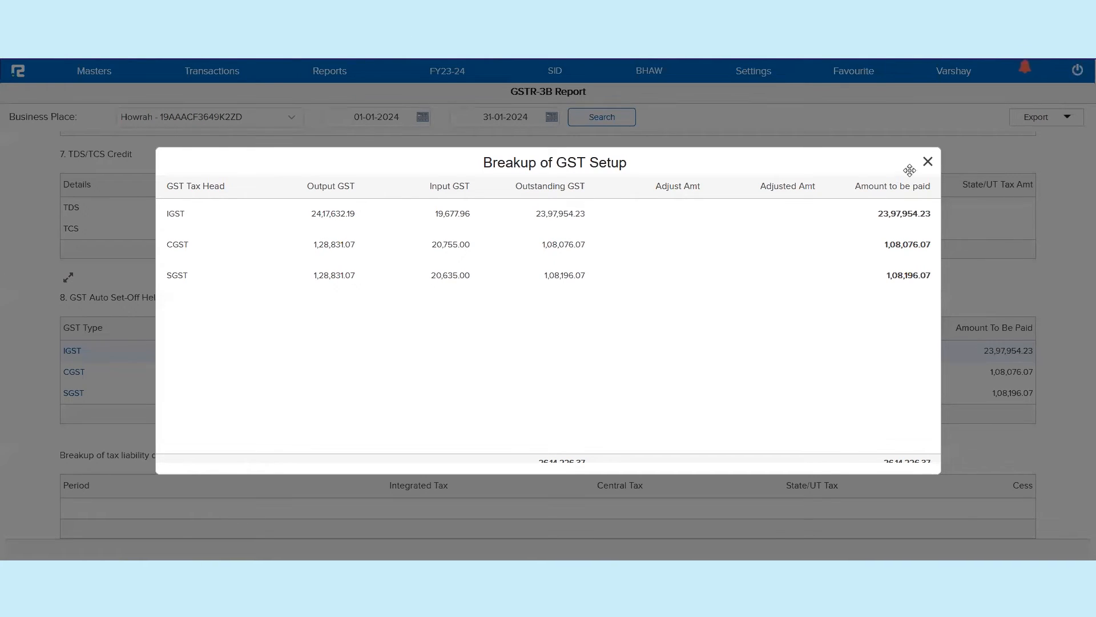
left_click(927, 162)
left_click(1060, 121)
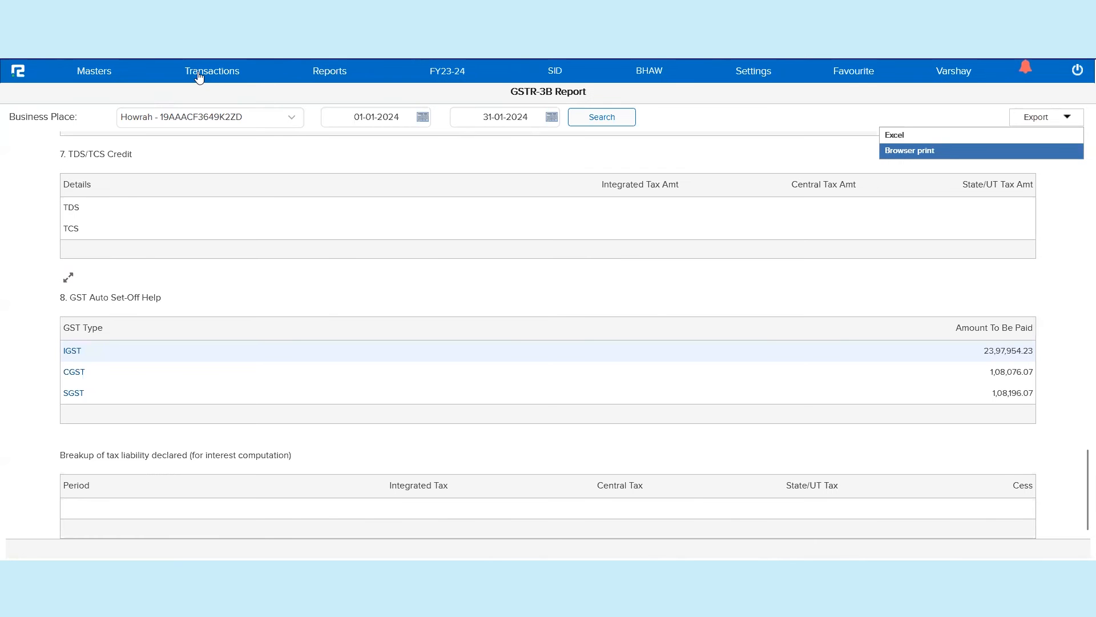
Open the Import Data page for transactions
left_click(200, 77)
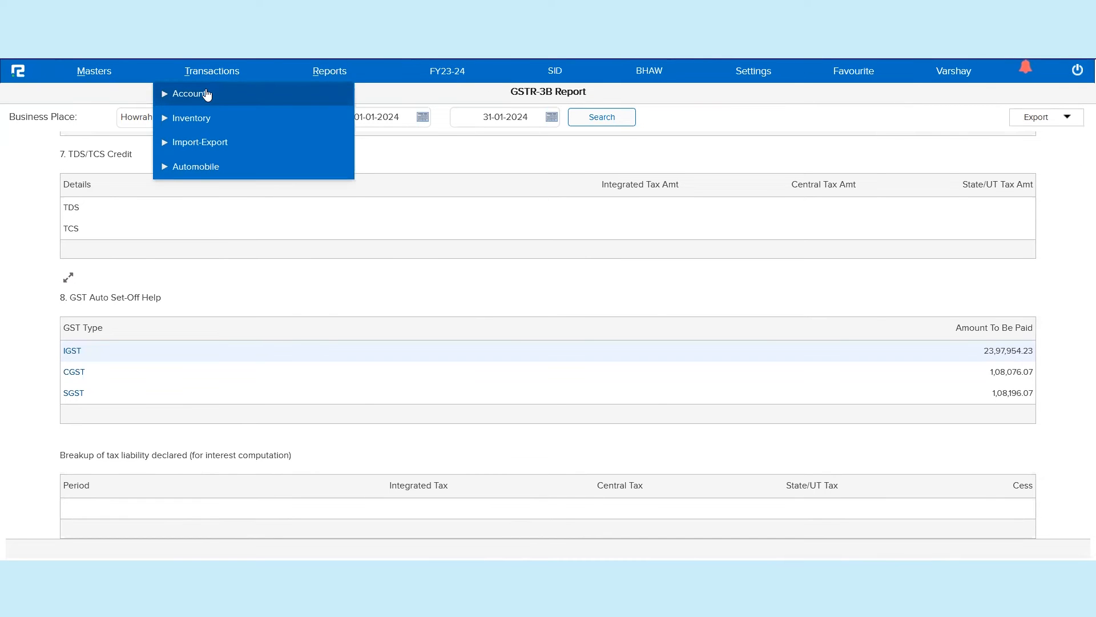
left_click(207, 93)
left_click(207, 93)
left_click(190, 142)
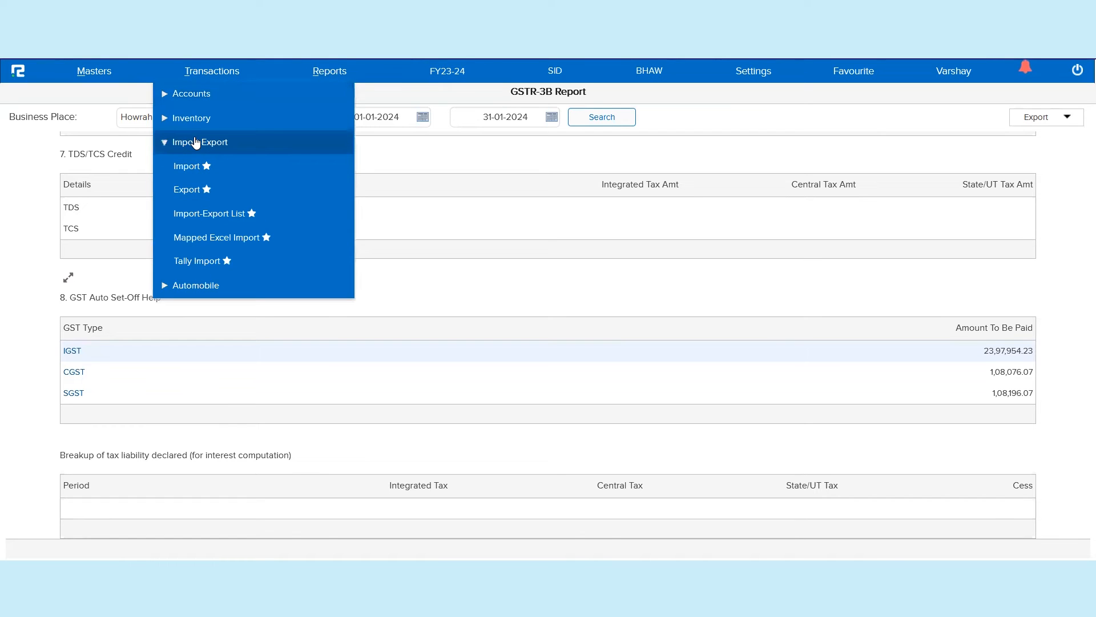
left_click(190, 169)
Choose Accounts Voucher as the Excel import type and download its template
scroll(110, 264, "down", 5)
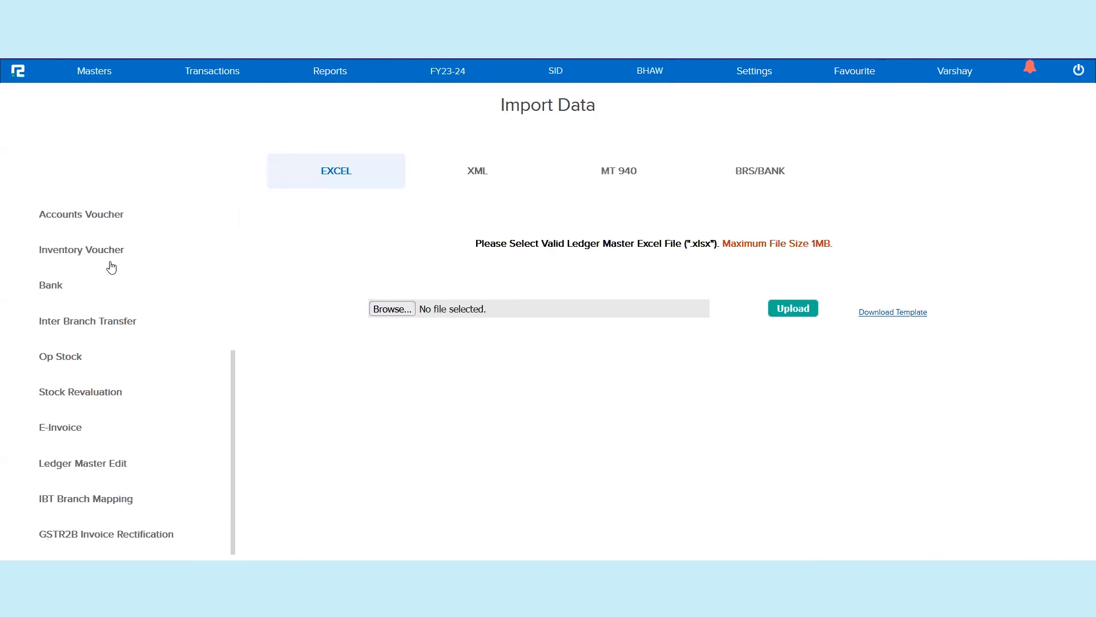
scroll(109, 279, "up", 5)
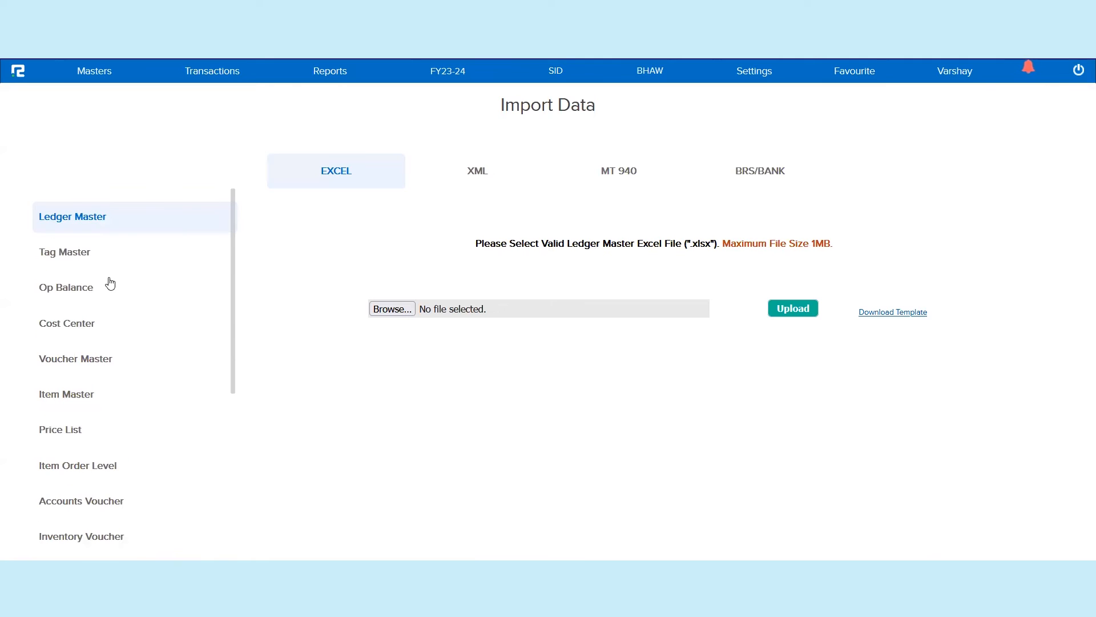
left_click(80, 359)
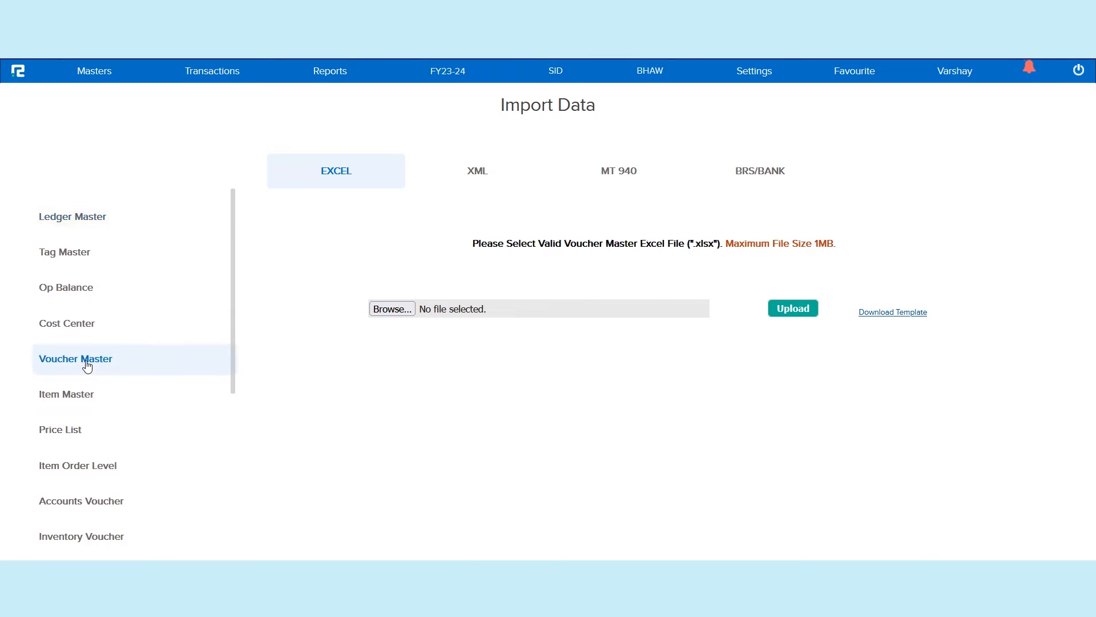
scroll(86, 366, "down", 5)
left_click(87, 214)
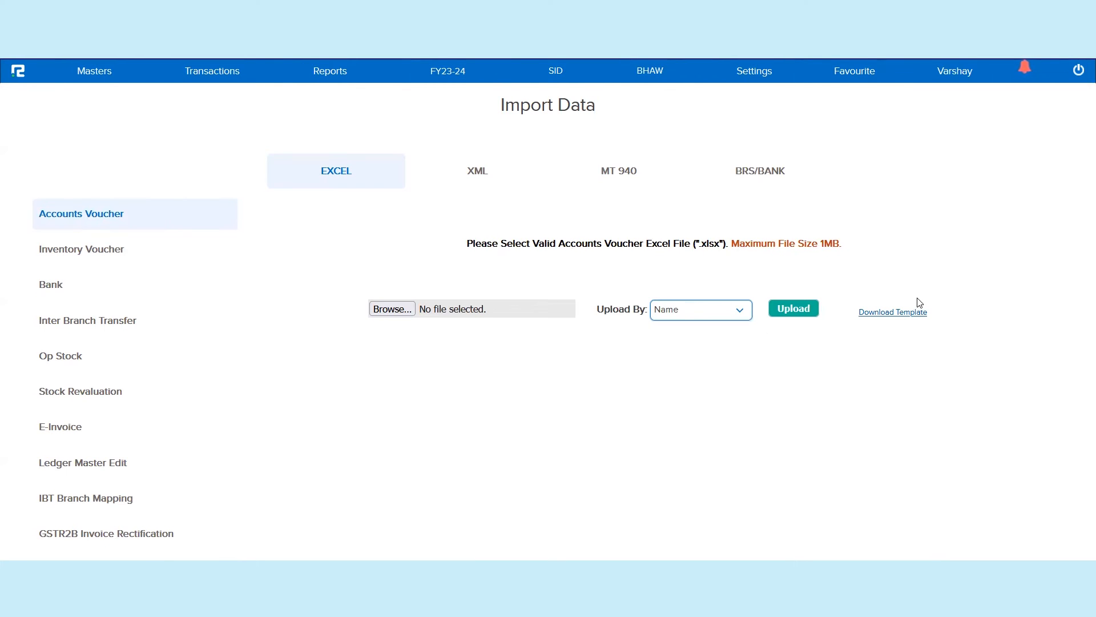
left_click(912, 314)
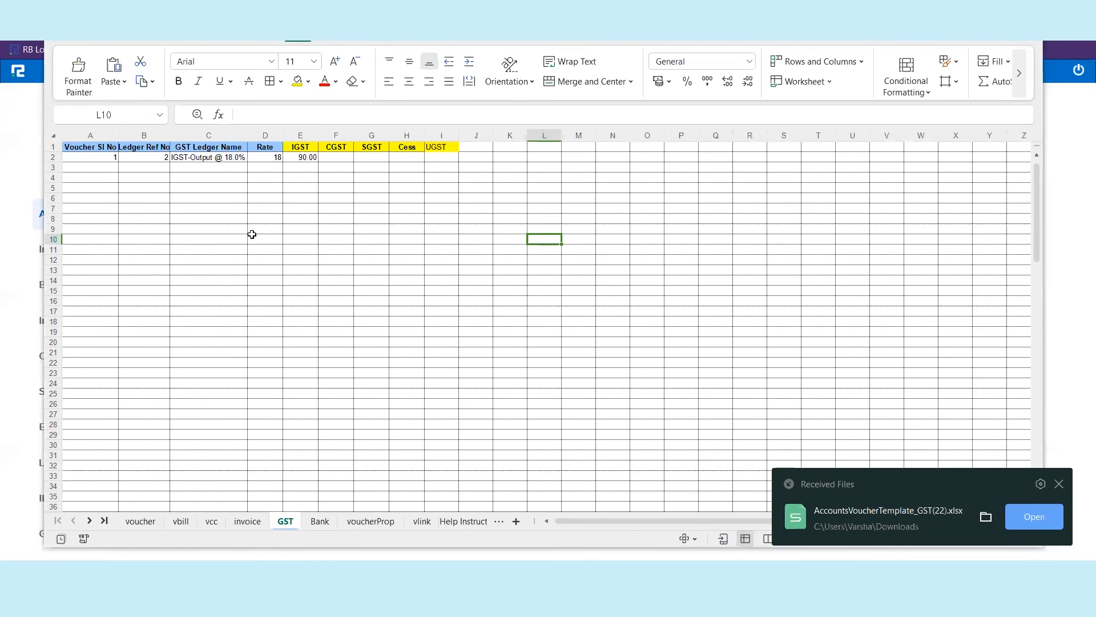
Show the voucher sheet of the downloaded template and select the first empty Voucher Type cell, D5
left_click(142, 522)
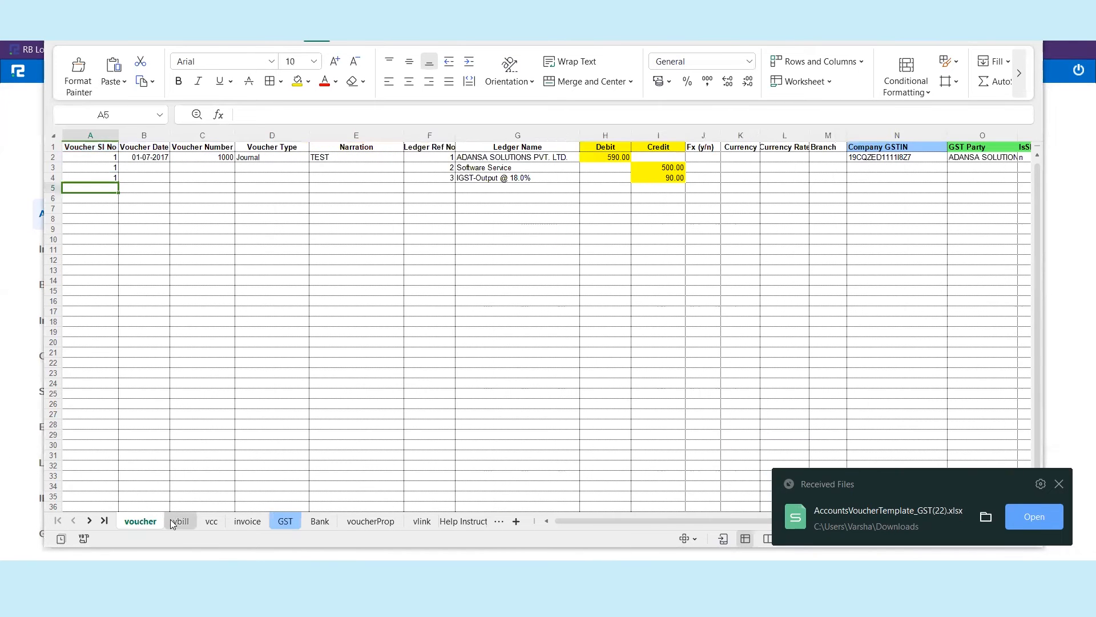
left_click(241, 190)
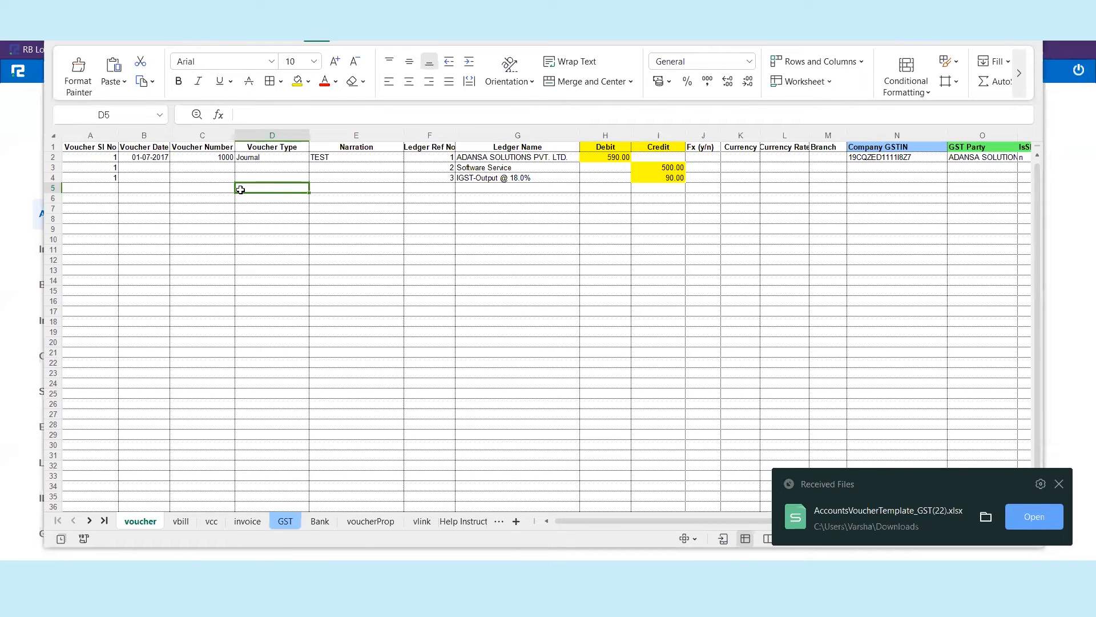
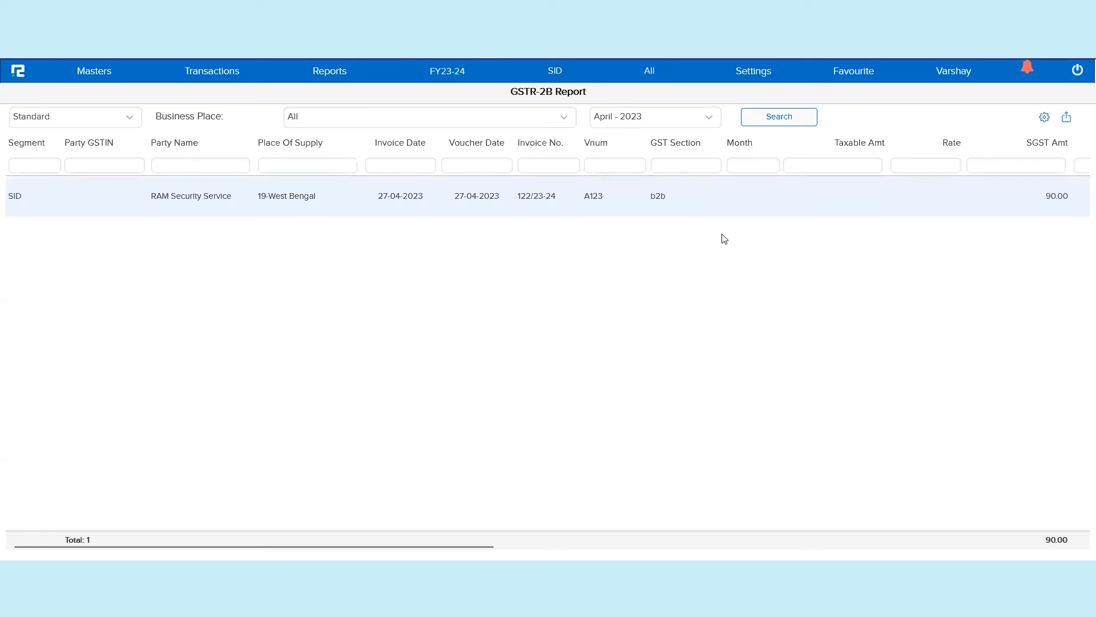
Run the GSTR-2B report for December - 2023 and examine its Input Taken and Matching Status columns
left_click(610, 122)
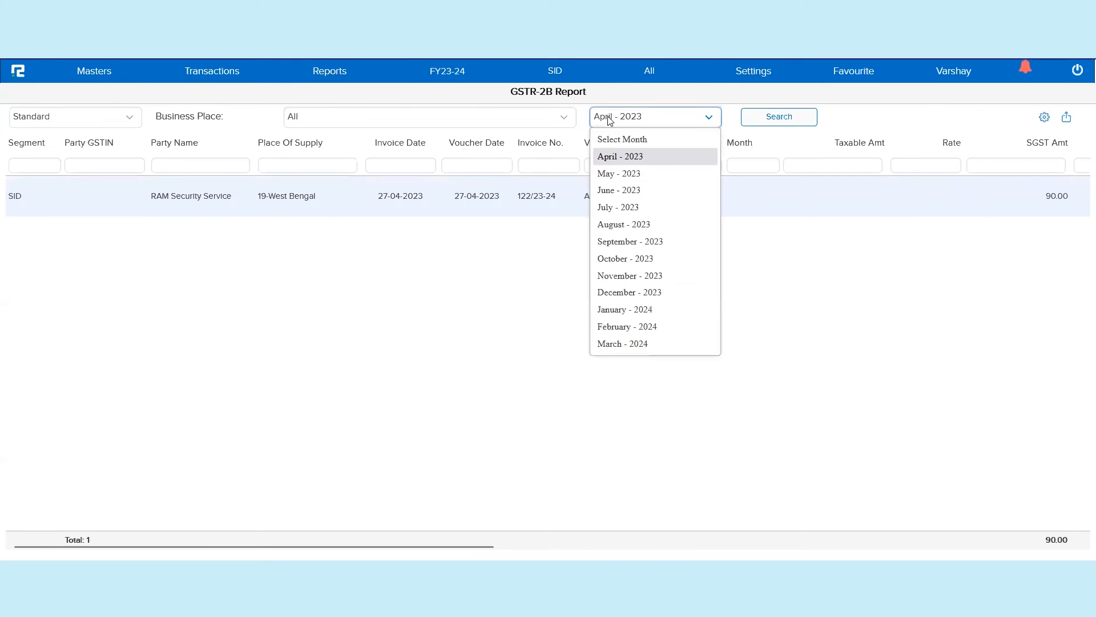
left_click(639, 294)
left_click(797, 120)
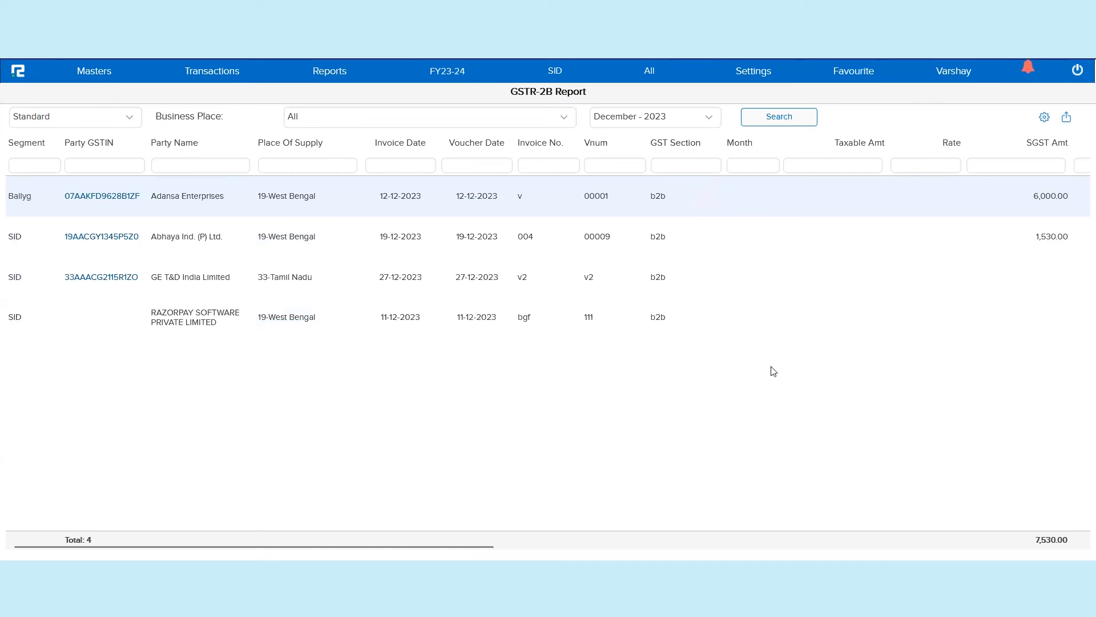
left_click_drag(501, 551, 1053, 522)
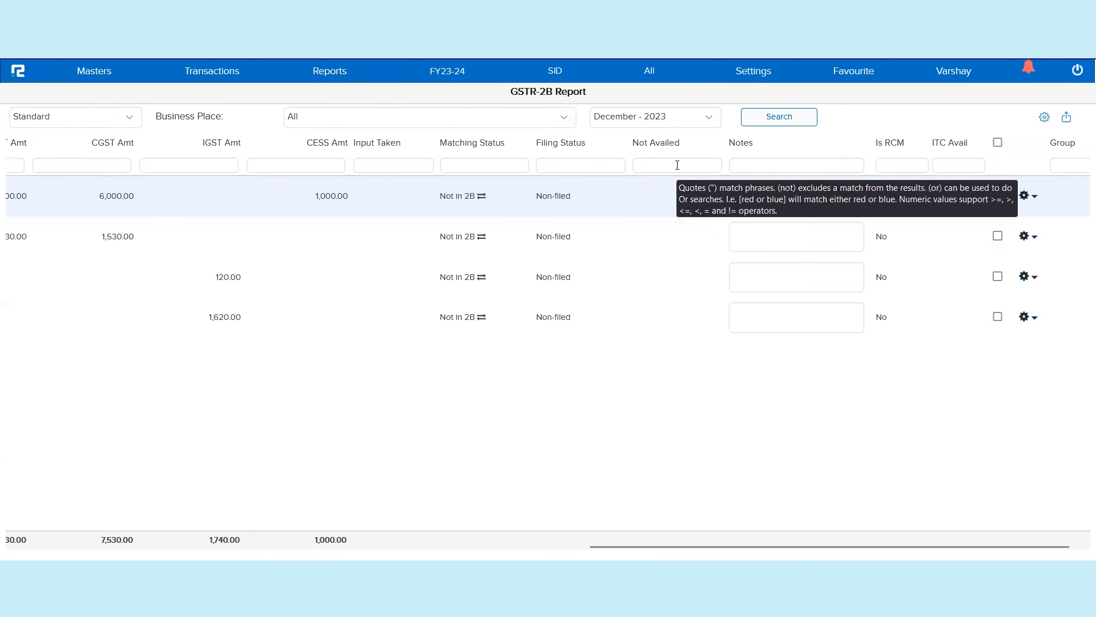
triple_click(379, 144)
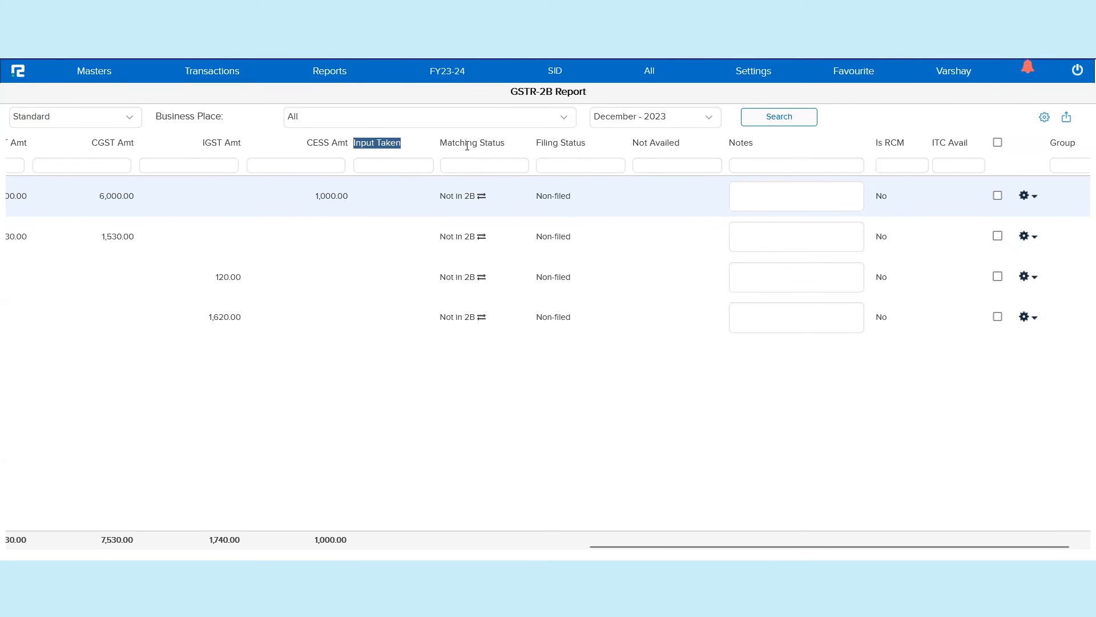
Select the first two report entries and view the month choices of Enable Matching for month without saving
left_click(1049, 118)
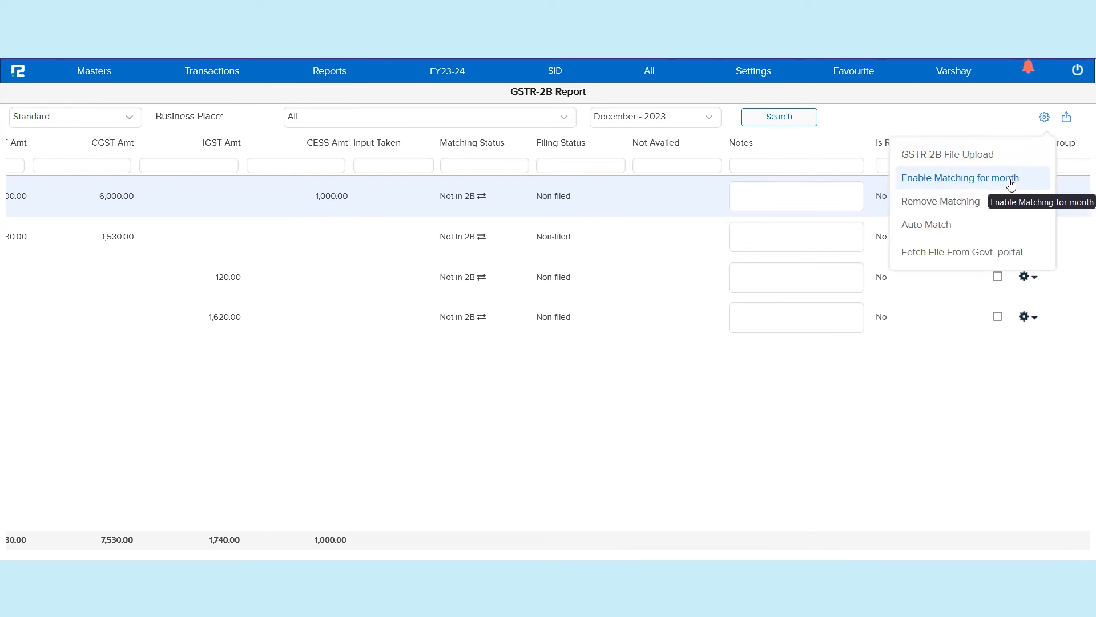
left_click(986, 381)
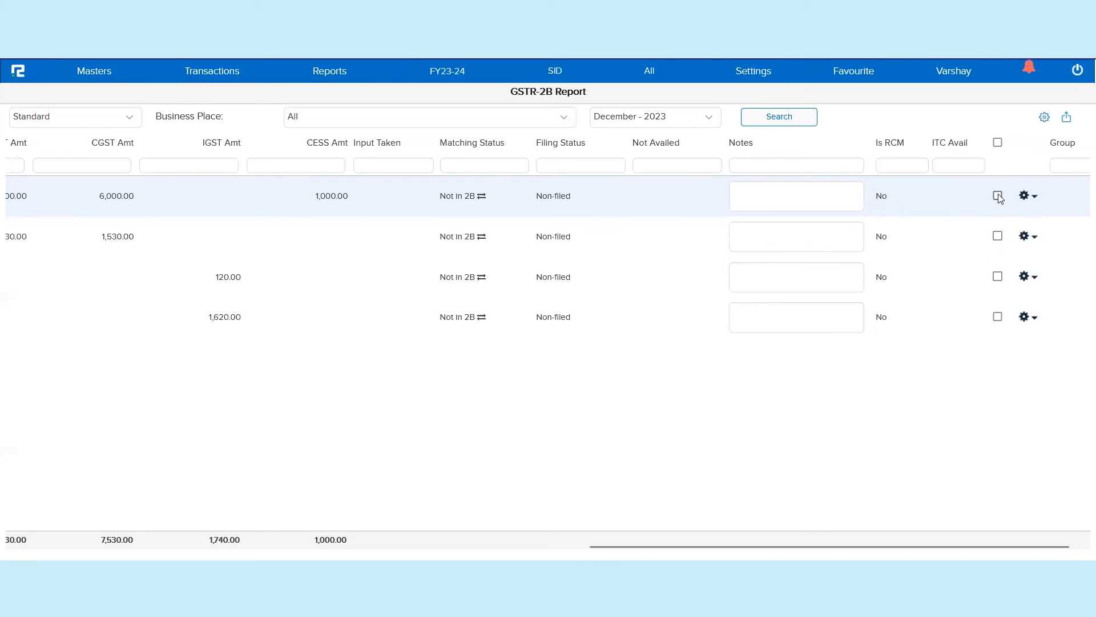
left_click(998, 196)
left_click(998, 236)
left_click(1045, 117)
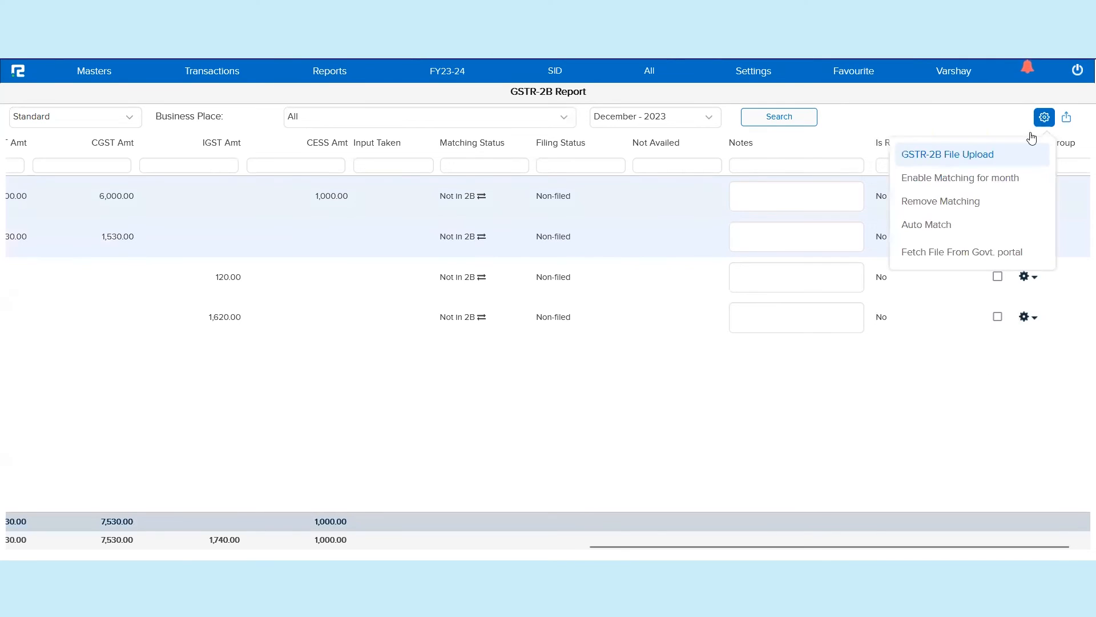
left_click(957, 182)
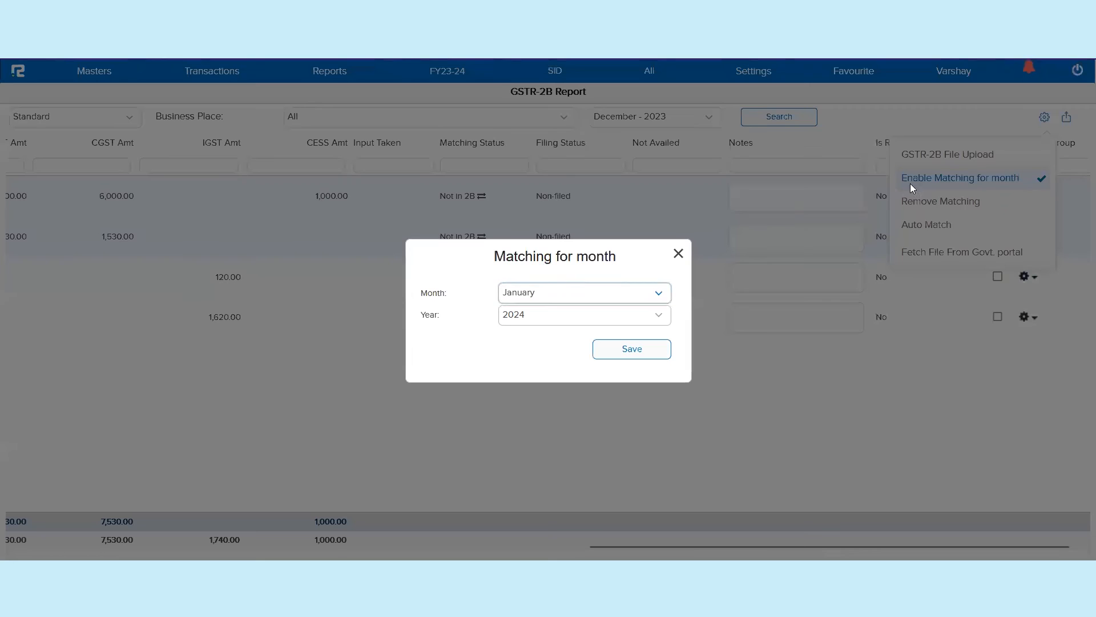
left_click(534, 294)
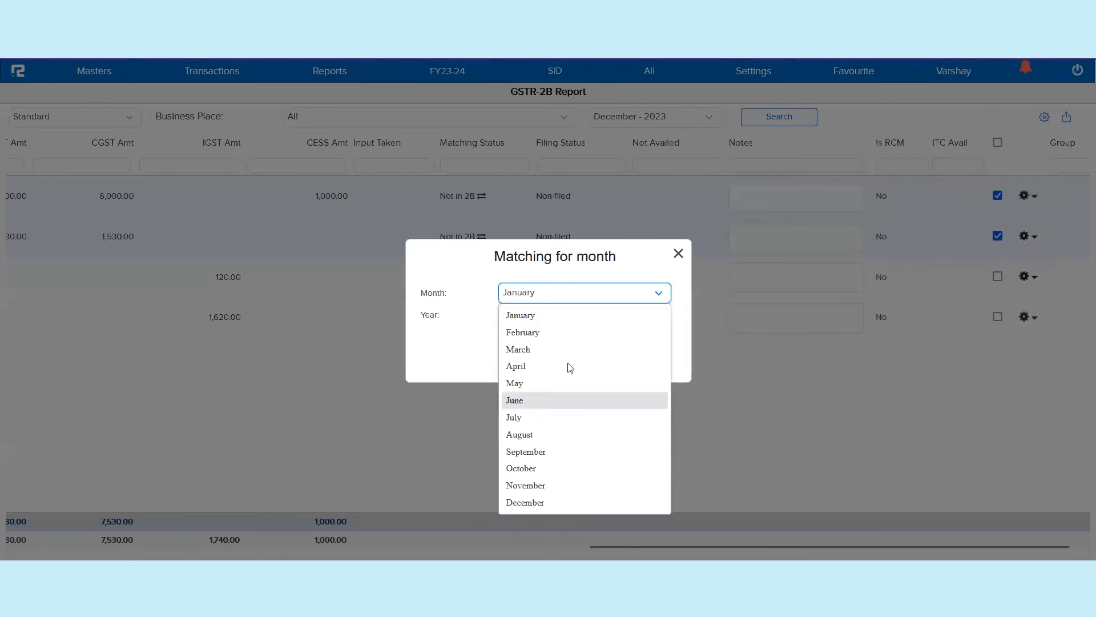
left_click(457, 352)
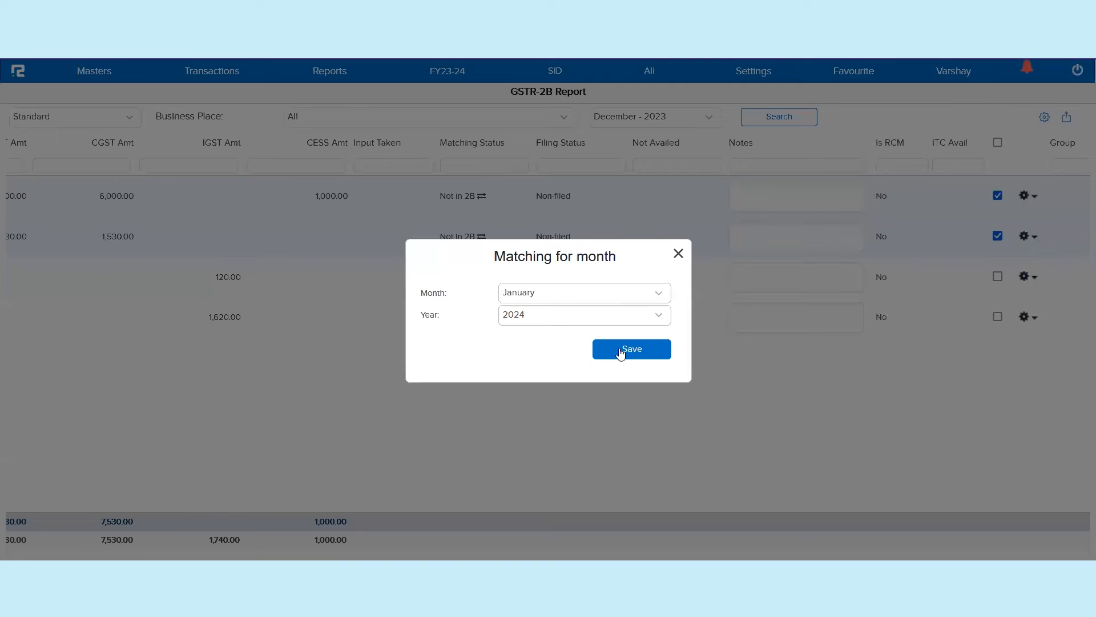
left_click(679, 255)
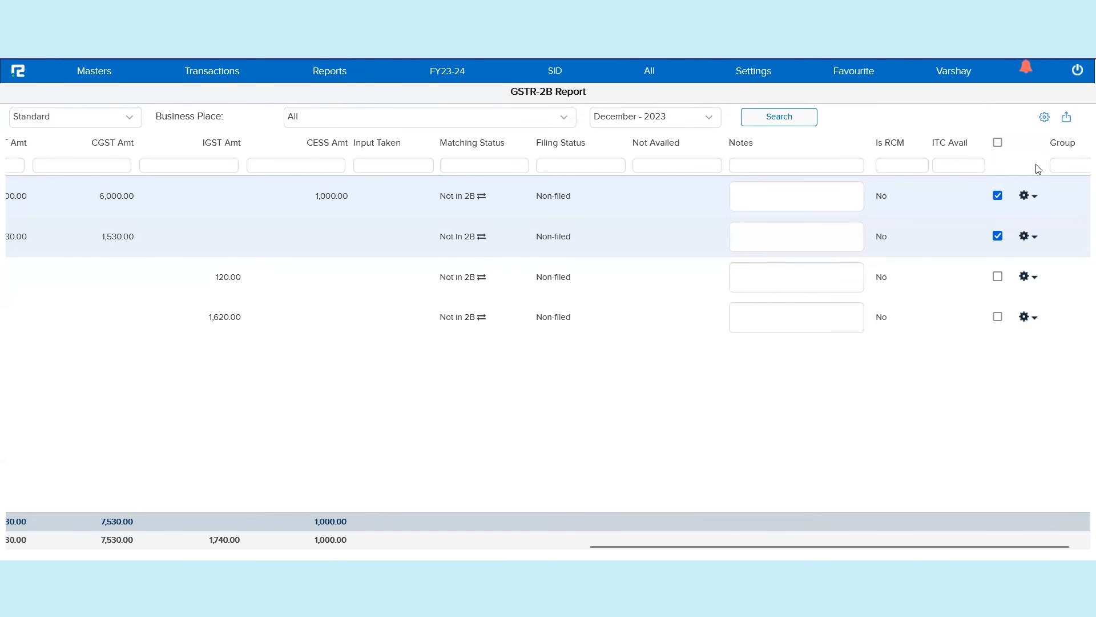
Show the report's matching and upload options and review the Matching Status and Input Taken columns
left_click(1045, 118)
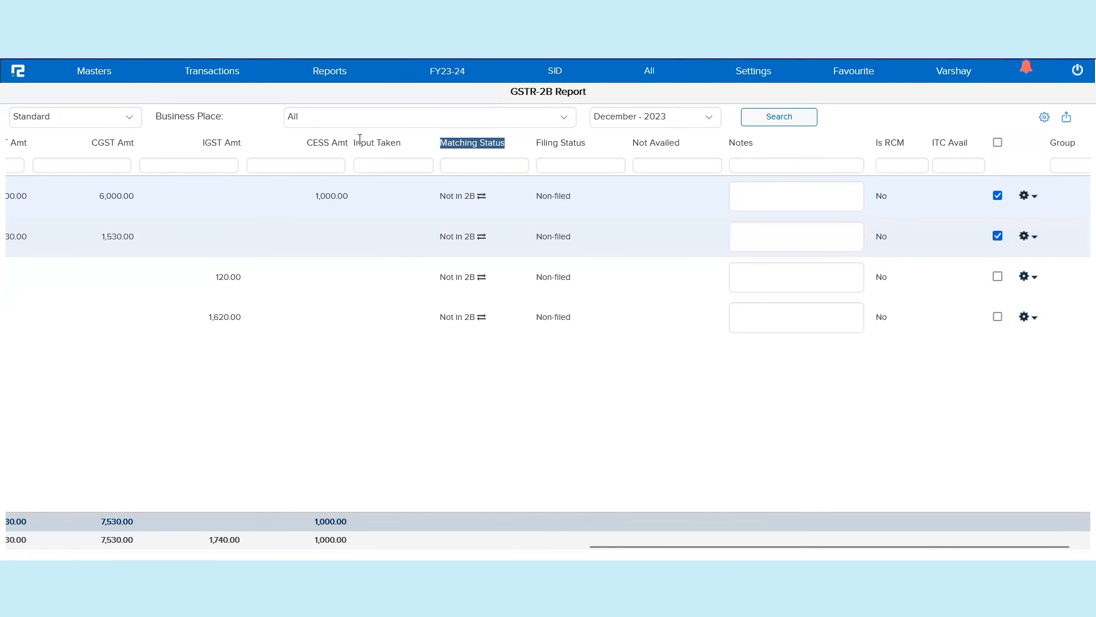
left_click(392, 221)
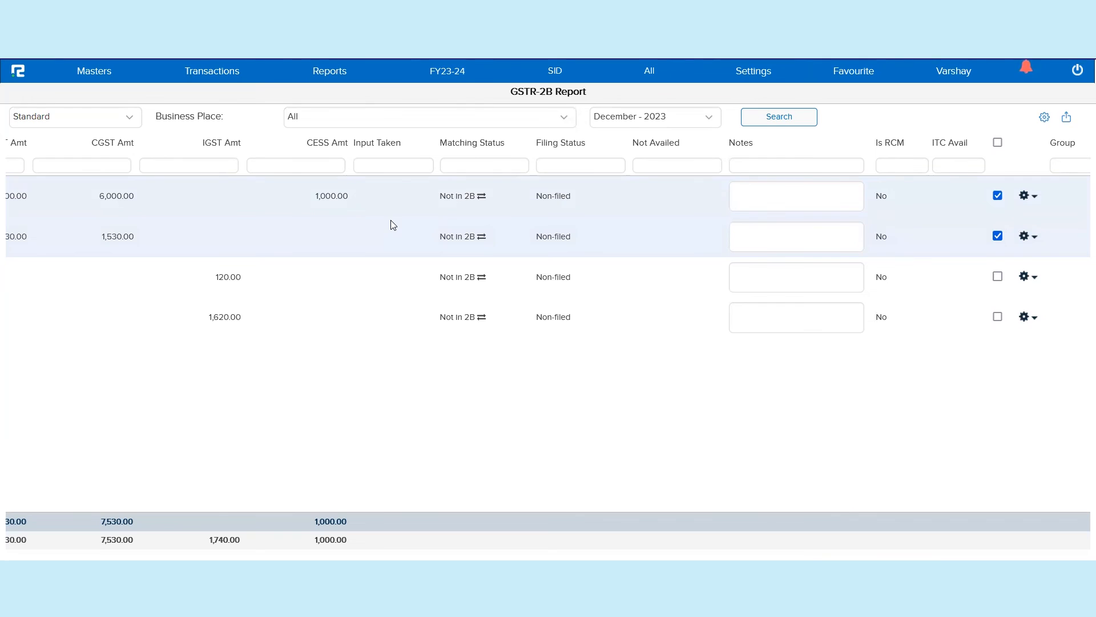
scroll(393, 225, "left", 1)
Open the Voucher Type Edit list from the Accounts masters
left_click(88, 73)
left_click(92, 97)
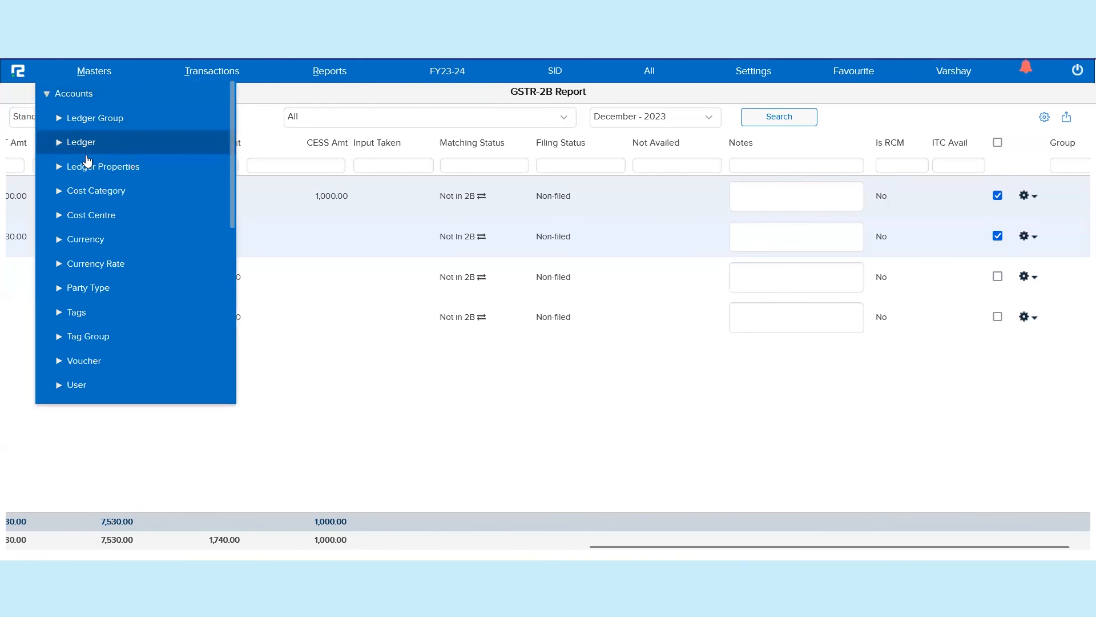
left_click(75, 358)
left_click(78, 373)
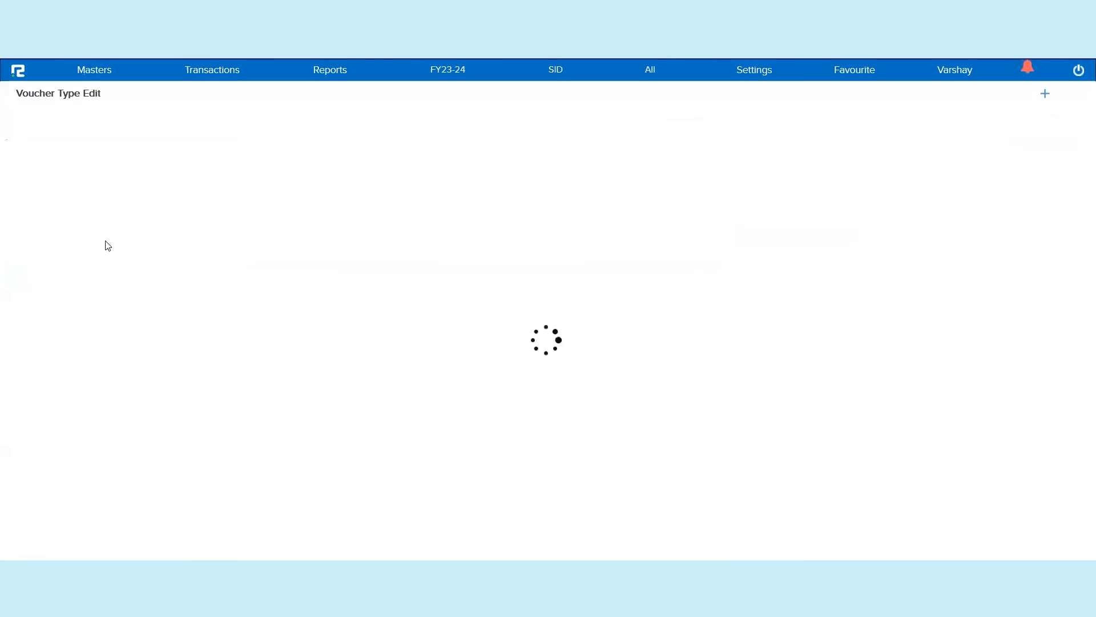
Filter the voucher types by the name gst, and narrow the filter to the copied name GST Set-Off
left_click(142, 131)
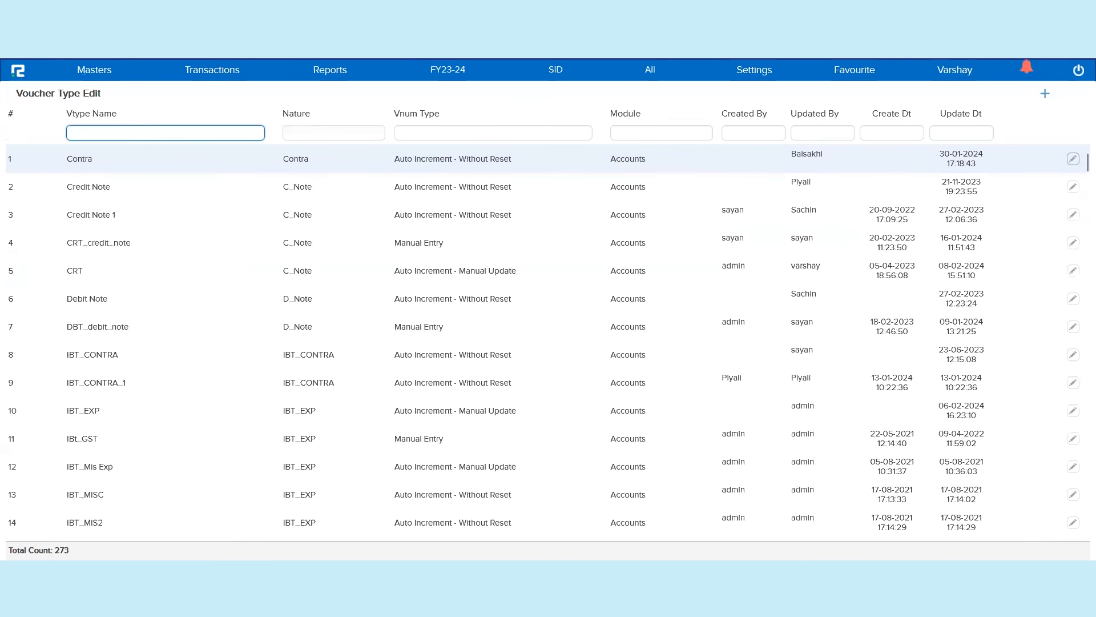
type("gst")
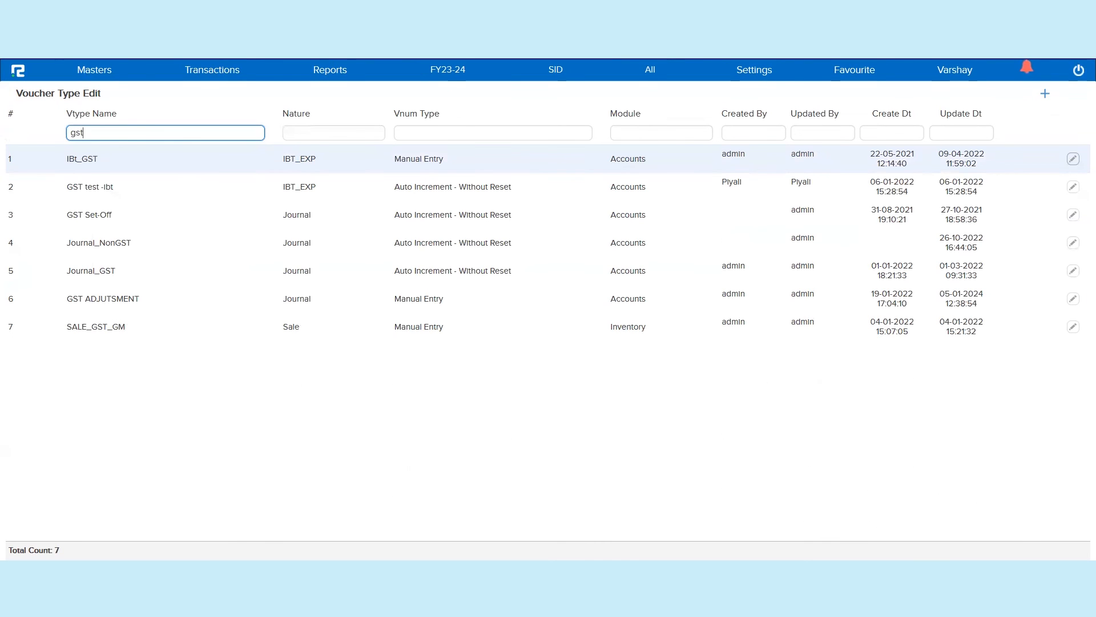
triple_click(113, 216)
key("ctrl+c")
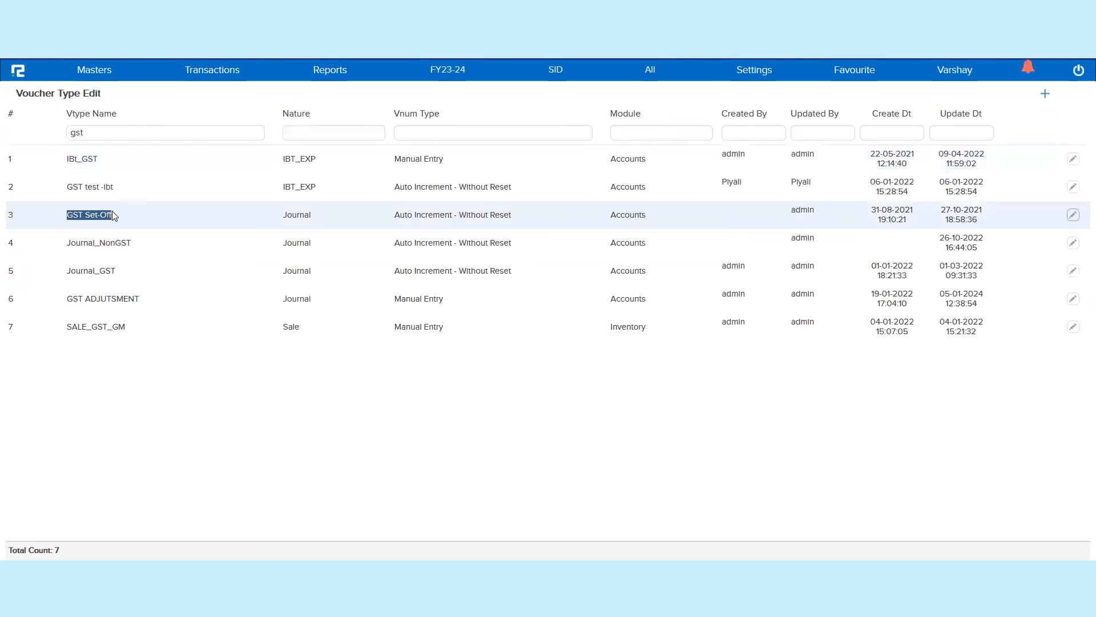
triple_click(116, 133)
key("ctrl+v")
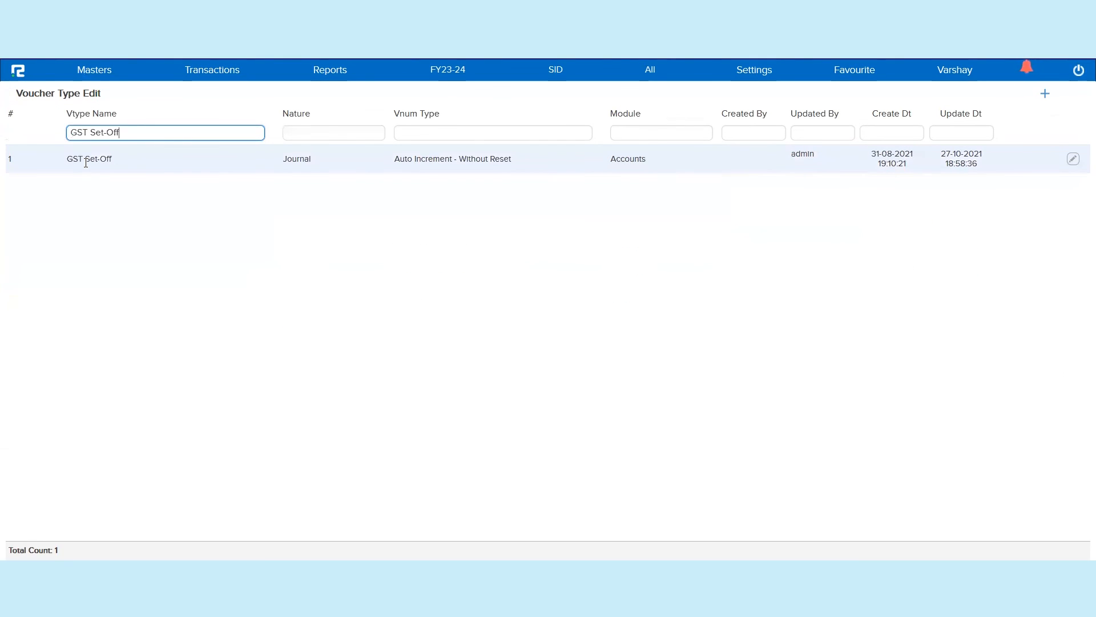
triple_click(165, 134)
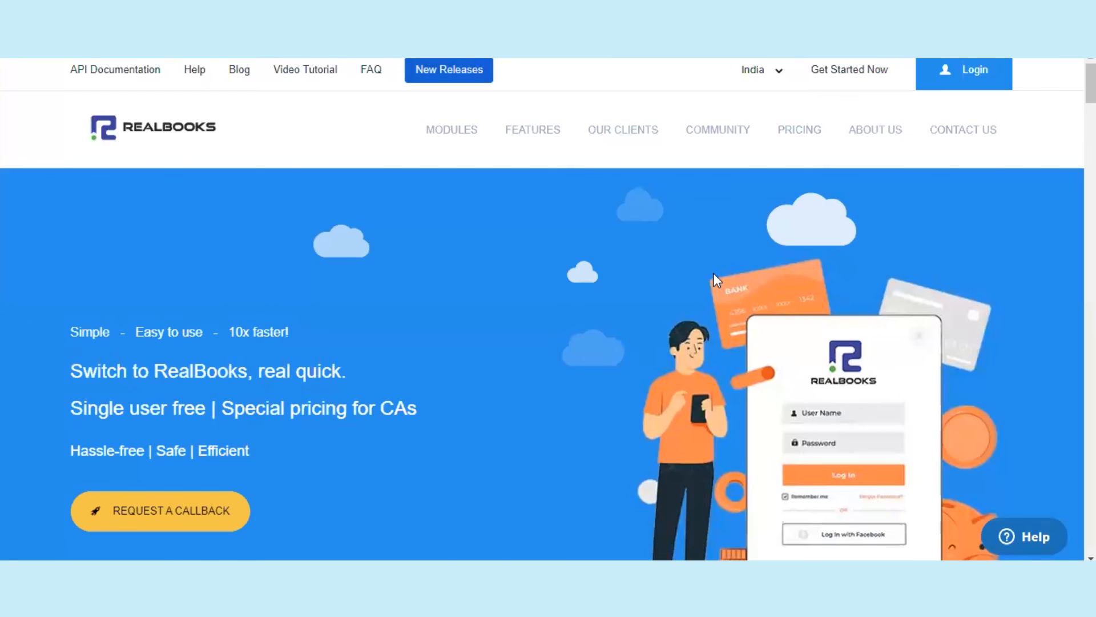
On the RealBooks website, find the Contact Us details in the footer and highlight the support phone number and e-mail address
scroll(699, 321, "down", 10)
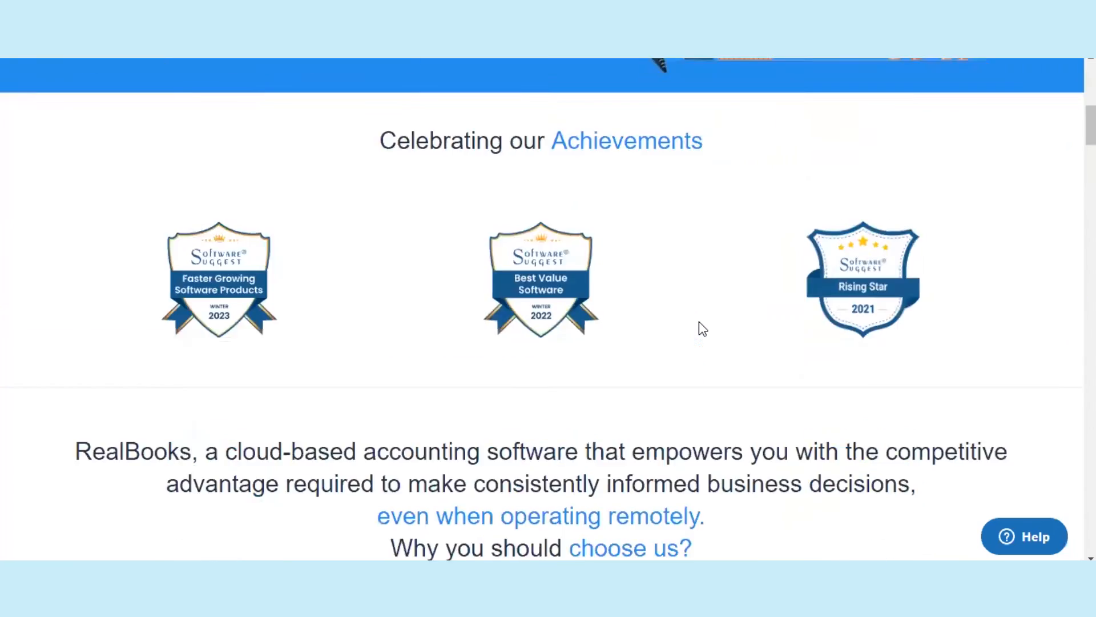
scroll(699, 321, "down", 20)
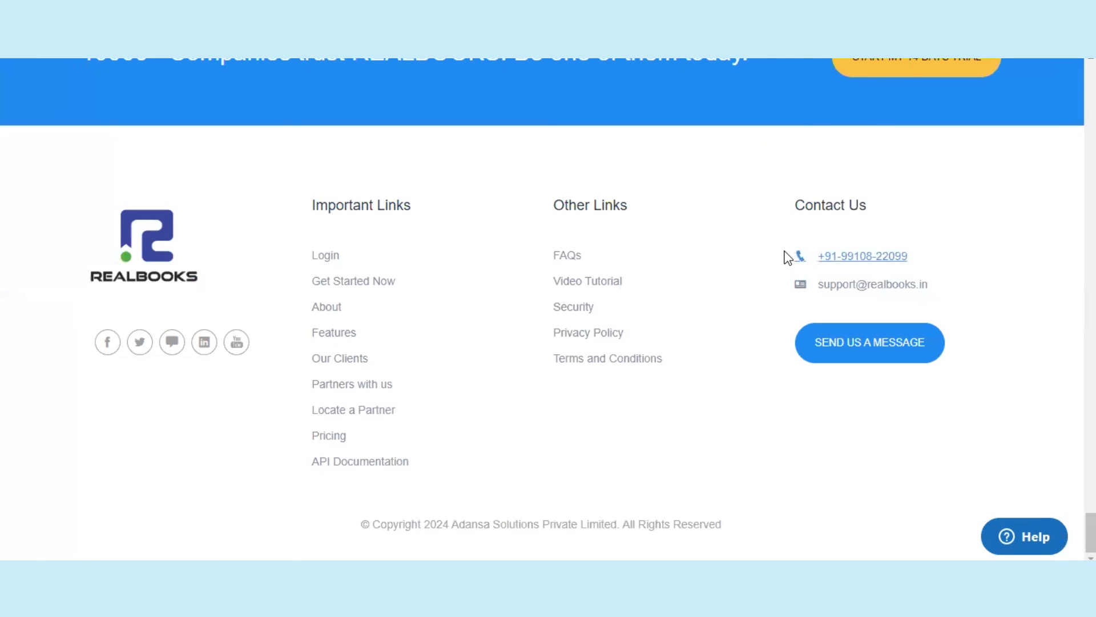
left_click_drag(817, 256, 929, 258)
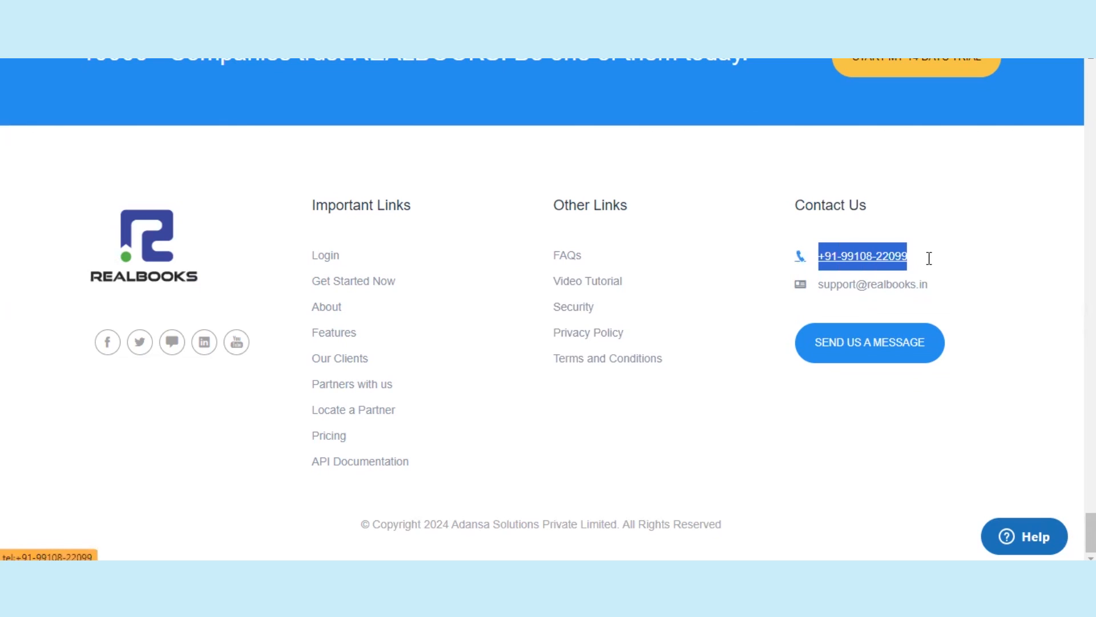
left_click(741, 444)
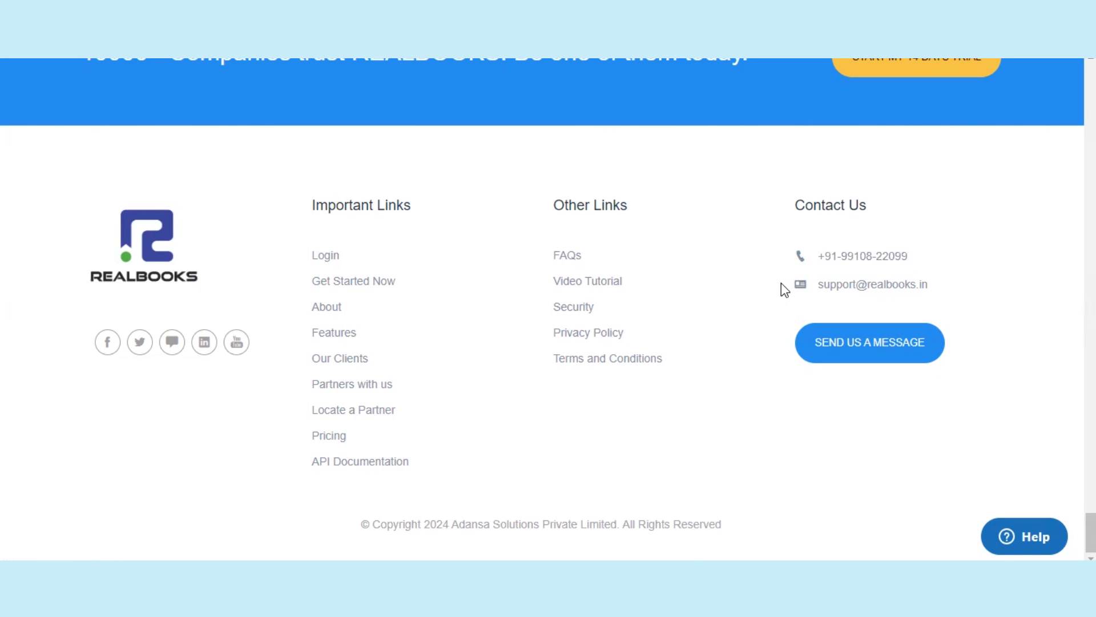
left_click_drag(818, 284, 948, 332)
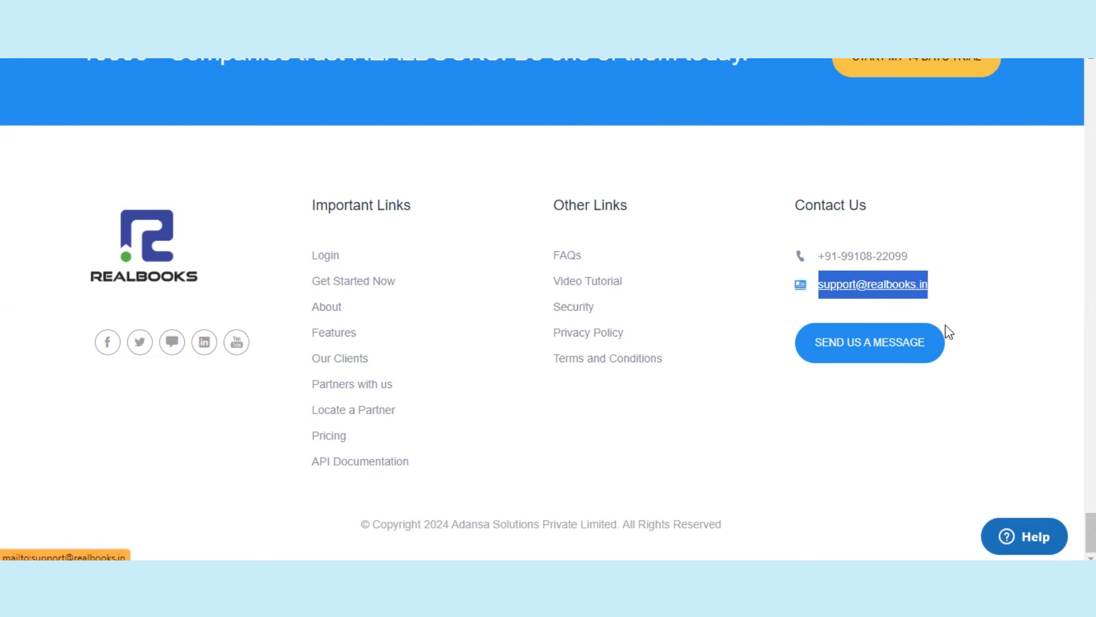
left_click(851, 440)
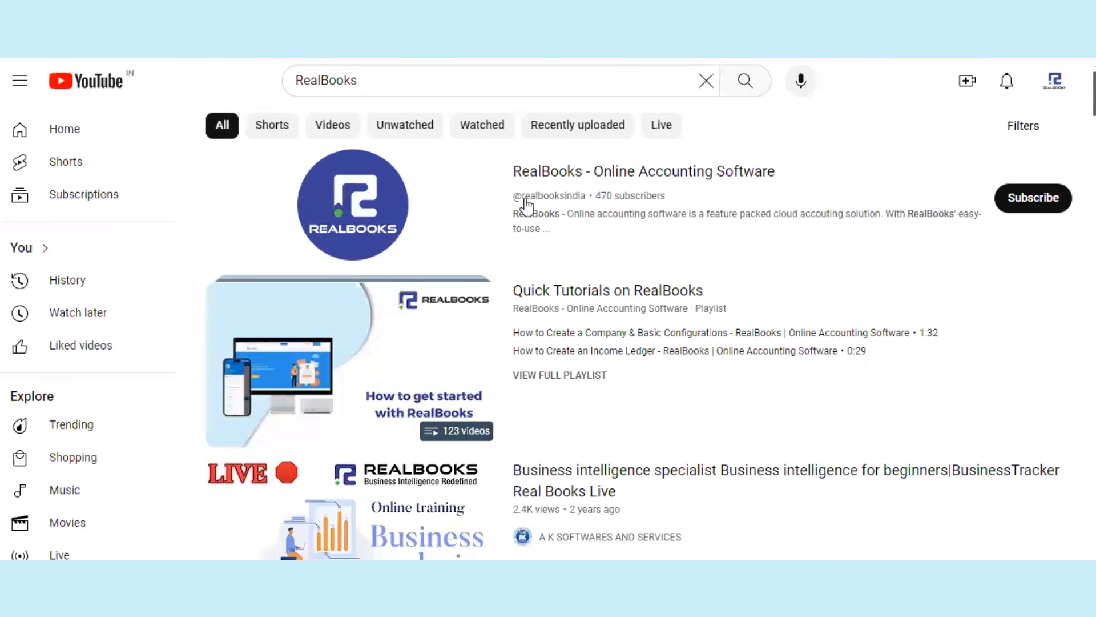
On YouTube, open the RealBooks - Online Accounting Software channel and look through its created playlists
left_click(437, 182)
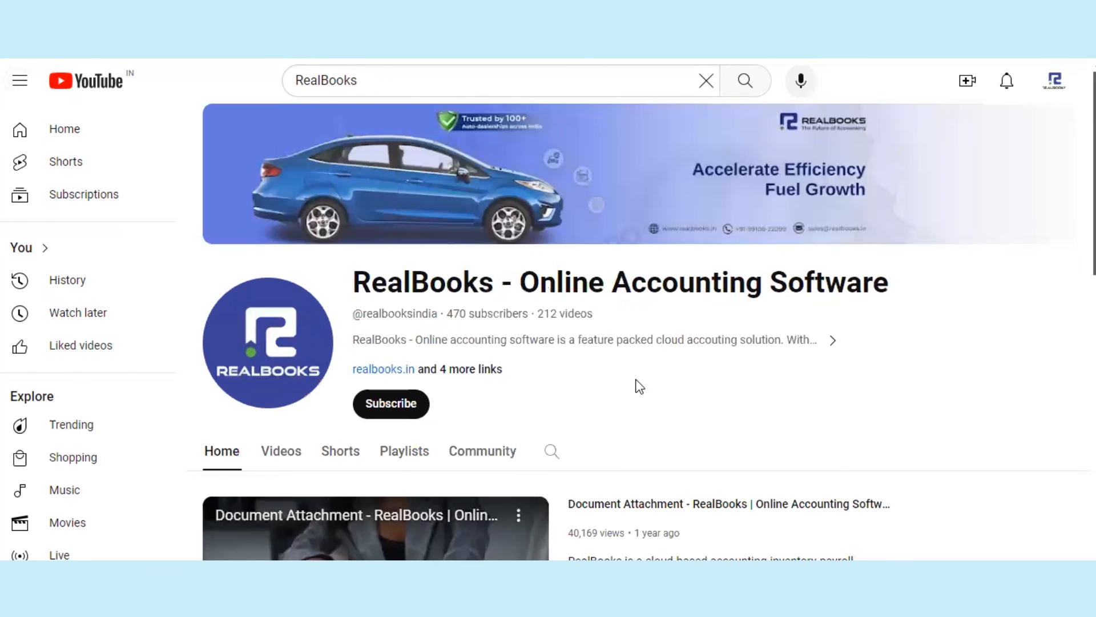
scroll(638, 387, "down", 1)
scroll(638, 387, "down", 6)
scroll(463, 384, "up", 7)
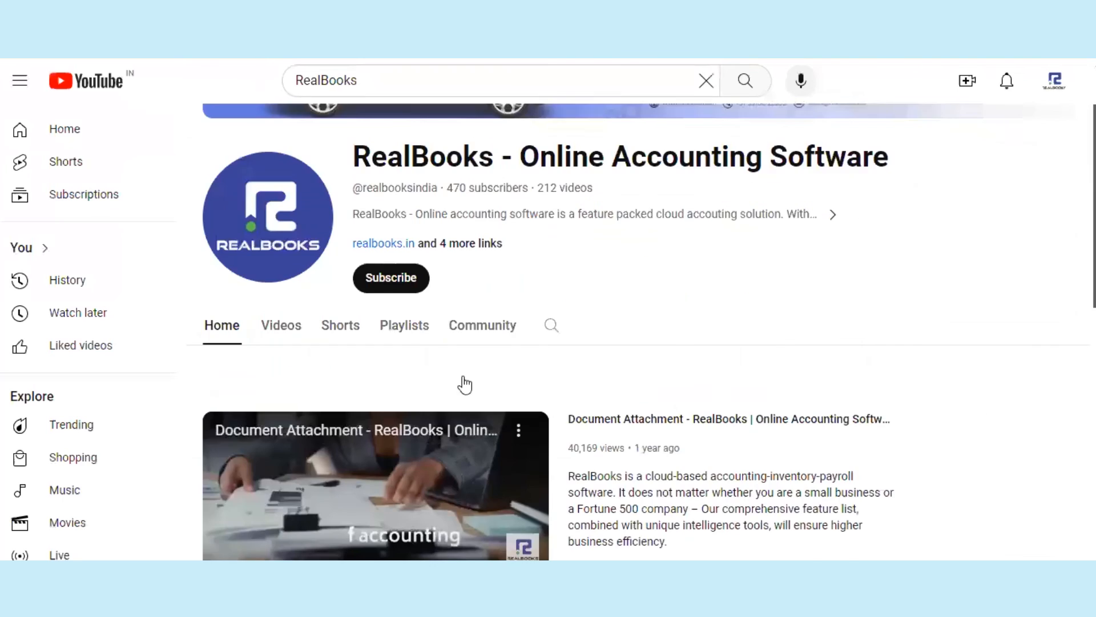
left_click(412, 450)
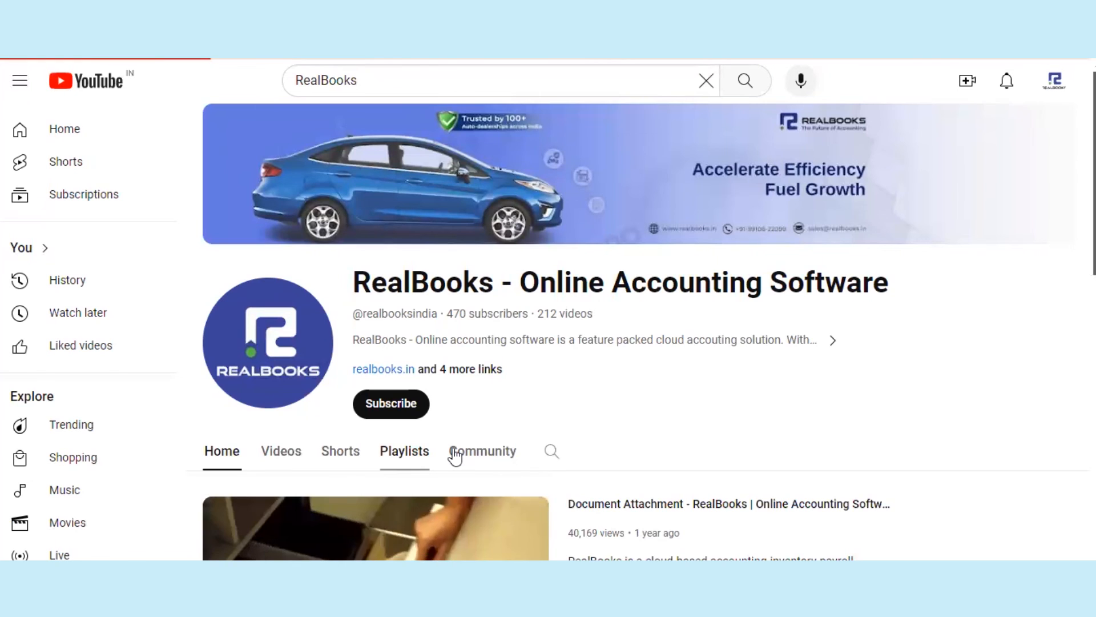
scroll(672, 463, "down", 4)
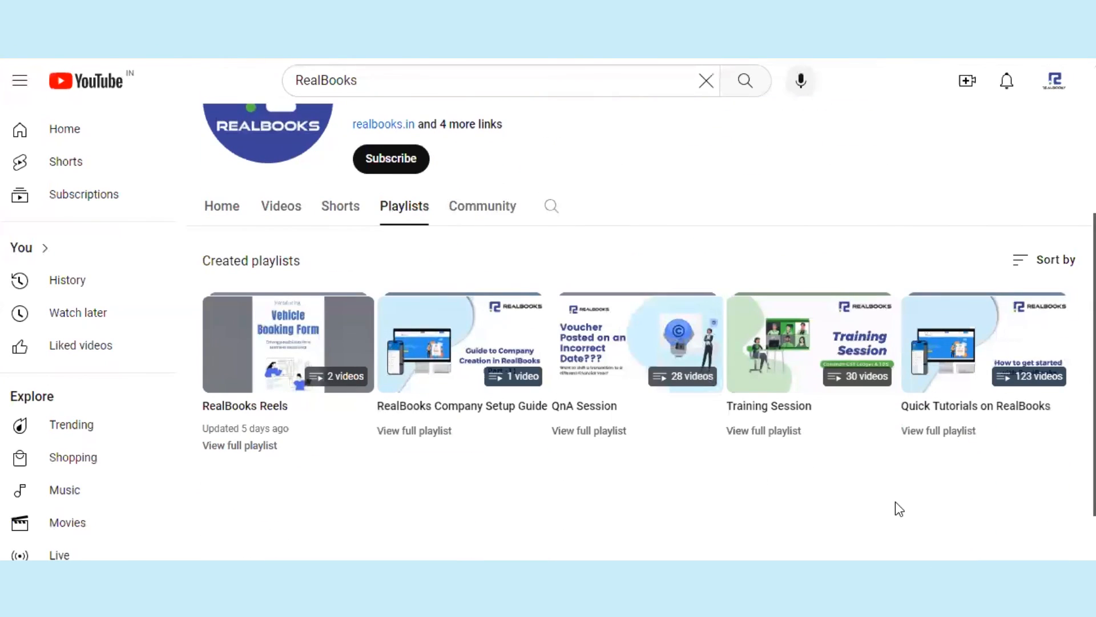
scroll(860, 513, "up", 4)
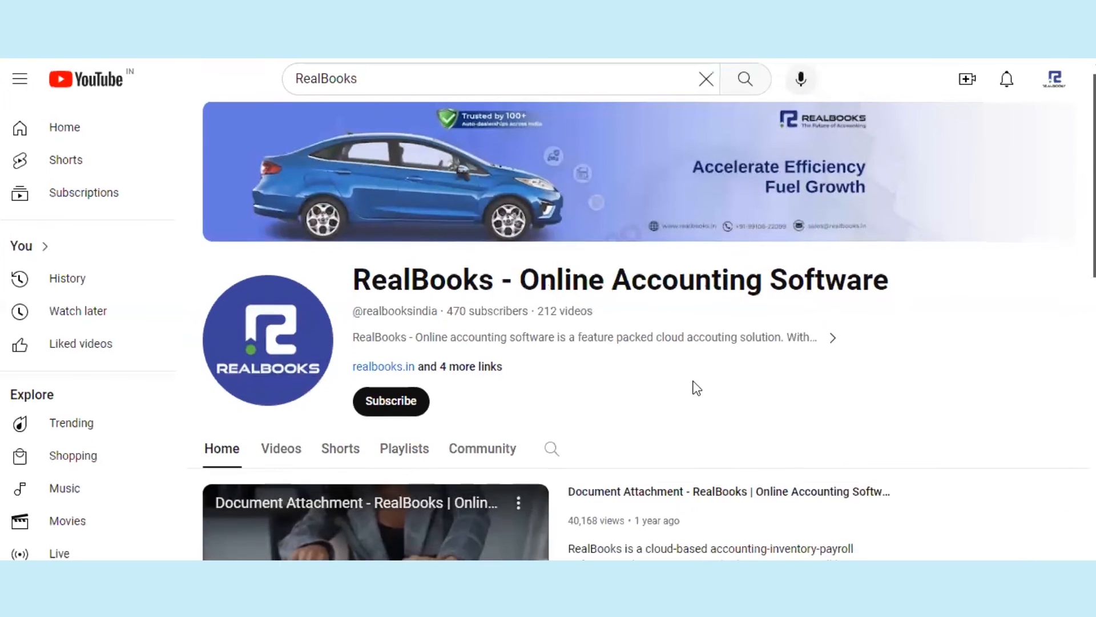
Browse the videos and Shorts on the RealBooks channel's home page, and view its playlists again
scroll(694, 383, "down", 4)
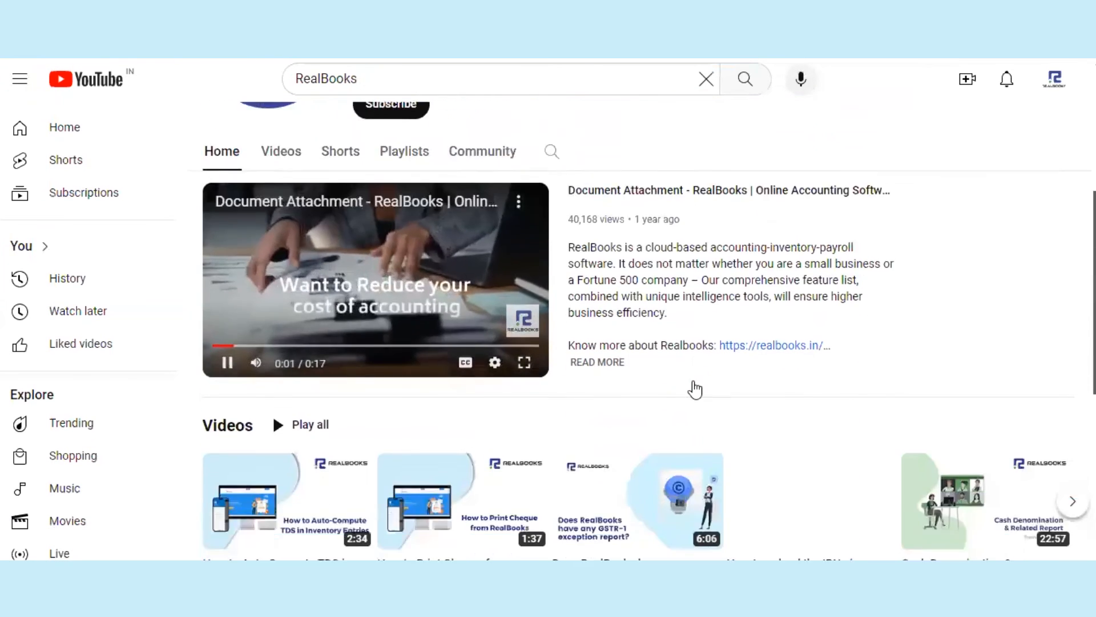
scroll(695, 389, "down", 6)
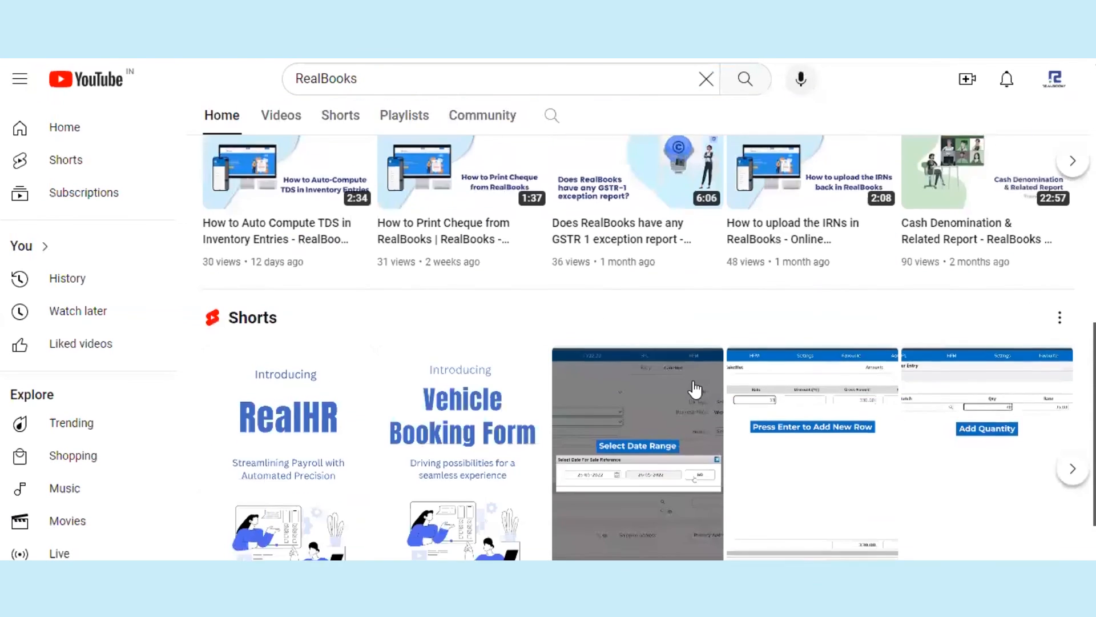
scroll(695, 390, "down", 1)
scroll(695, 390, "up", 8)
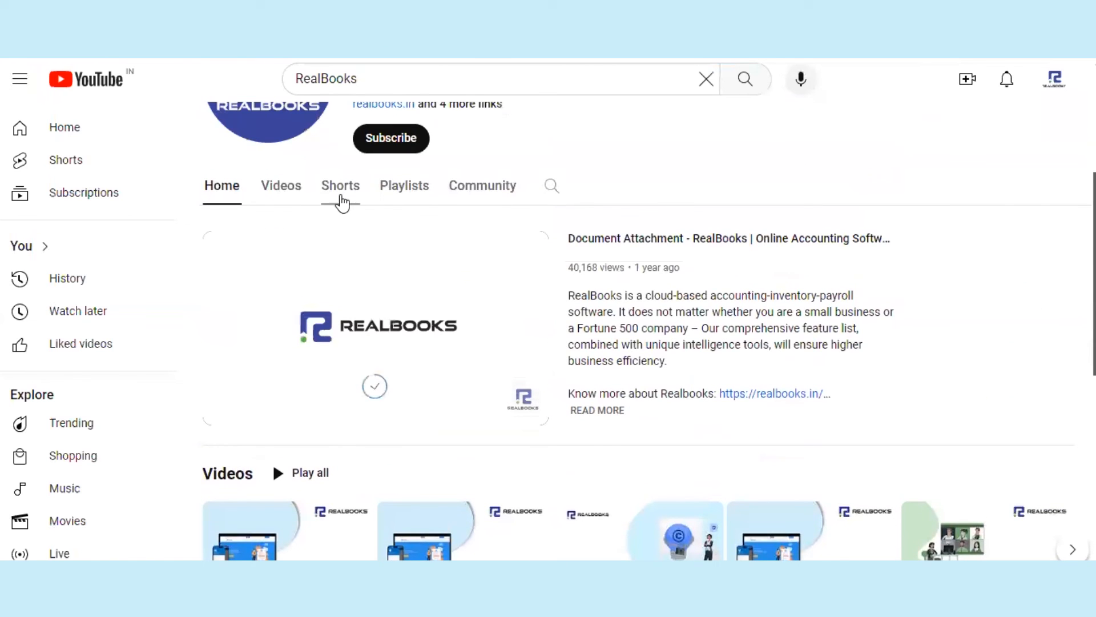
left_click(395, 197)
scroll(533, 357, "down", 5)
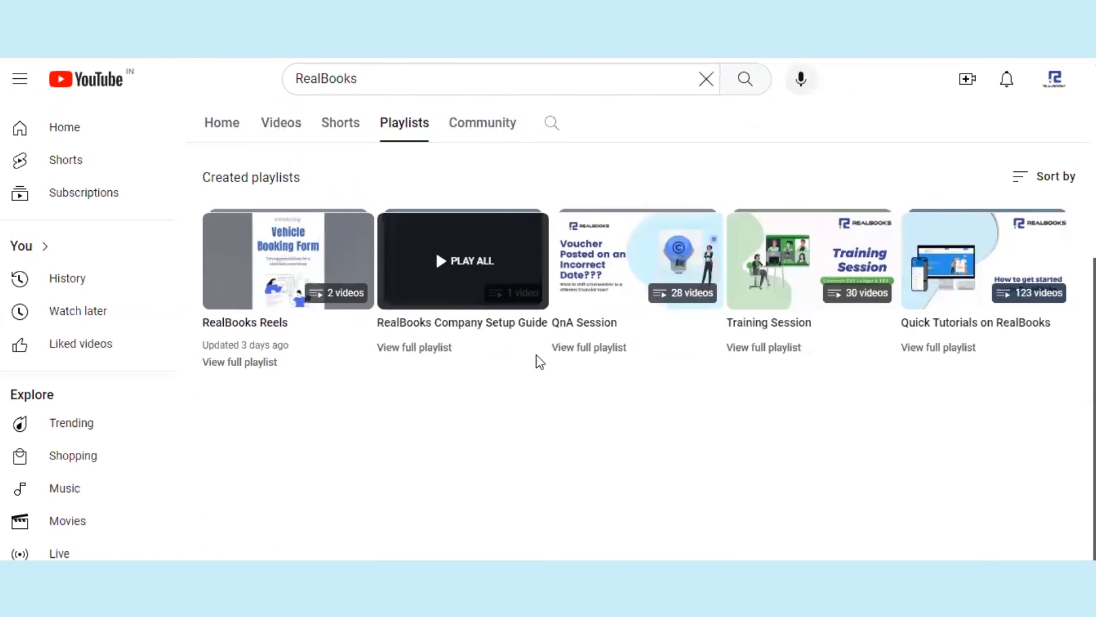